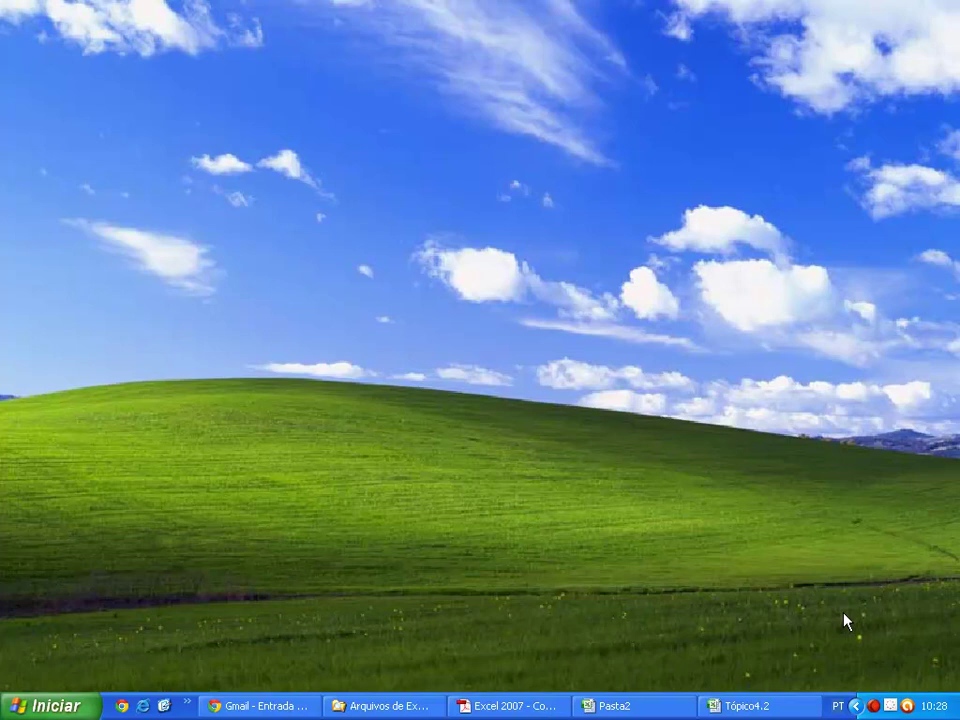
Step: Check the data-bar values in Tópico4.2's A1 and A2, then bring up Pasta2's Plan2 sheet
{"action": "left_click", "coordinate": [797, 704]}
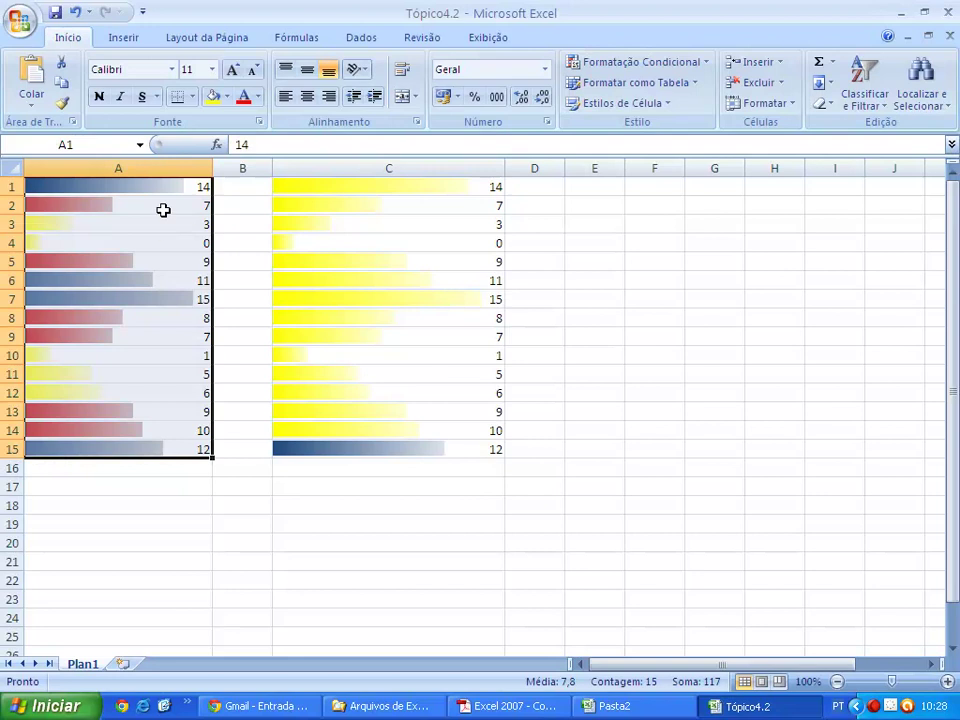
{"action": "left_click", "coordinate": [163, 206]}
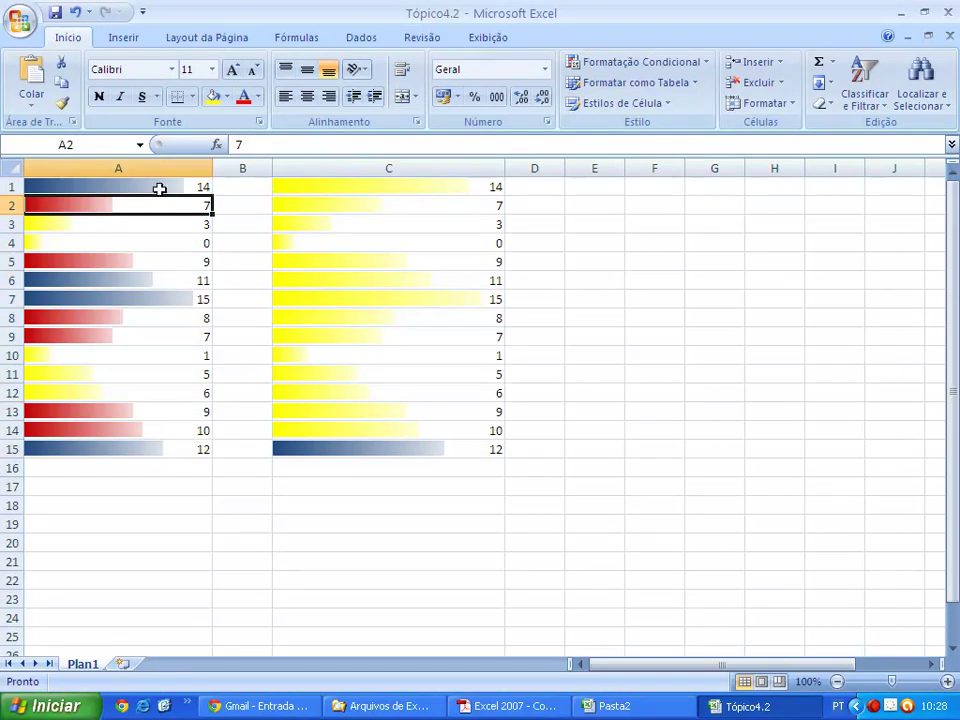
{"action": "left_click", "coordinate": [159, 189]}
{"action": "left_click", "coordinate": [131, 203]}
{"action": "left_click", "coordinate": [620, 707]}
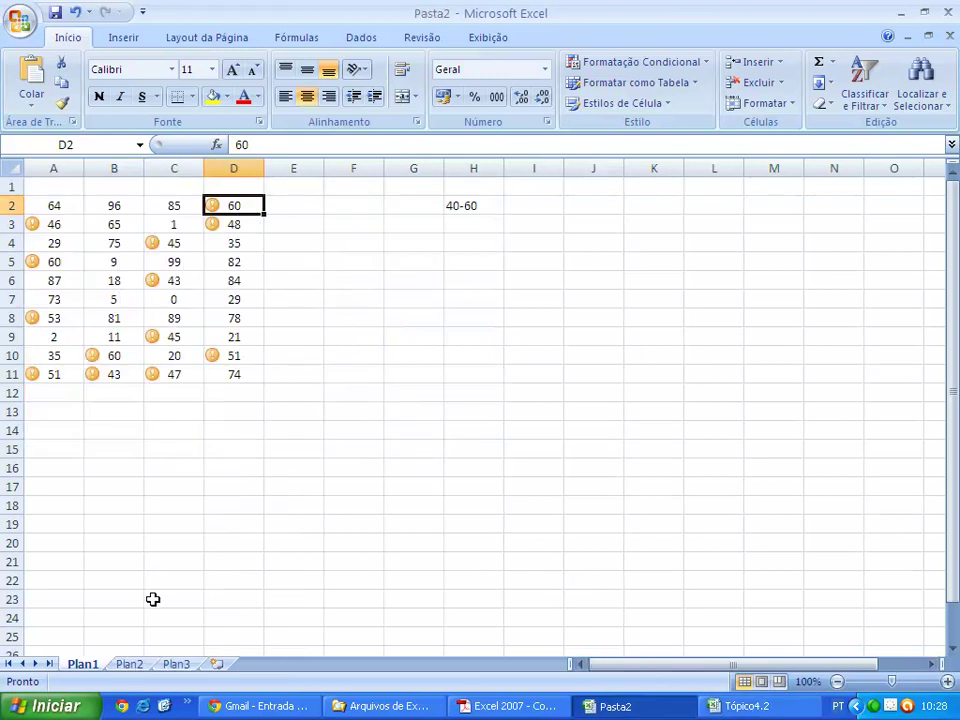
{"action": "left_click", "coordinate": [130, 662]}
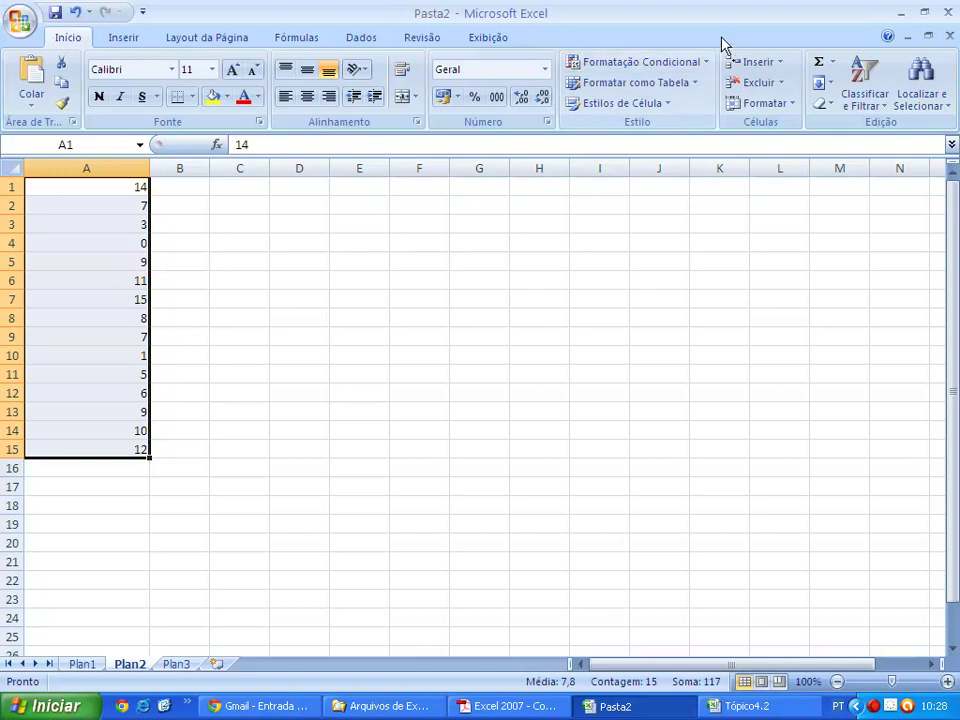
Step: Apply blue gradient data bars to A1:A15 from Formatação Condicional > Barras de Dados
{"action": "left_click", "coordinate": [695, 63]}
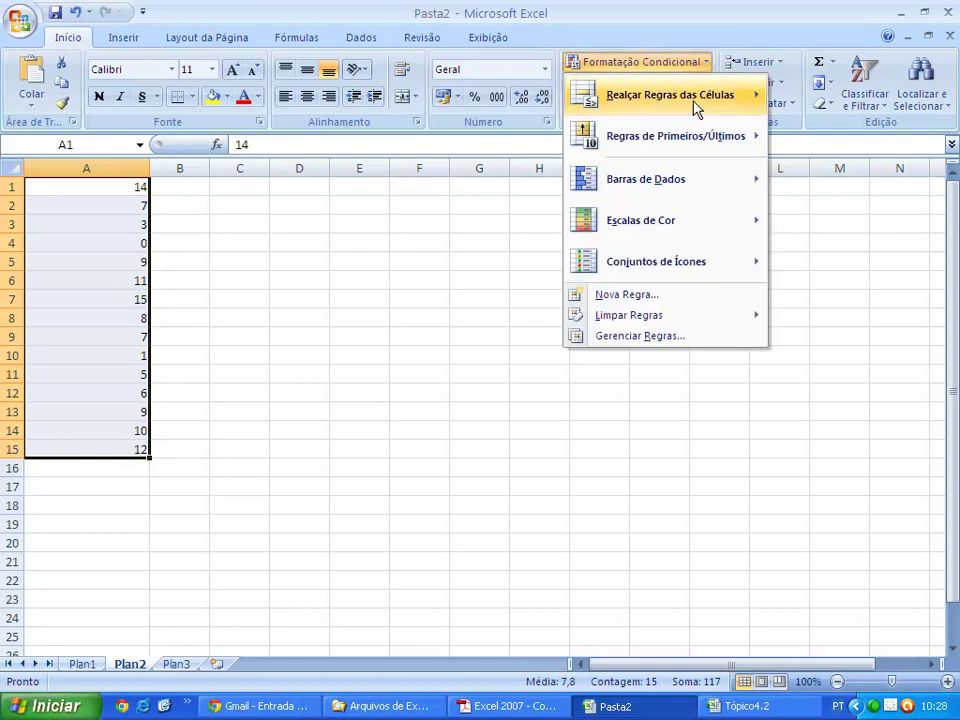
{"action": "mouse_move", "coordinate": [660, 185]}
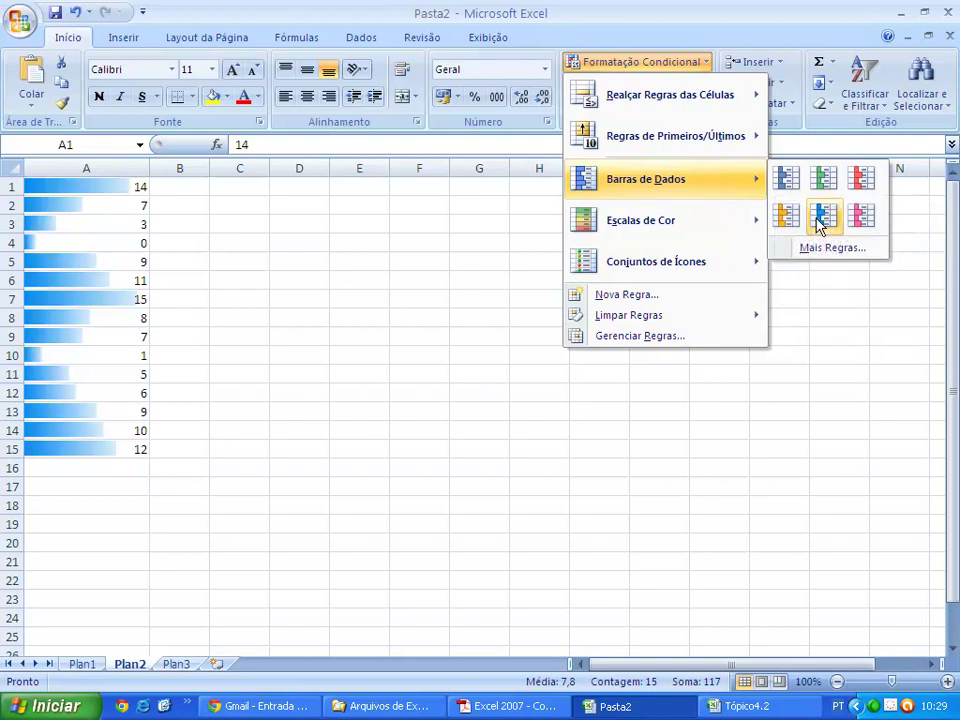
{"action": "left_click", "coordinate": [820, 222]}
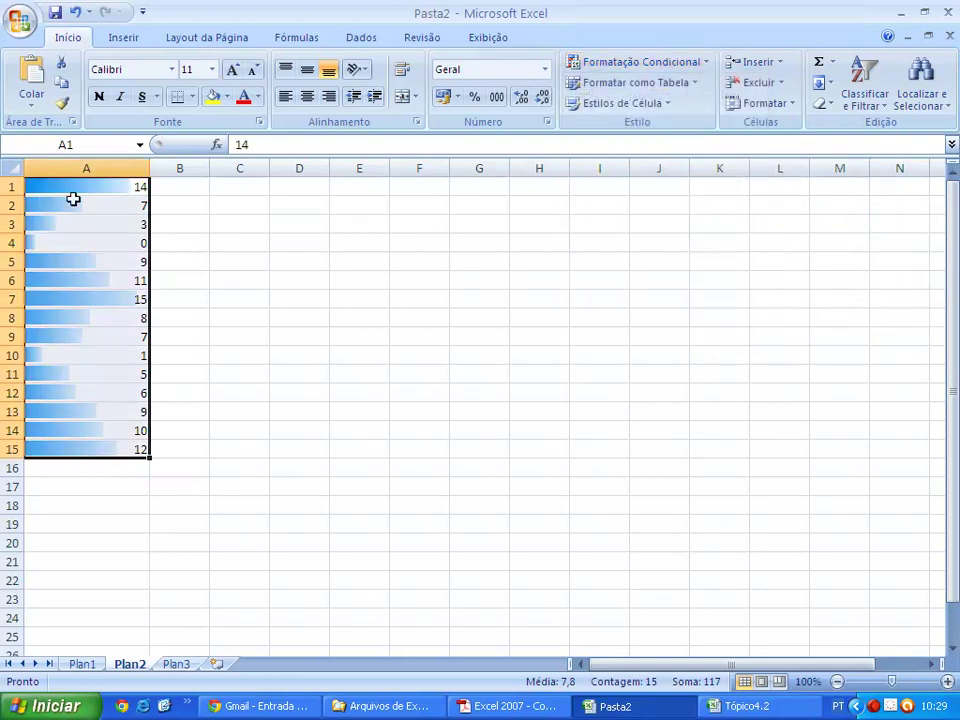
{"action": "left_click", "coordinate": [138, 223]}
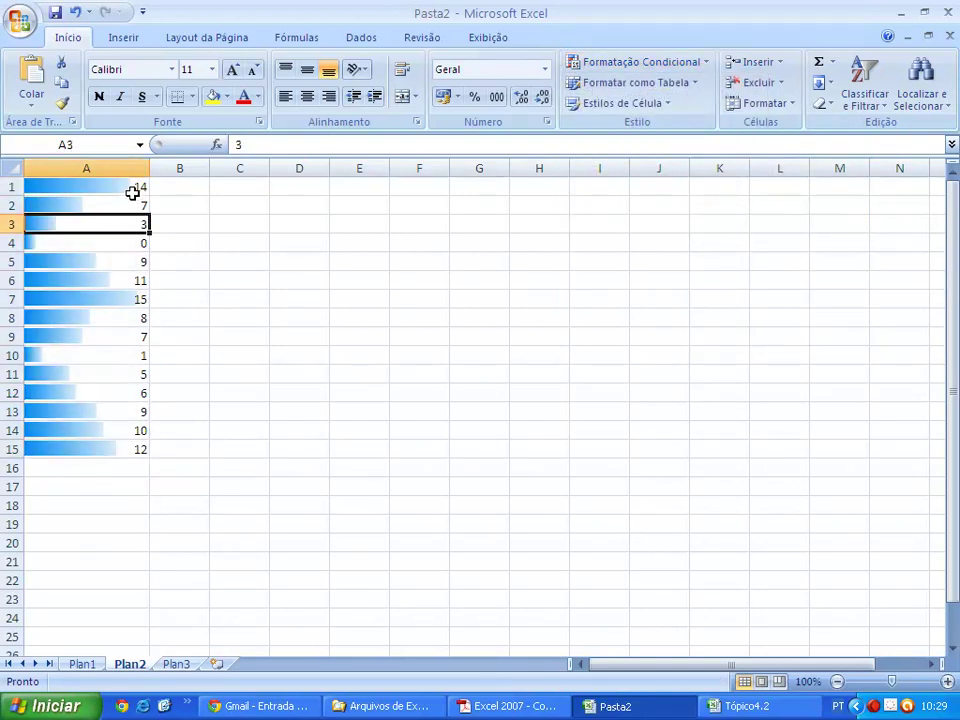
{"action": "key", "text": "ctrl+Down"}
{"action": "double_click", "coordinate": [141, 187]}
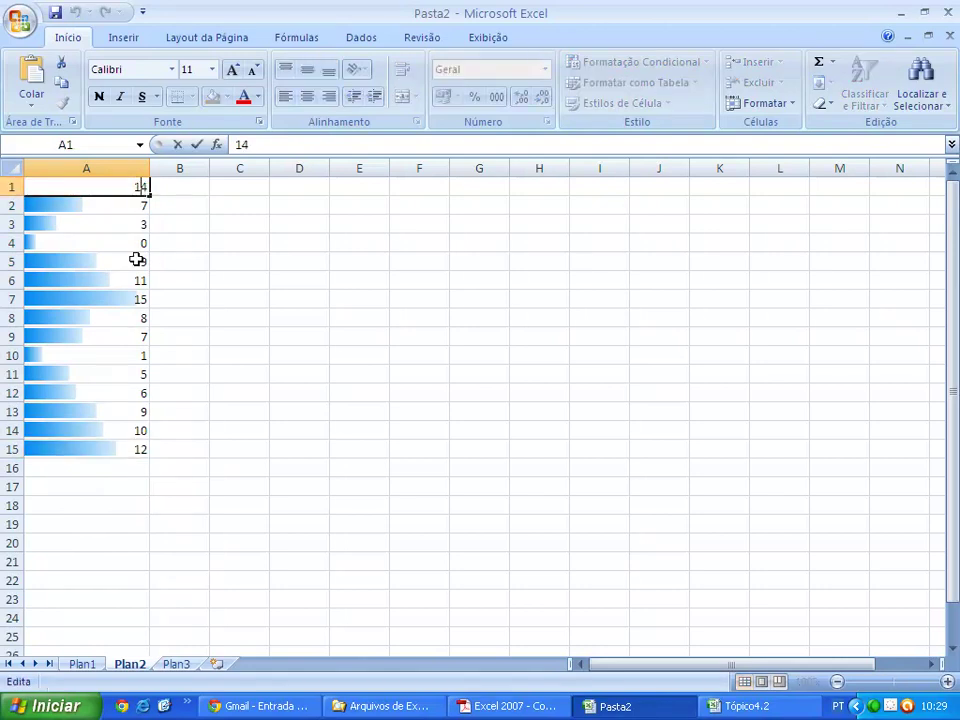
{"action": "type", "text": "0"}
{"action": "key", "text": "Return"}
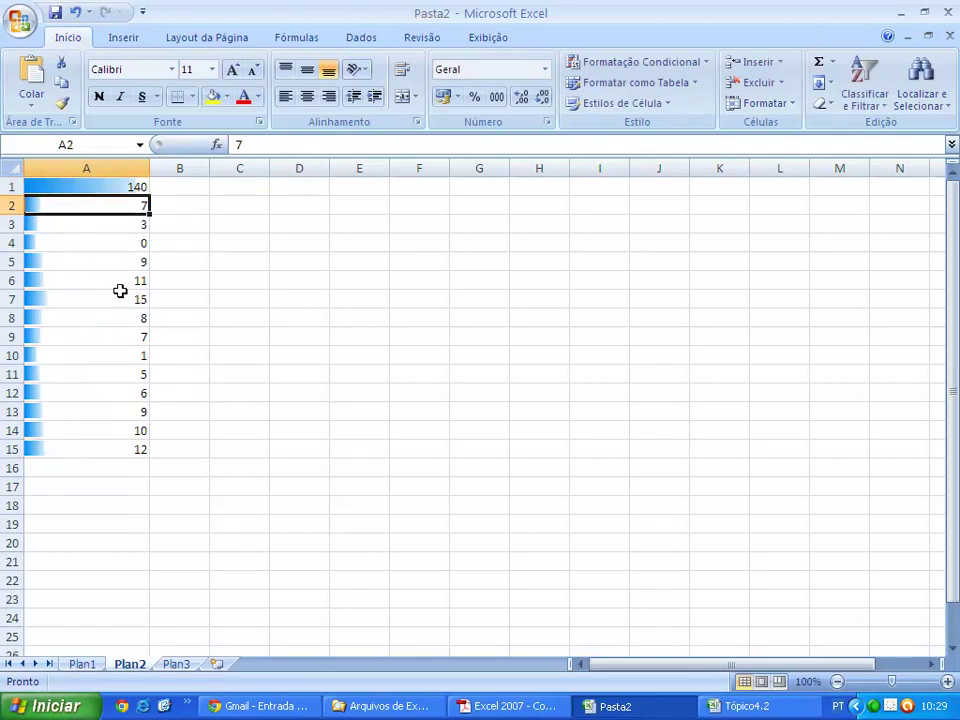
{"action": "left_click", "coordinate": [131, 187]}
{"action": "key", "text": "F2"}
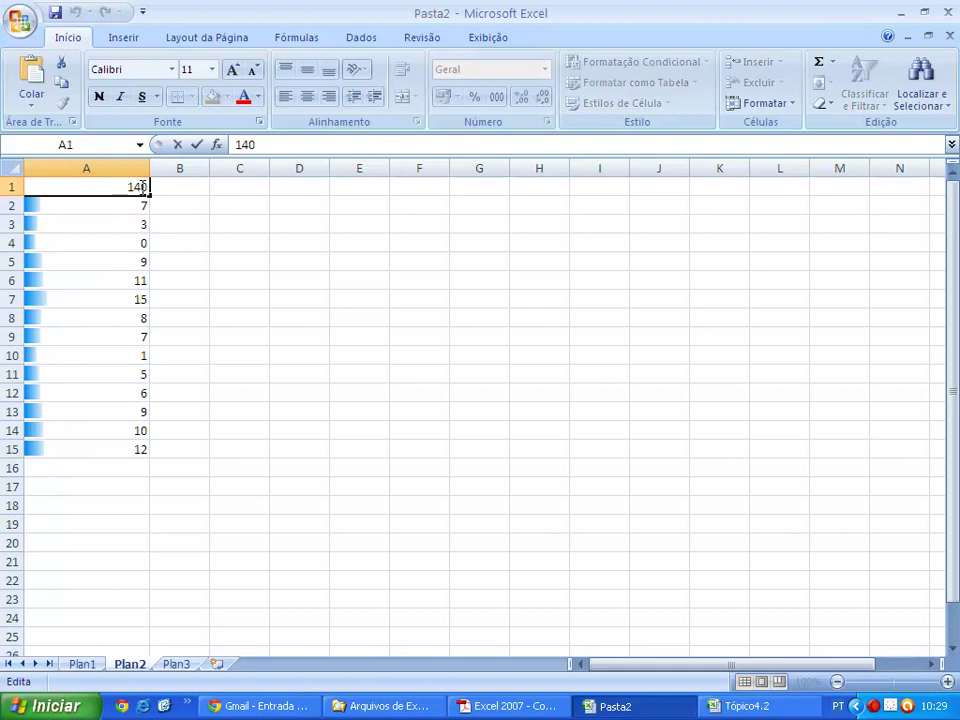
{"action": "key", "text": "BackSpace"}
{"action": "key", "text": "Return"}
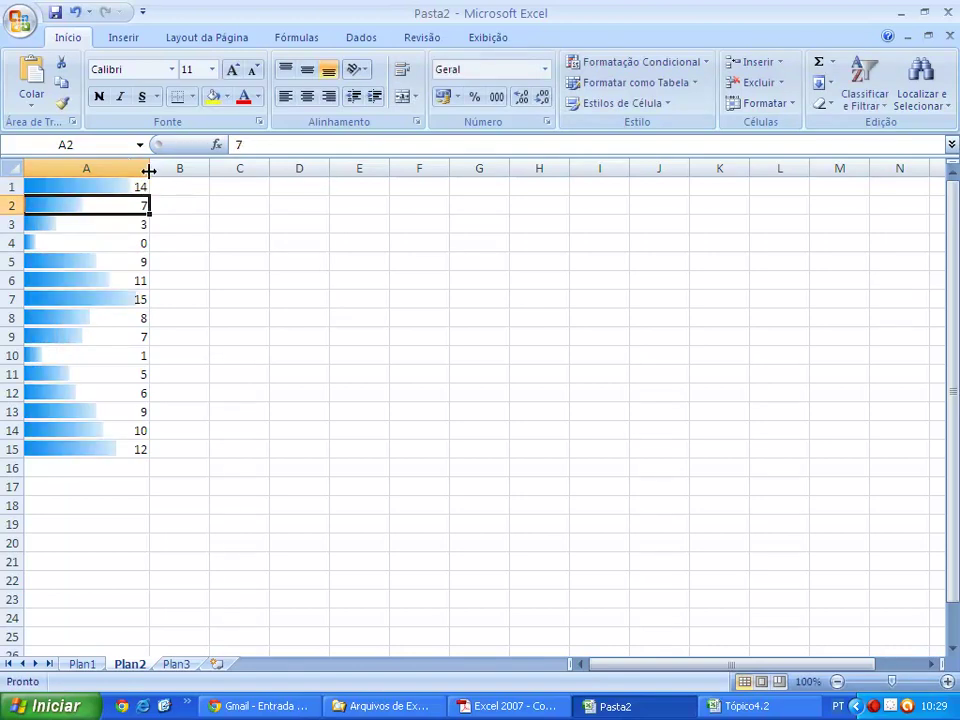
{"action": "left_click", "coordinate": [139, 189]}
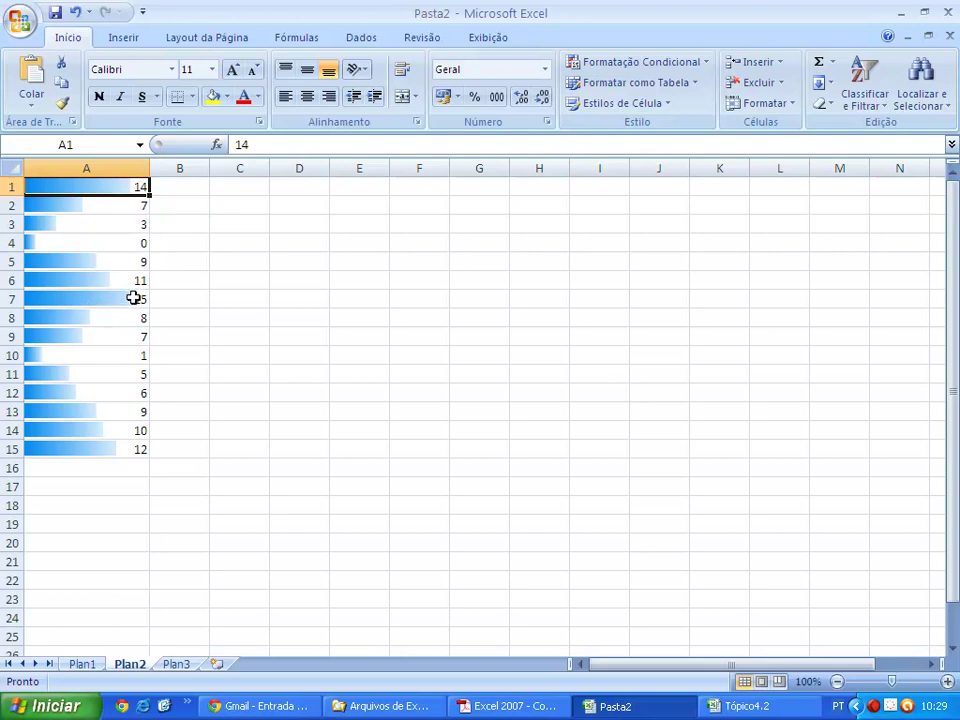
{"action": "left_click", "coordinate": [36, 242]}
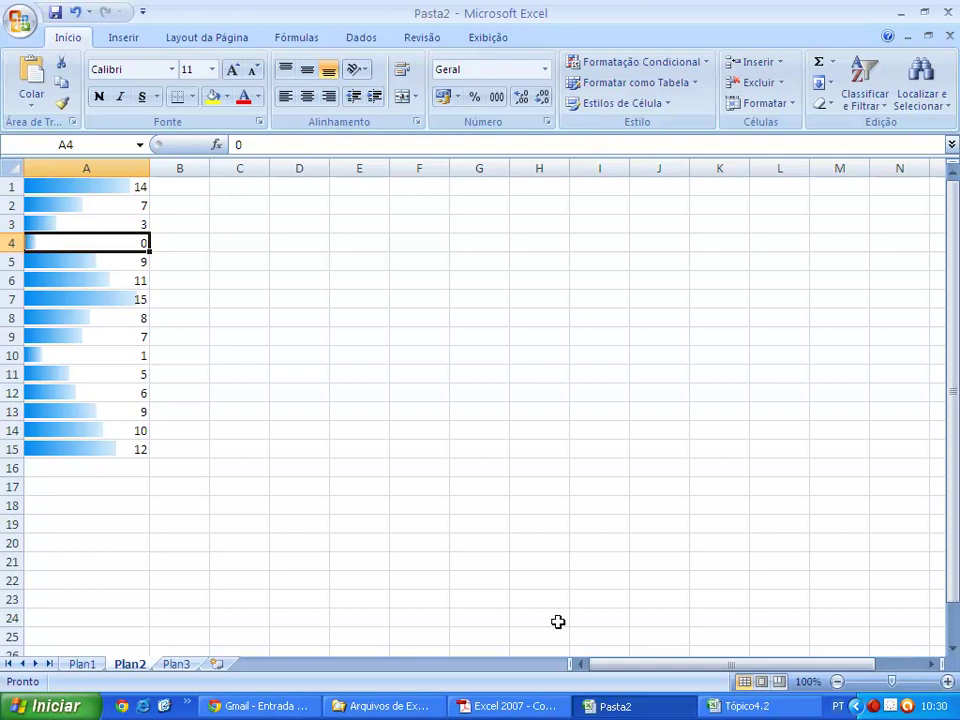
Step: Select A1:A15 and review the Barras de Dados options unchanged, then return to Tópico4.2
{"action": "left_click_drag", "start_coordinate": [129, 187], "coordinate": [137, 445]}
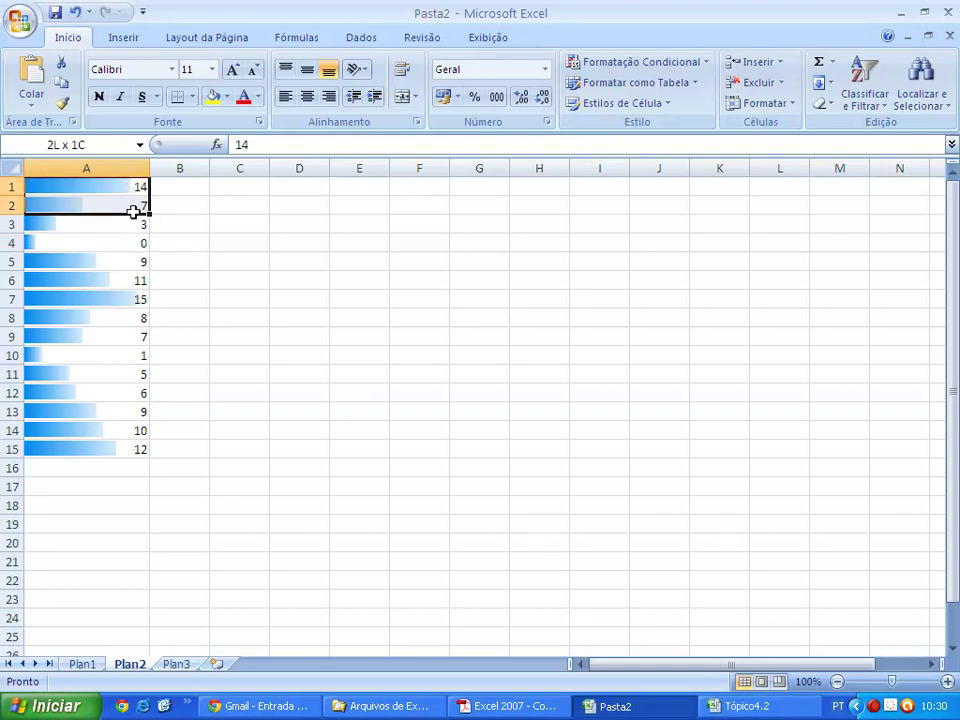
{"action": "left_click", "coordinate": [659, 64]}
{"action": "mouse_move", "coordinate": [700, 190]}
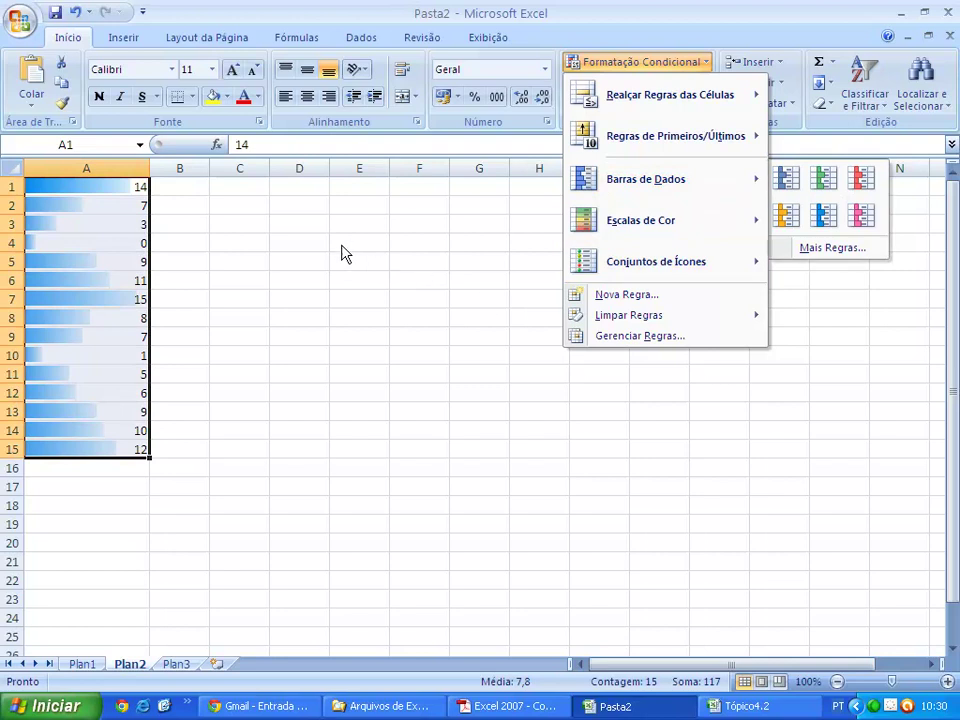
{"action": "left_click", "coordinate": [360, 72]}
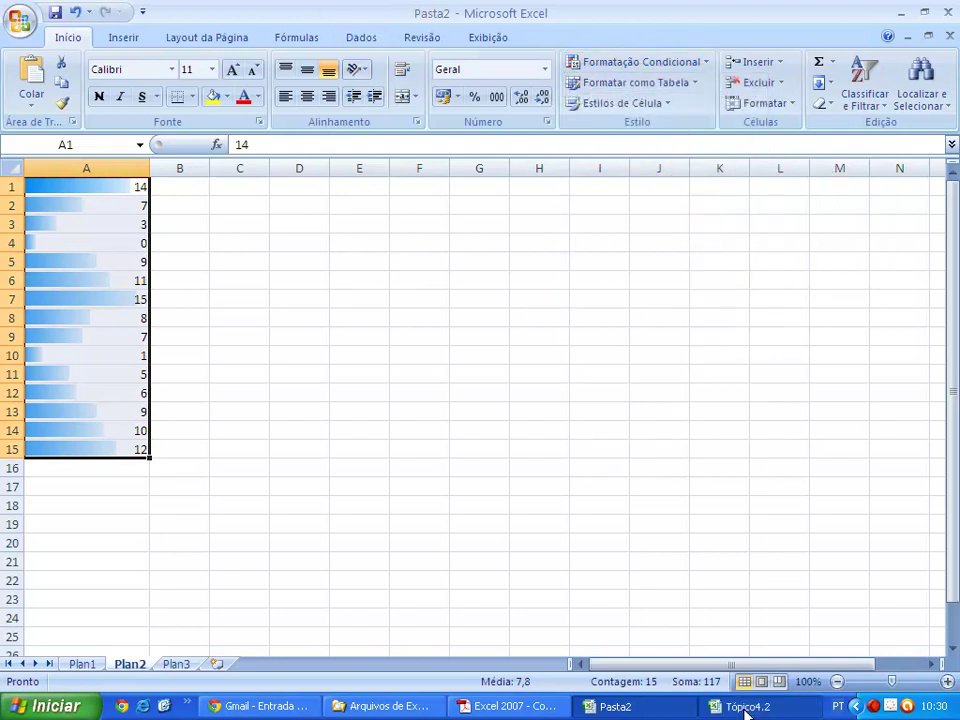
{"action": "left_click", "coordinate": [737, 704]}
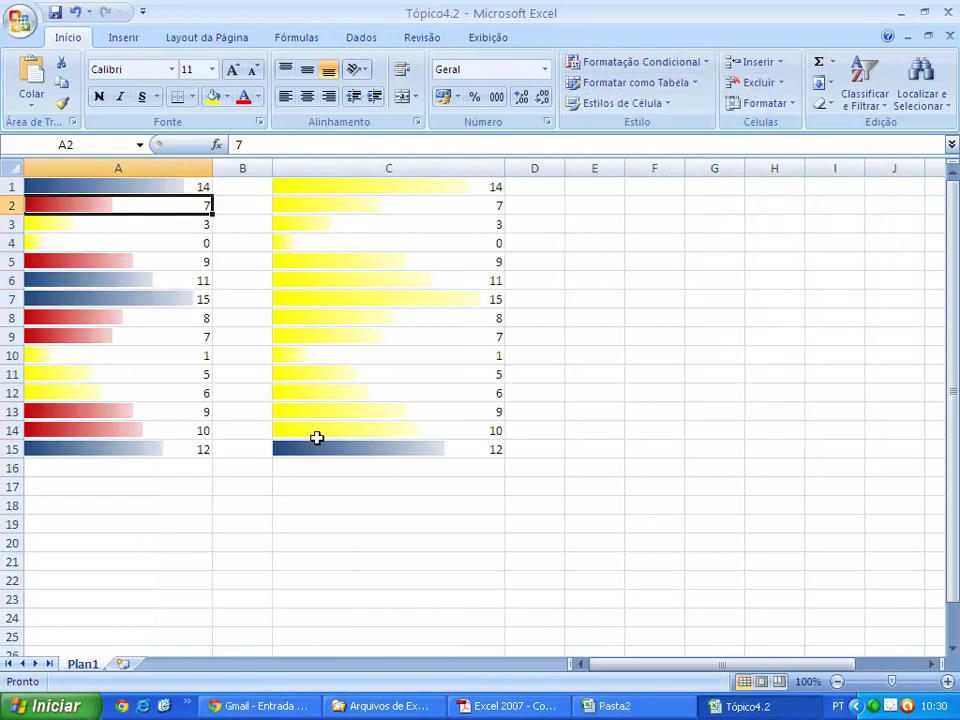
{"action": "left_click", "coordinate": [150, 189]}
{"action": "left_click", "coordinate": [135, 204]}
{"action": "left_click", "coordinate": [107, 226]}
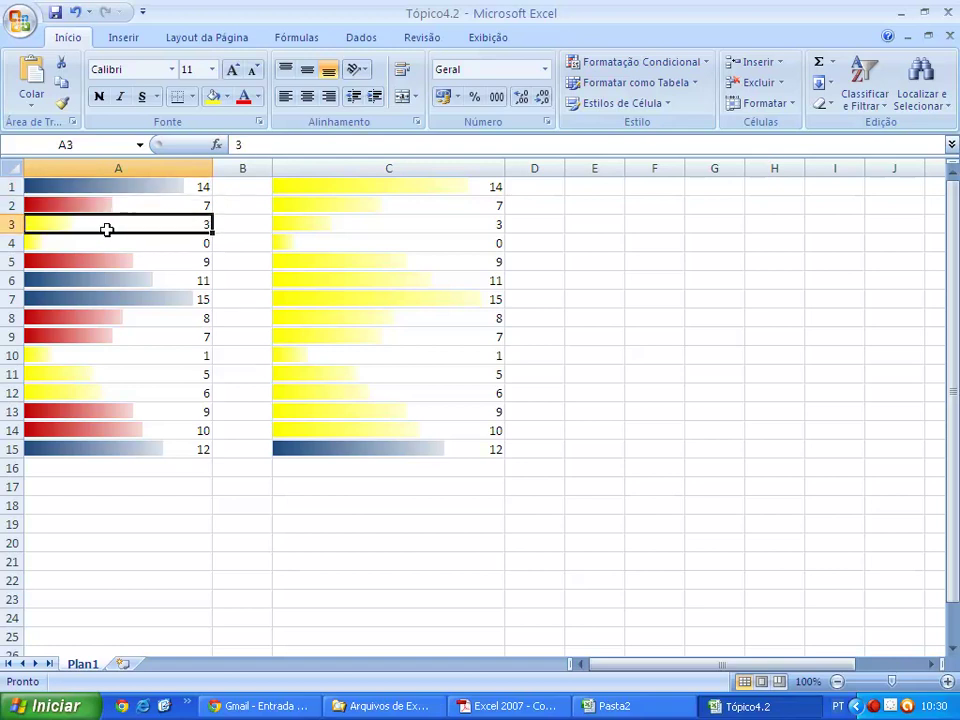
{"action": "left_click", "coordinate": [92, 245]}
{"action": "left_click", "coordinate": [112, 190]}
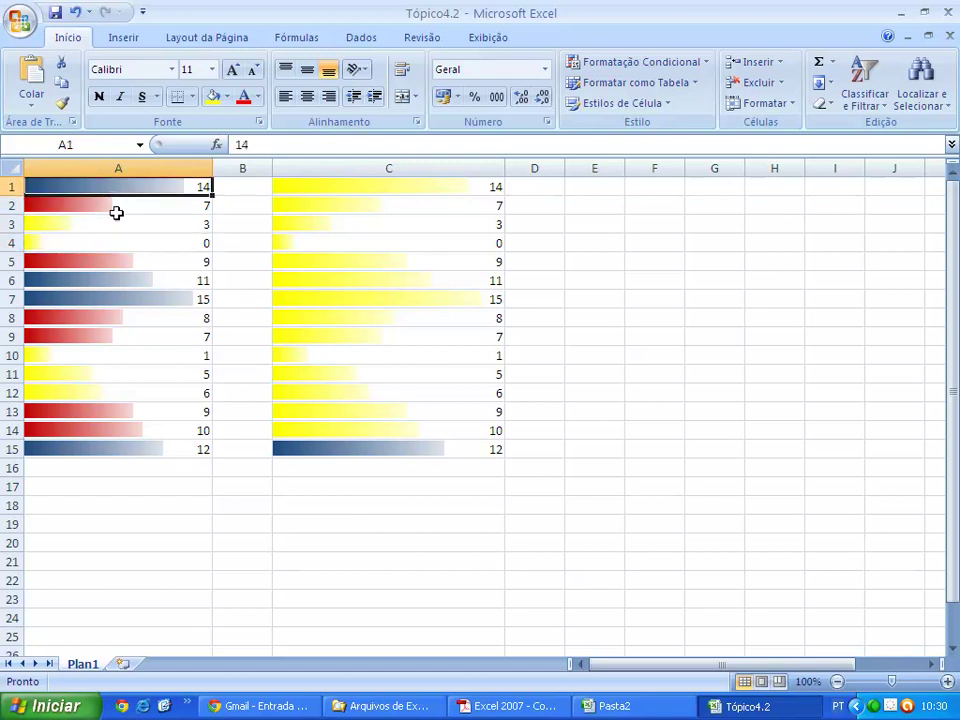
{"action": "left_click", "coordinate": [114, 224]}
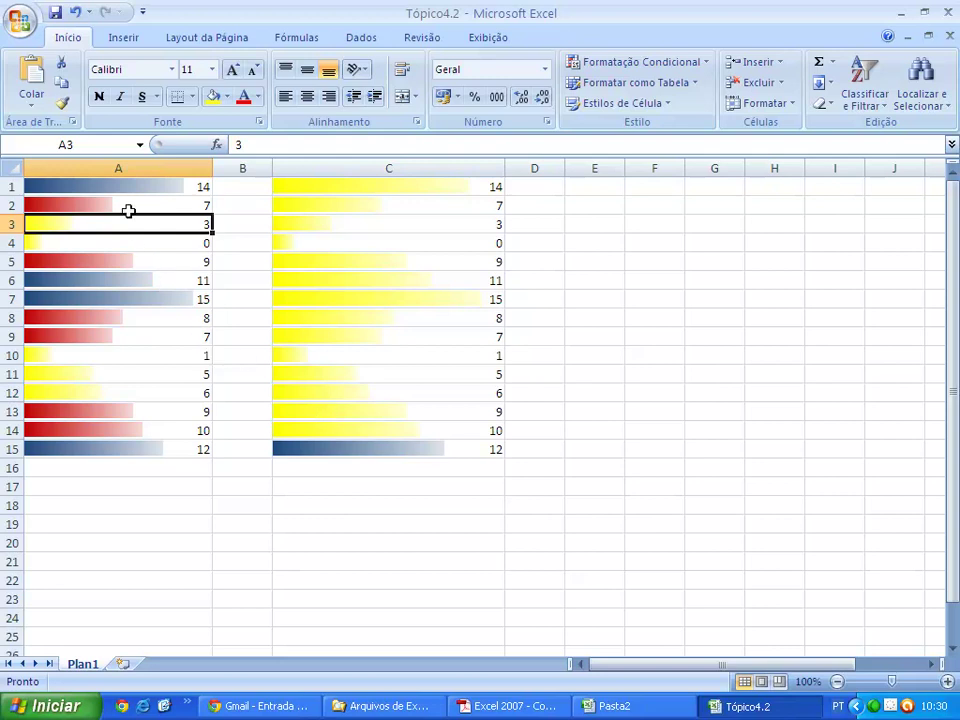
{"action": "left_click", "coordinate": [179, 183]}
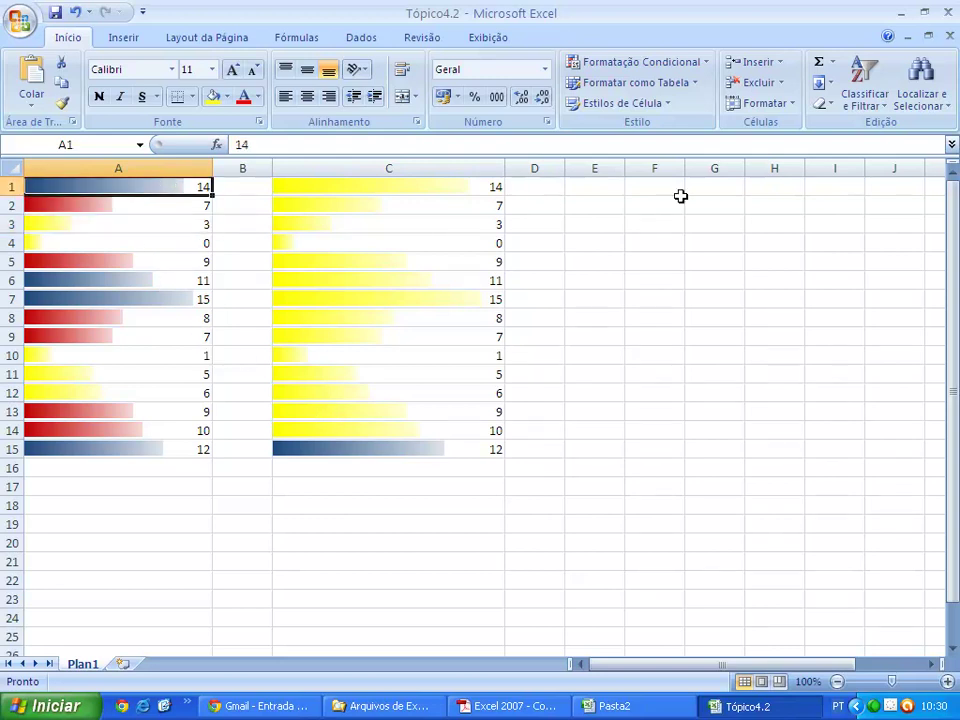
Step: Type range labels 0-6 in E2 and 7-11 in E3, undoing E3's date conversion
{"action": "left_click", "coordinate": [618, 207]}
{"action": "type", "text": "0-"}
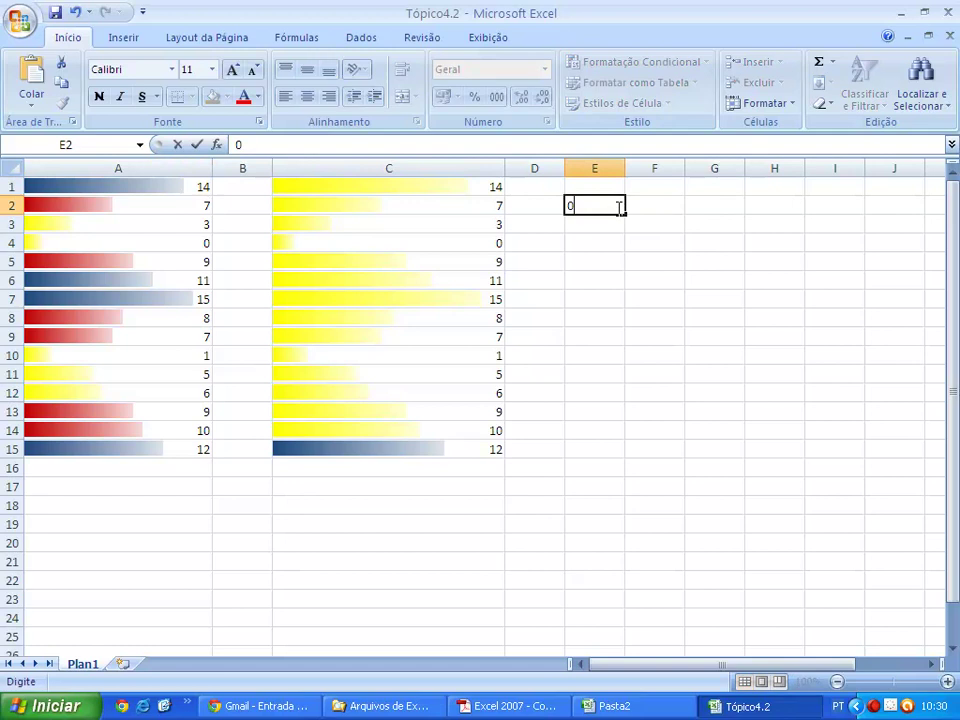
{"action": "type", "text": "6"}
{"action": "key", "text": "Return"}
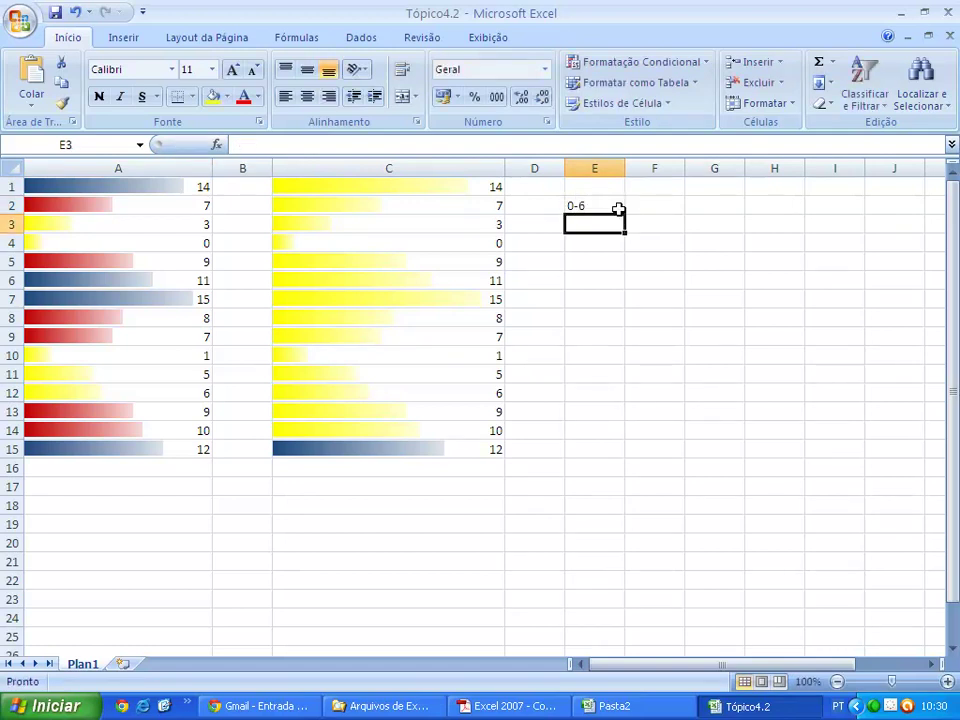
{"action": "type", "text": "7-"}
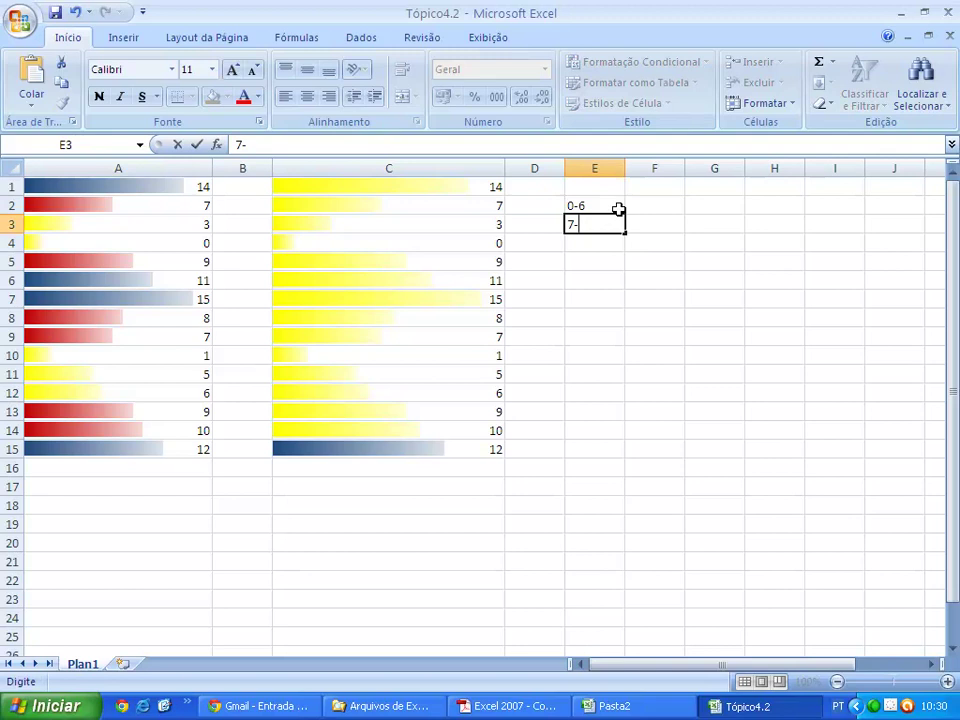
{"action": "type", "text": "11"}
{"action": "key", "text": "Return"}
{"action": "key", "text": "Up"}
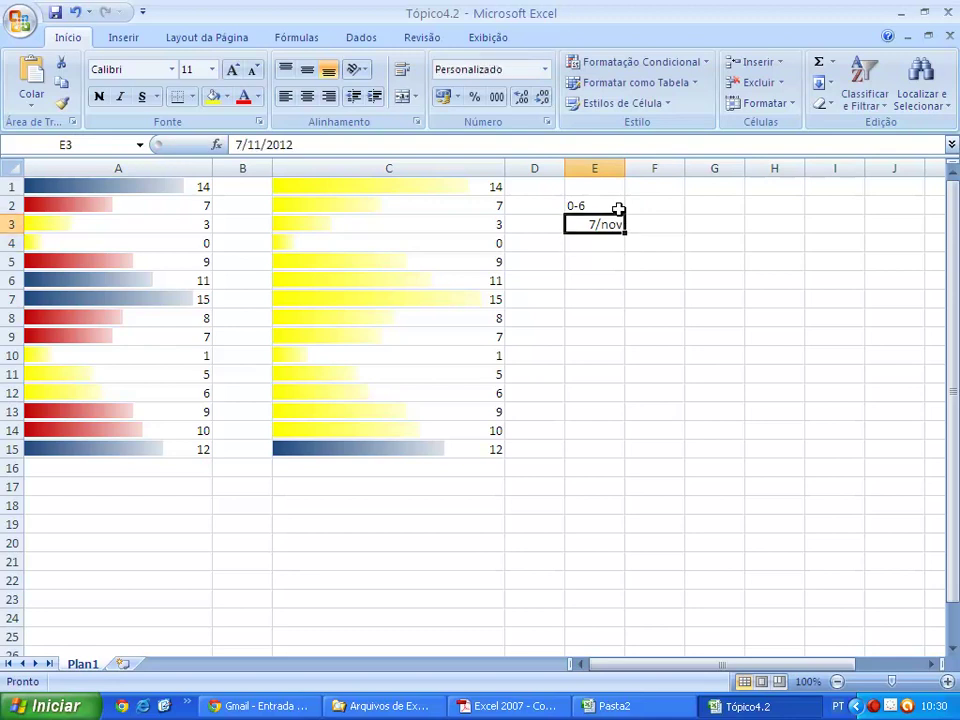
{"action": "key", "text": "ctrl+z"}
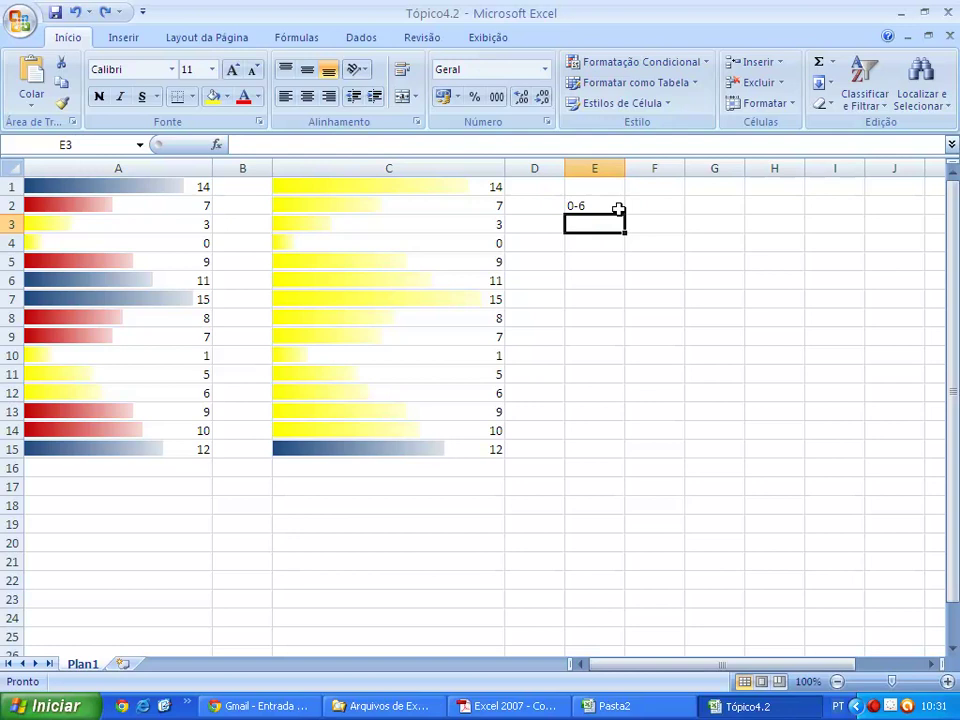
Step: Re-enter E3 as the text '7-11 and add the label >11 in E4
{"action": "type", "text": "1"}
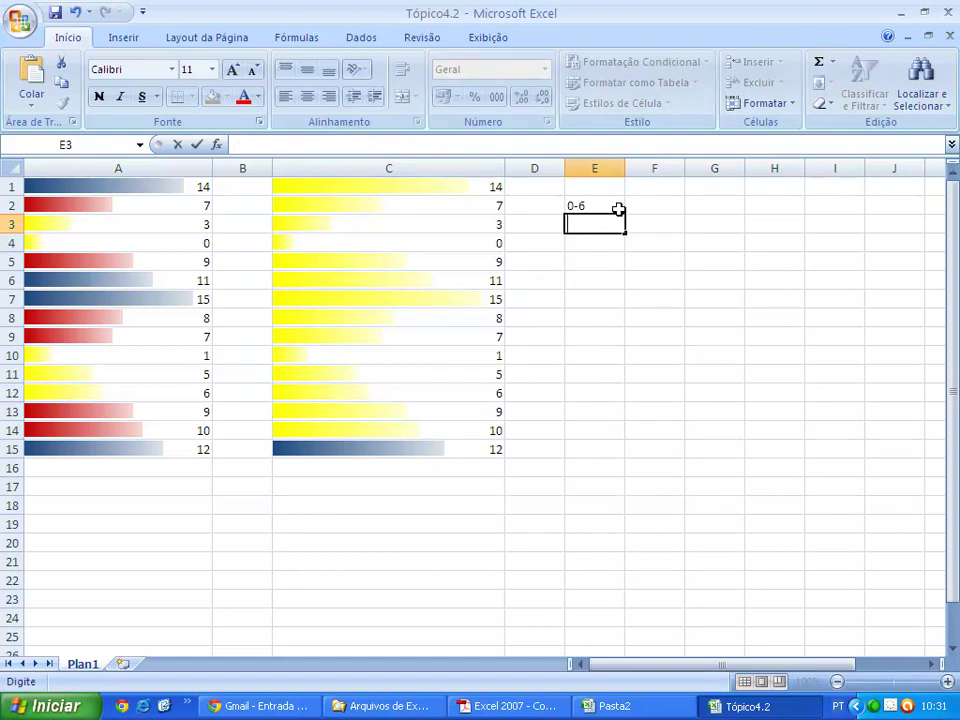
{"action": "type", "text": "7"}
{"action": "type", "text": "11"}
{"action": "key", "text": "Return"}
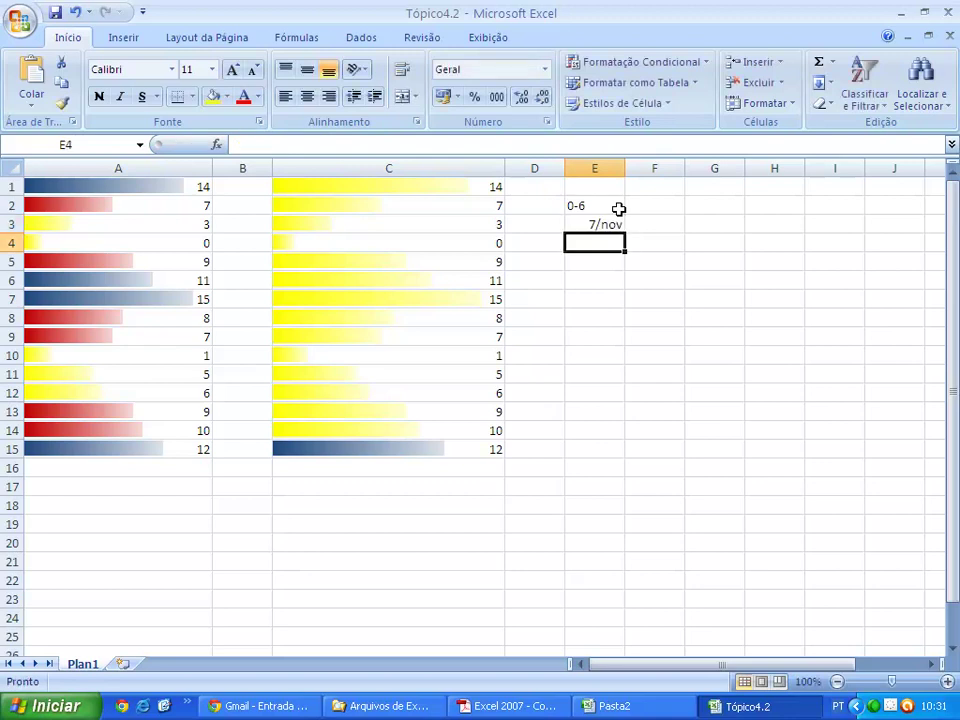
{"action": "key", "text": "Up"}
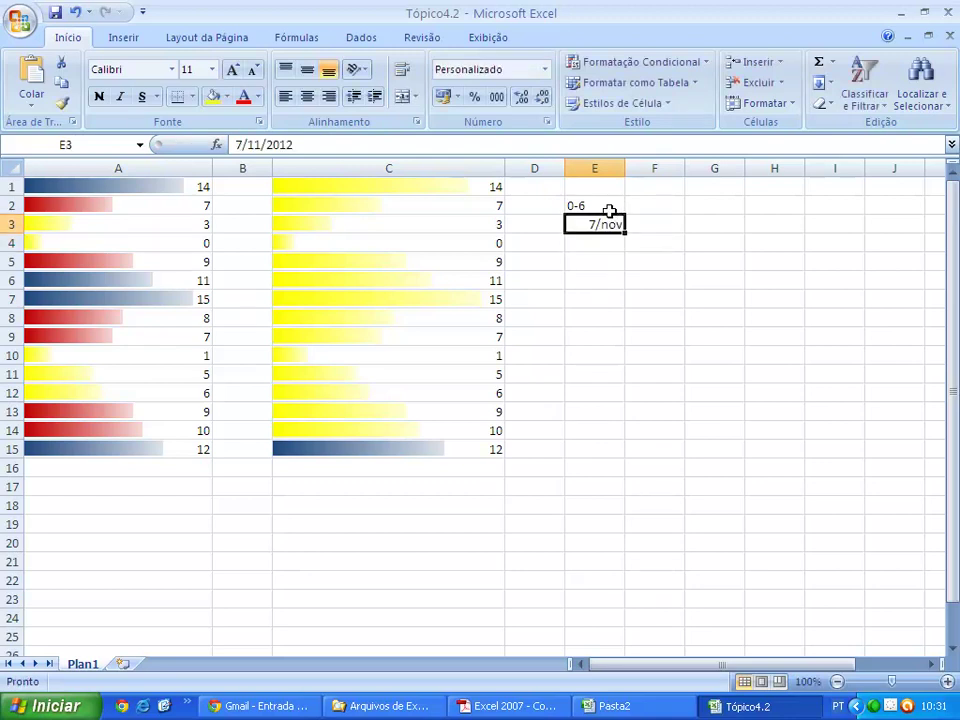
{"action": "key", "text": "ctrl+z"}
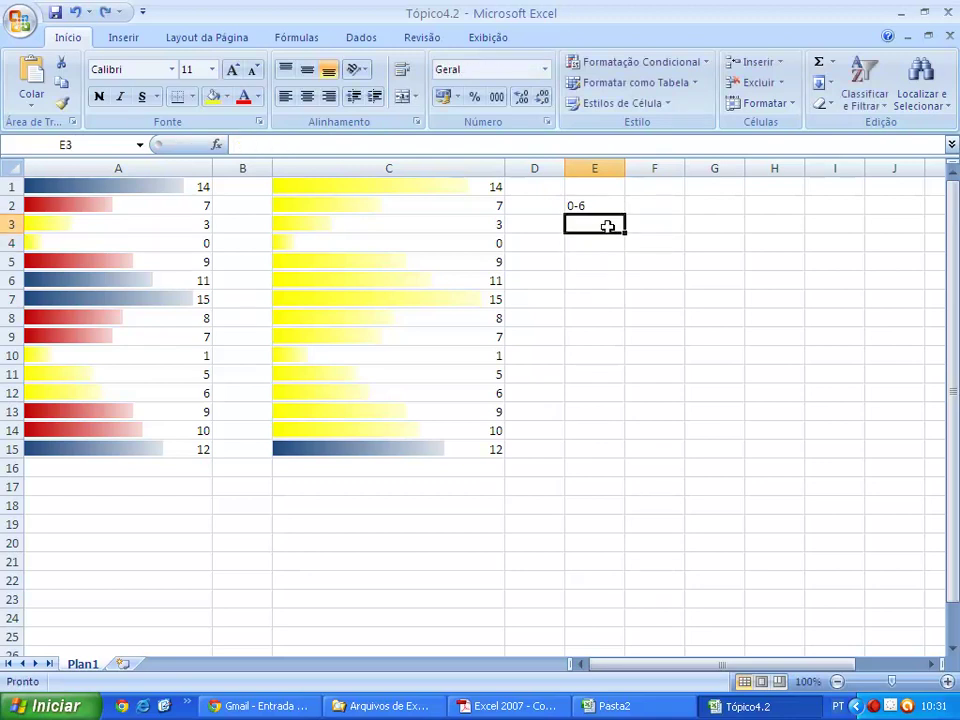
{"action": "type", "text": "'7-11"}
{"action": "key", "text": "Return"}
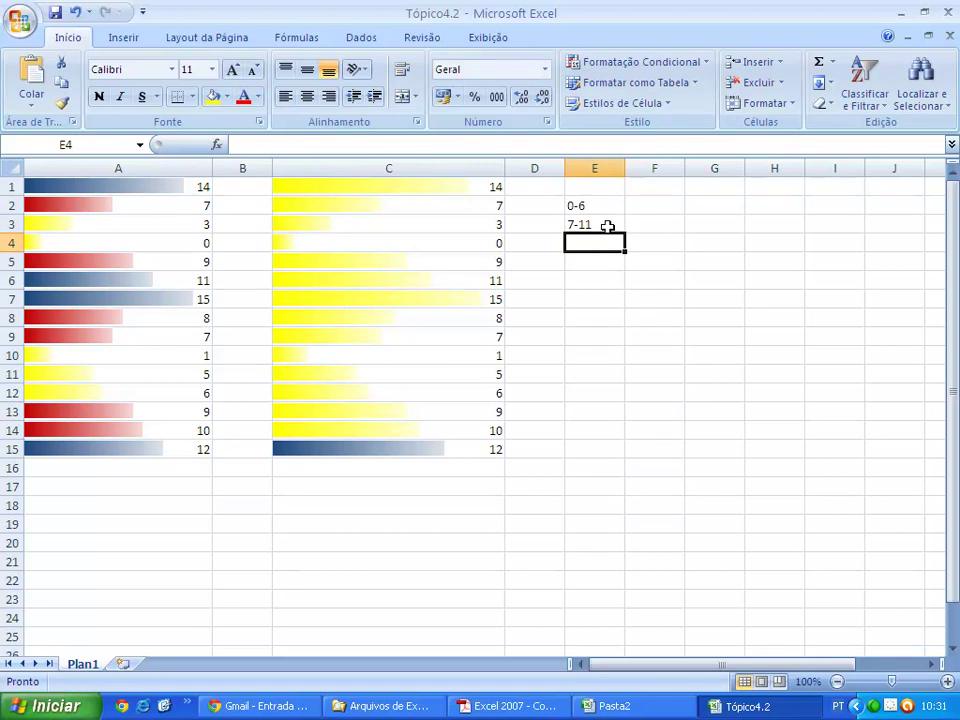
{"action": "type", "text": ">"}
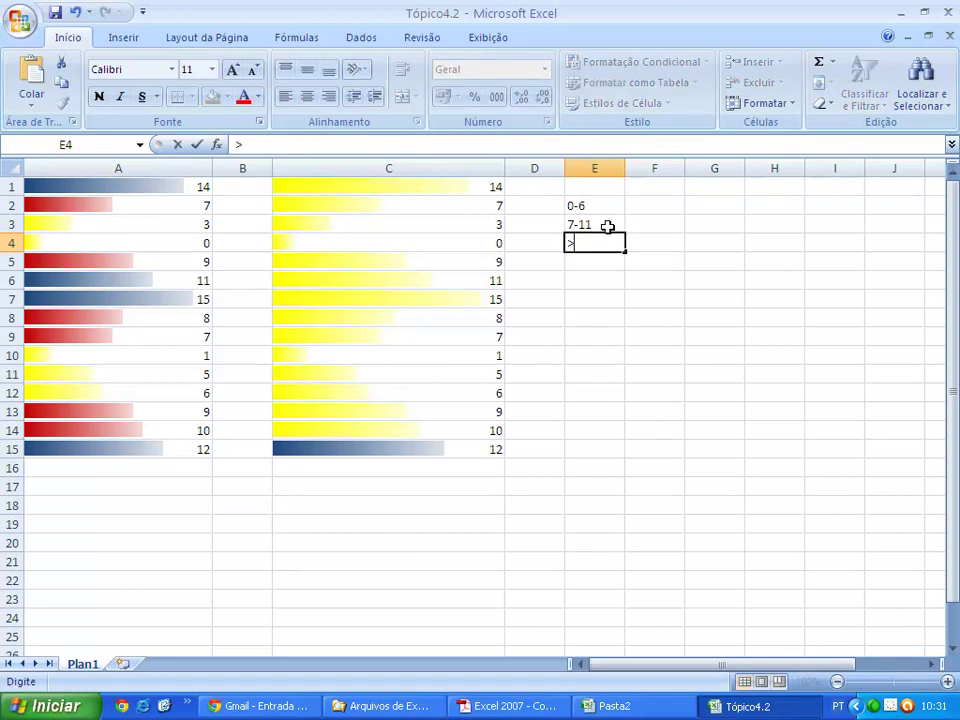
{"action": "type", "text": "11"}
{"action": "key", "text": "Return"}
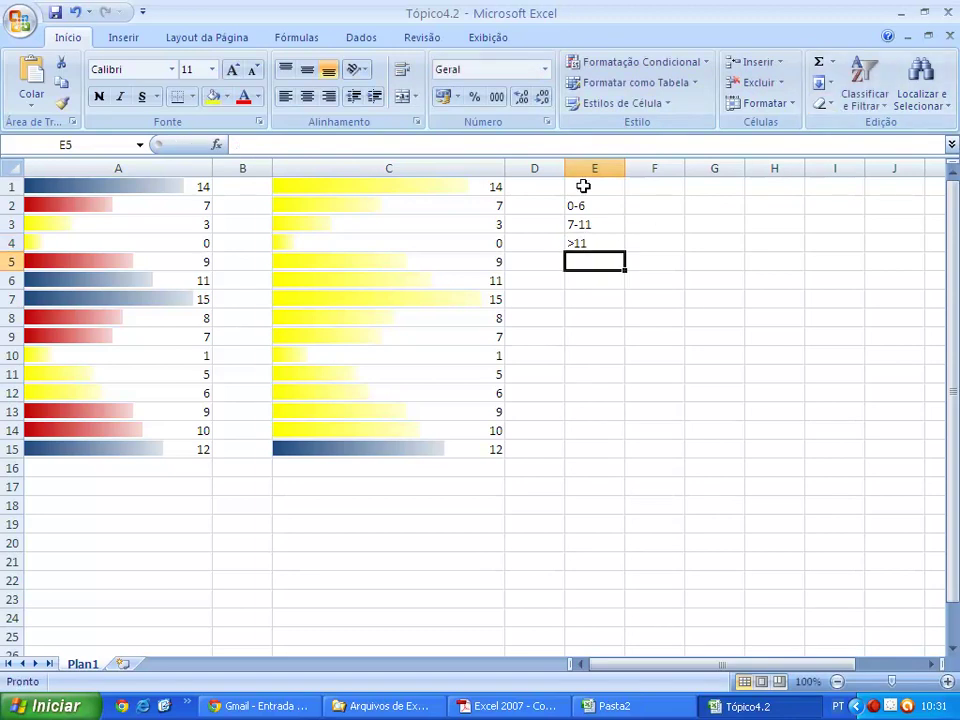
{"action": "left_click", "coordinate": [577, 205]}
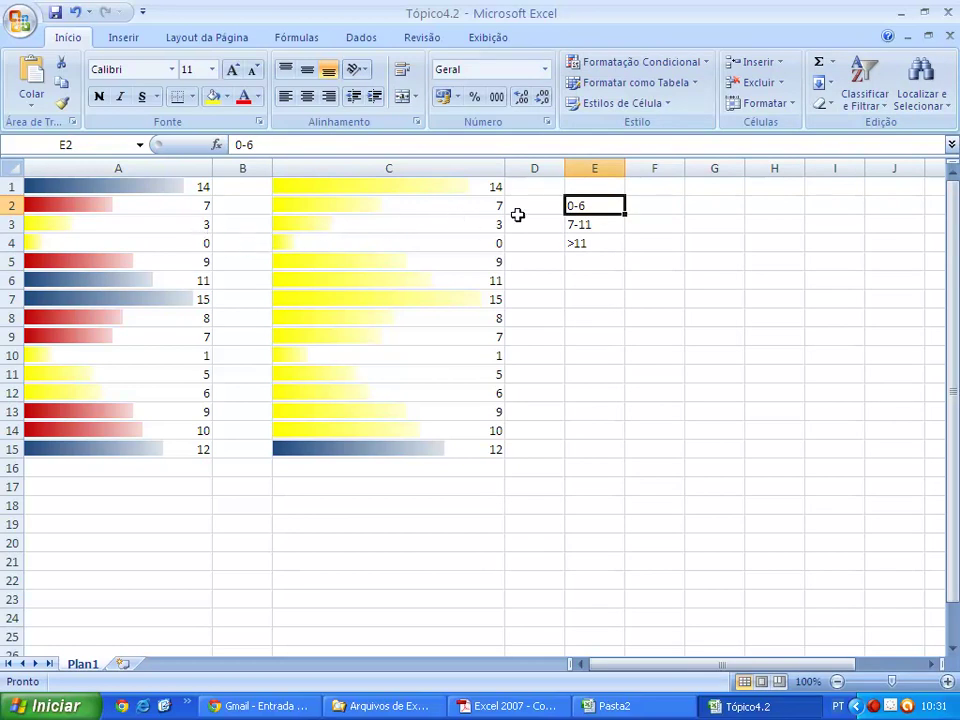
{"action": "left_click", "coordinate": [52, 225]}
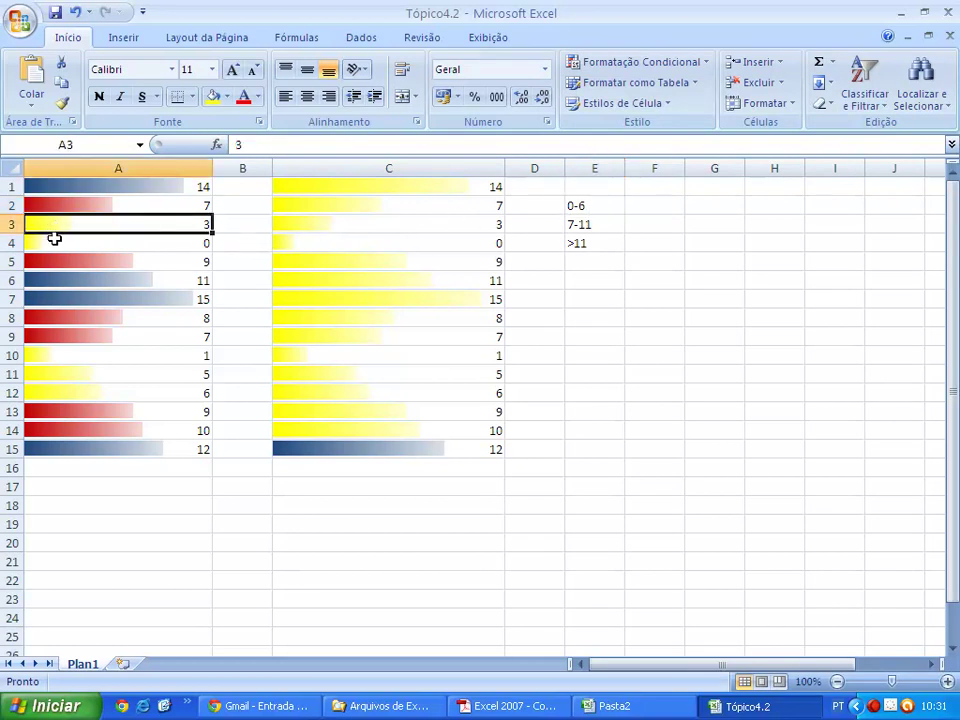
{"action": "left_click", "coordinate": [55, 243]}
{"action": "left_click", "coordinate": [56, 358]}
{"action": "left_click", "coordinate": [65, 375]}
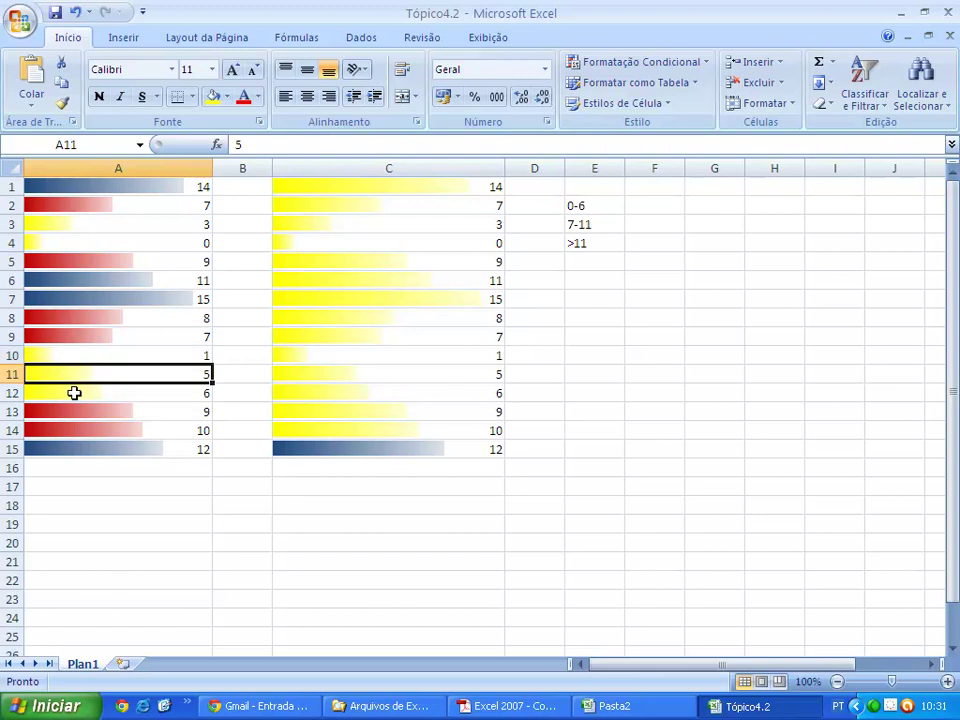
{"action": "left_click", "coordinate": [74, 393]}
{"action": "left_click", "coordinate": [584, 228]}
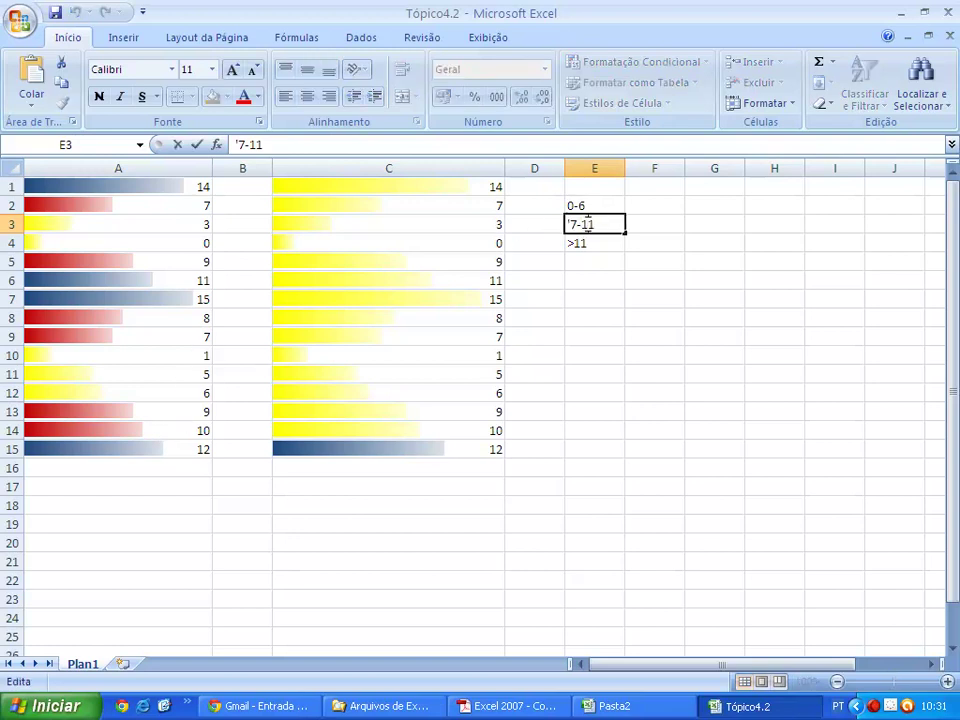
Step: Change E3's label to 7-10 and check the values 10 and 9 in A14 and A13
{"action": "key", "text": "BackSpace"}
{"action": "type", "text": "0"}
{"action": "left_click", "coordinate": [597, 267]}
{"action": "left_click", "coordinate": [597, 226]}
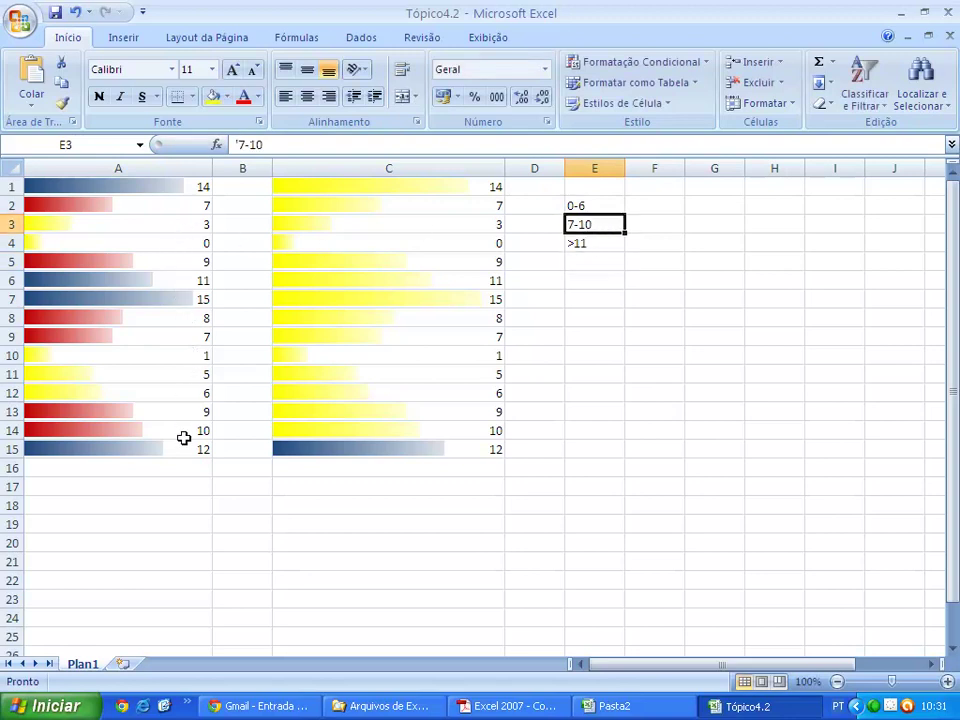
{"action": "left_click", "coordinate": [145, 426]}
{"action": "left_click", "coordinate": [150, 412]}
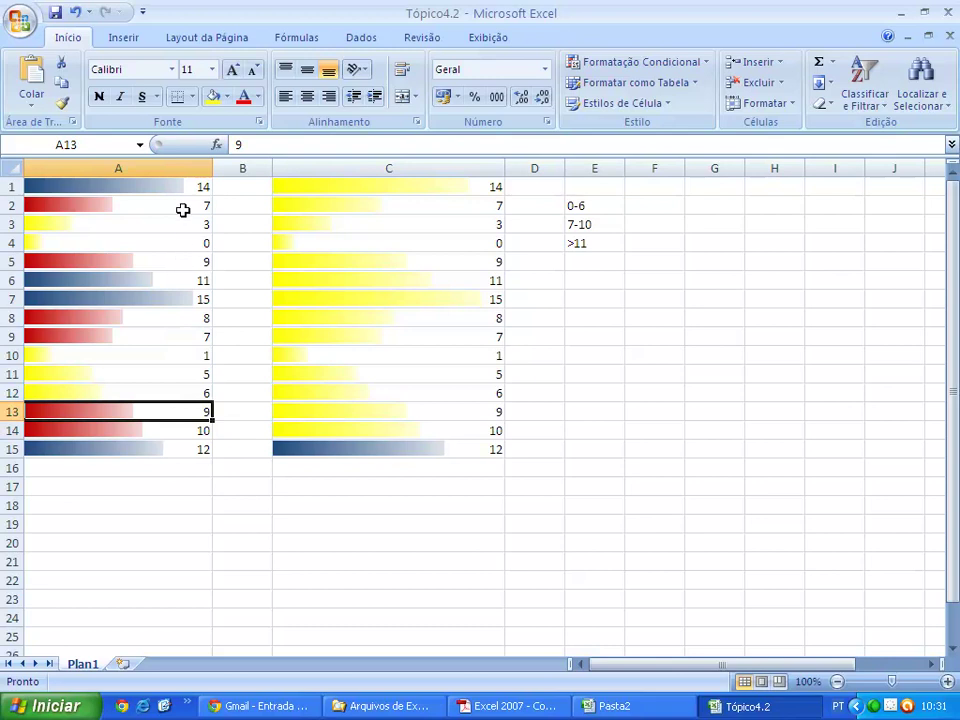
Step: Edit E4's label to >10 and bring the Pasta2 workbook to the front
{"action": "left_click", "coordinate": [583, 243]}
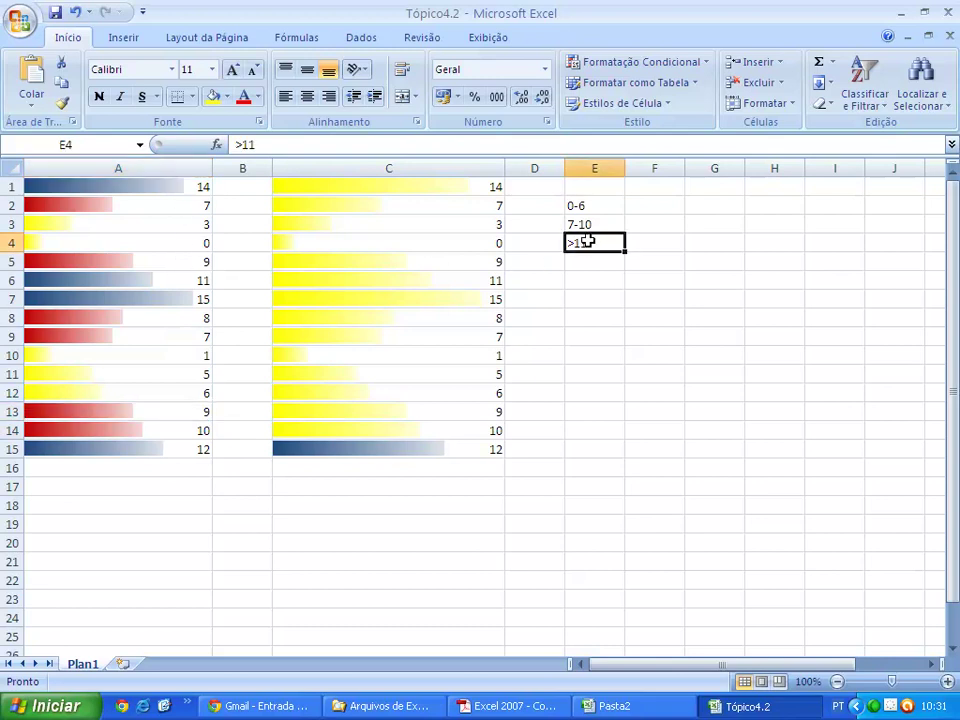
{"action": "double_click", "coordinate": [612, 243]}
{"action": "key", "text": "BackSpace"}
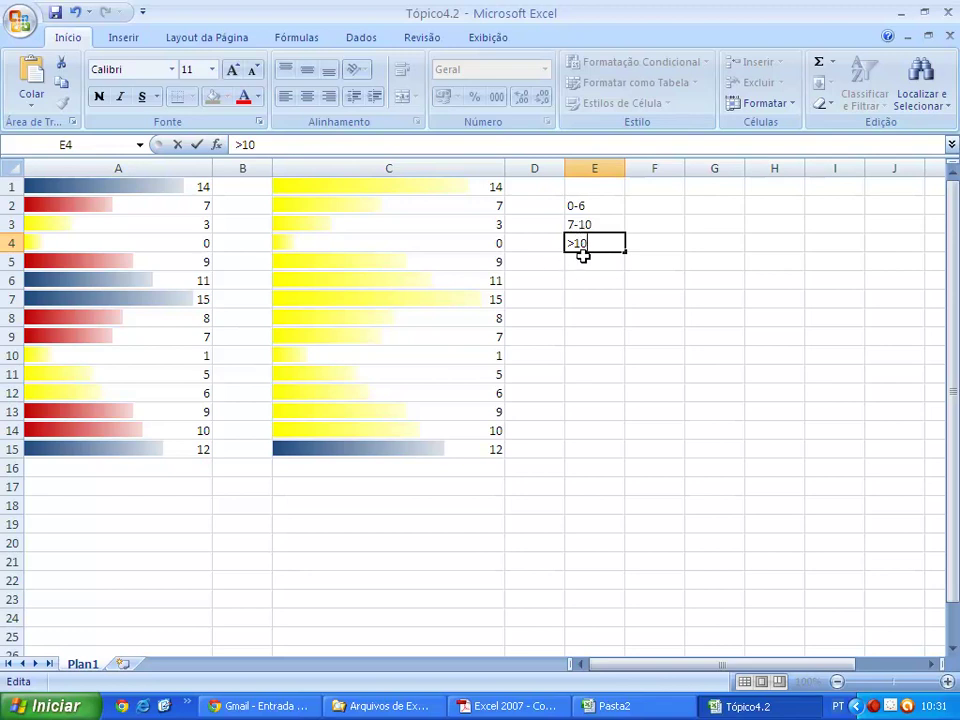
{"action": "key", "text": "Return"}
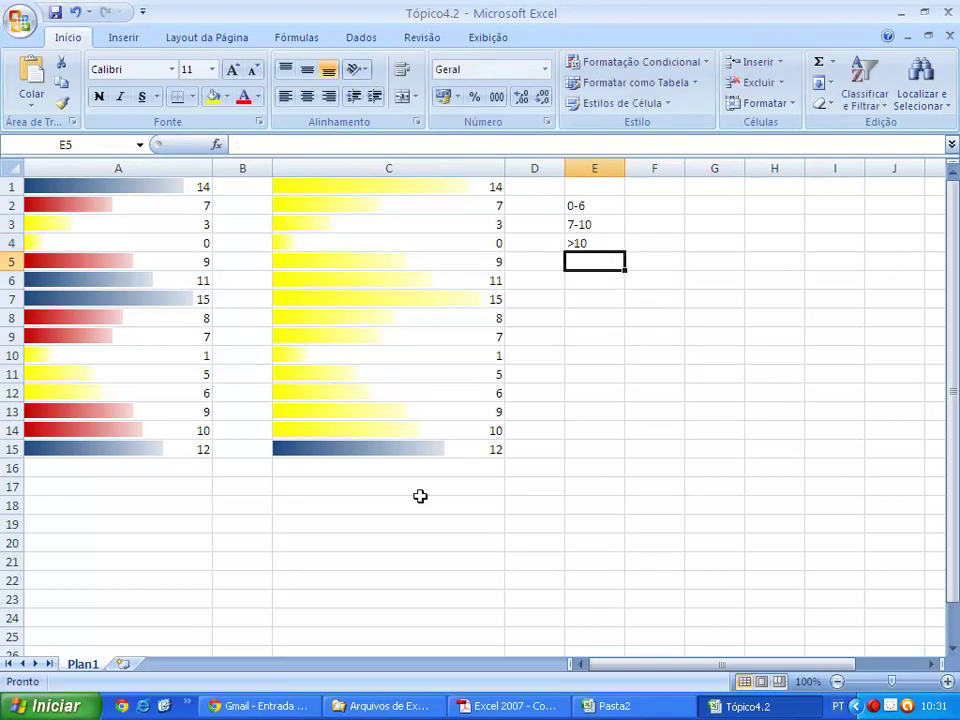
{"action": "left_click", "coordinate": [615, 703]}
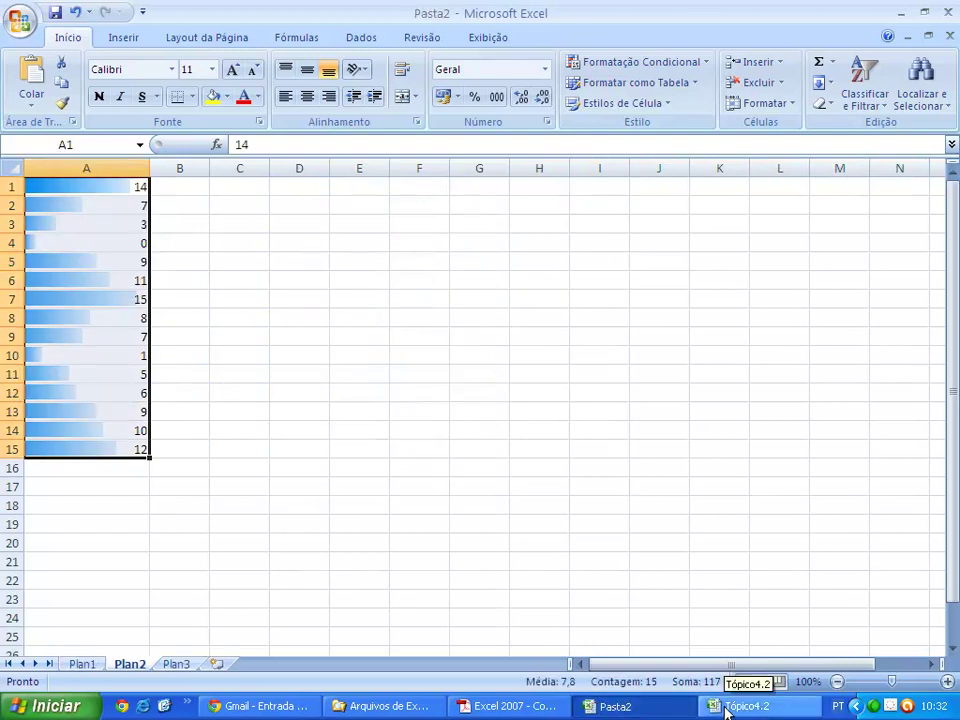
Step: Delete Plan2's Barra de Dados rule in Gerenciar Regras and confirm with OK
{"action": "left_click", "coordinate": [735, 706]}
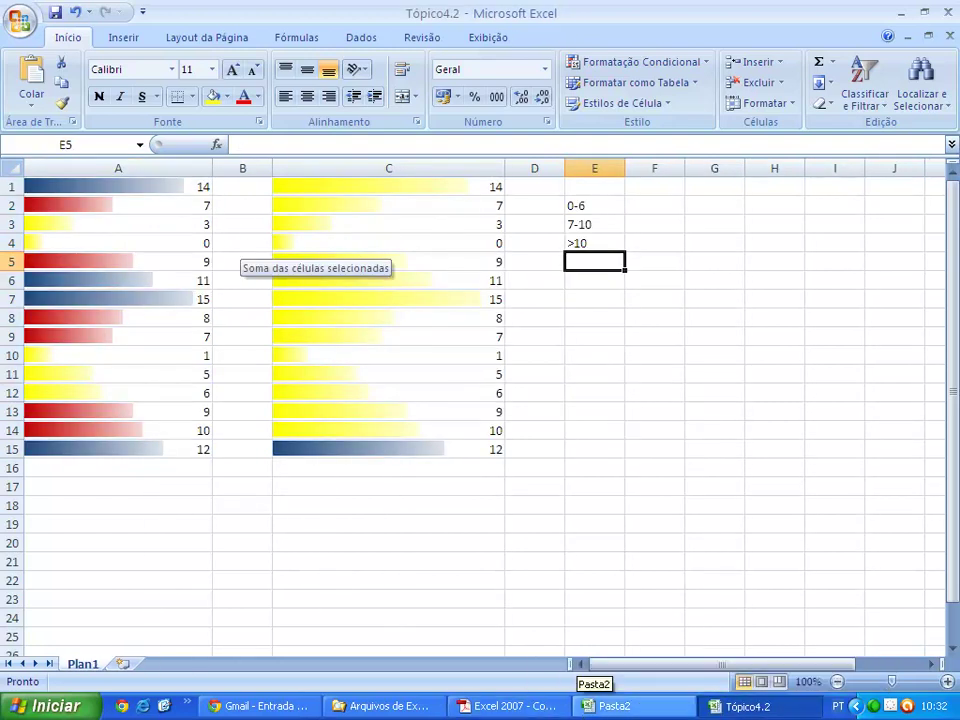
{"action": "left_click", "coordinate": [596, 708]}
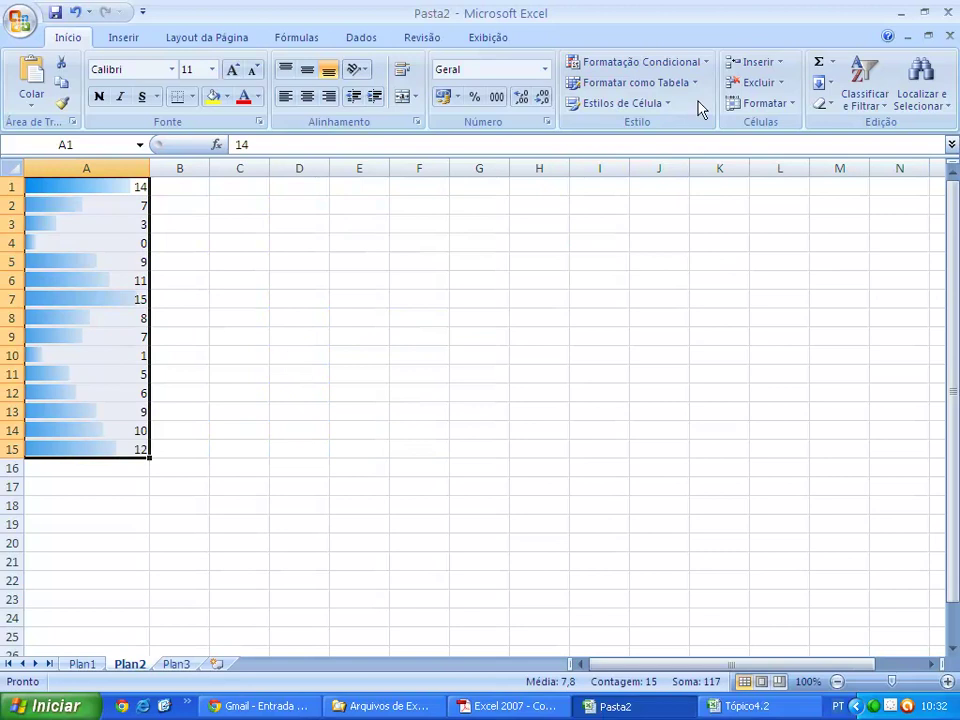
{"action": "left_click", "coordinate": [688, 68]}
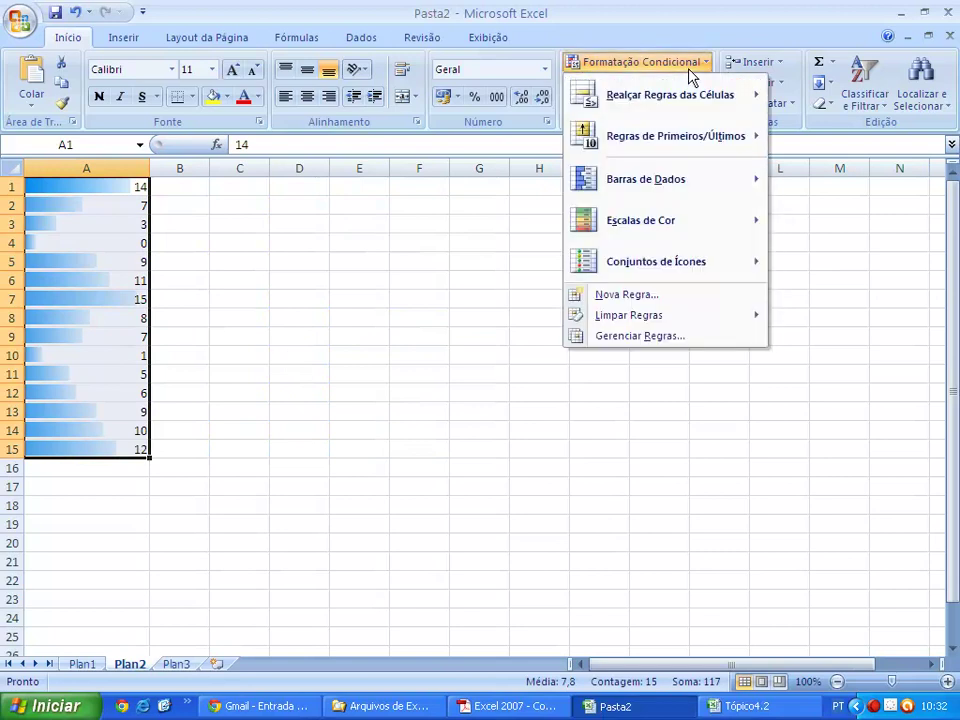
{"action": "left_click", "coordinate": [663, 335]}
{"action": "left_click", "coordinate": [413, 340]}
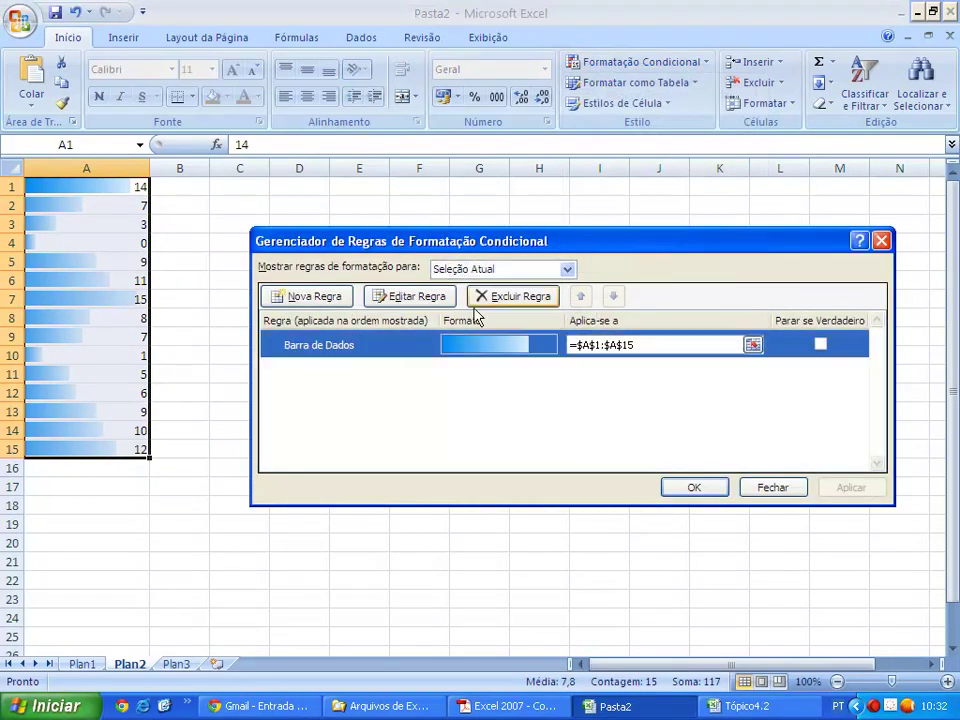
{"action": "left_click", "coordinate": [514, 296]}
{"action": "left_click", "coordinate": [695, 490]}
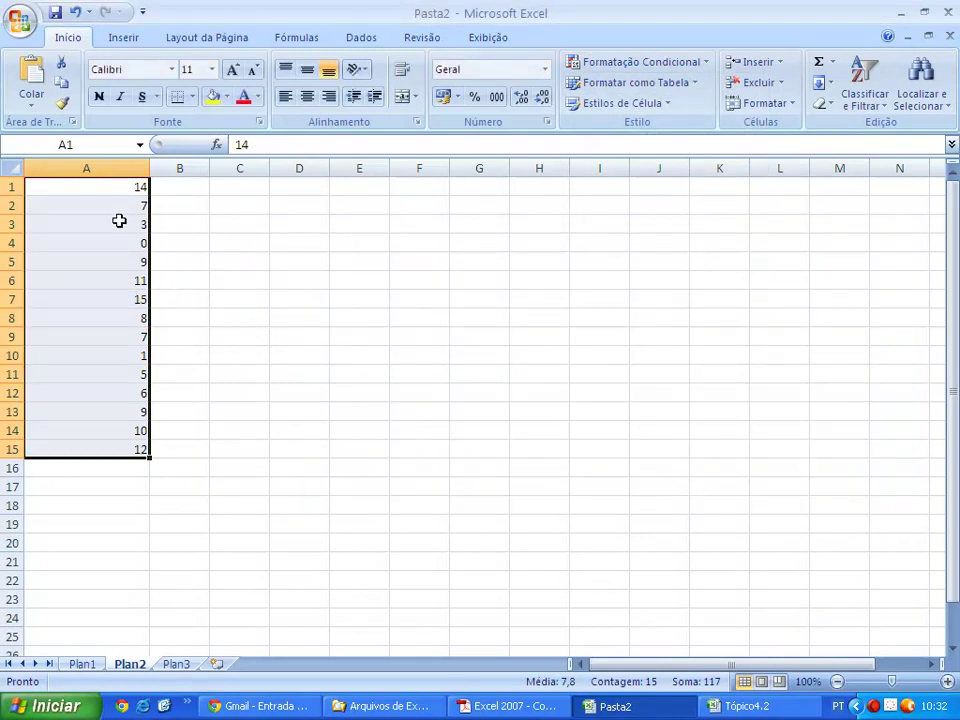
Step: In the rules manager, start a new two-colour scale rule using Número minimum 0 and maximum 15
{"action": "left_click", "coordinate": [646, 66]}
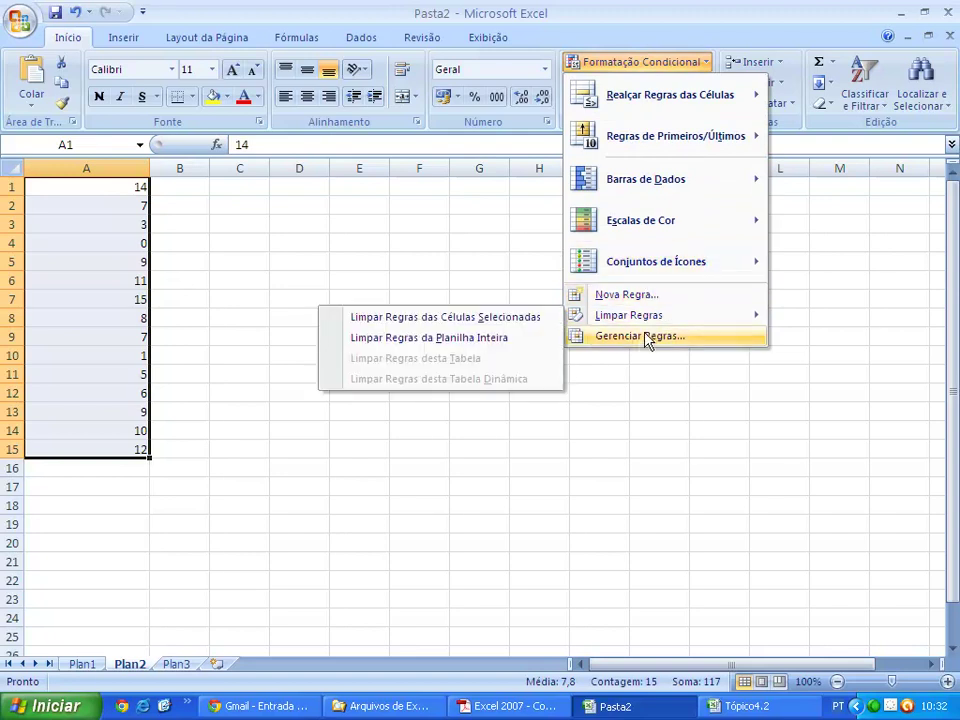
{"action": "left_click", "coordinate": [641, 335]}
{"action": "left_click", "coordinate": [334, 300]}
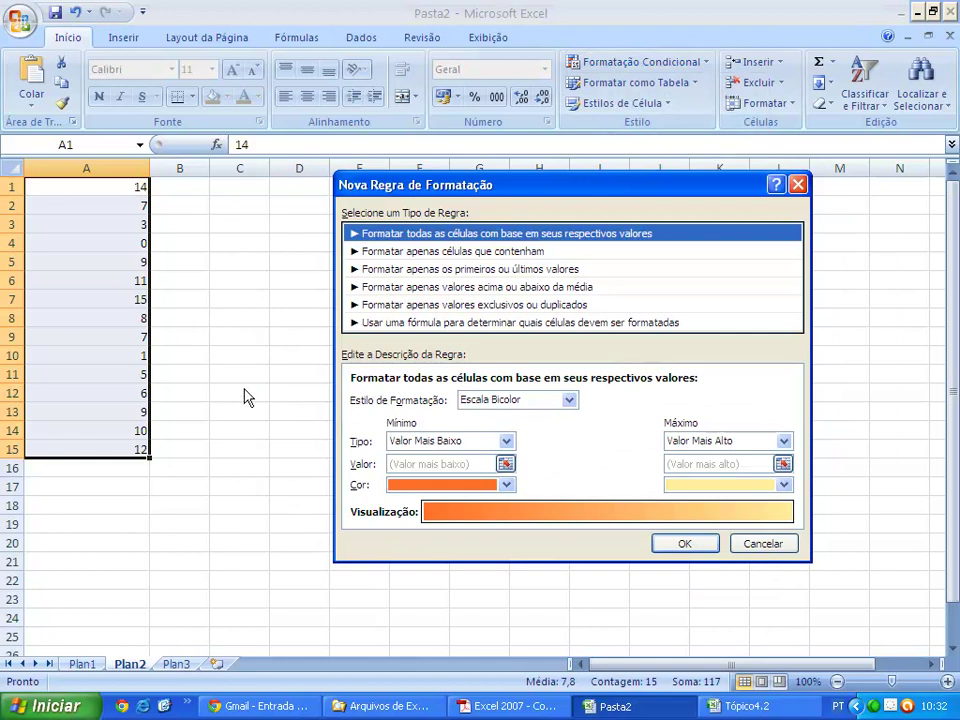
{"action": "left_click", "coordinate": [507, 441]}
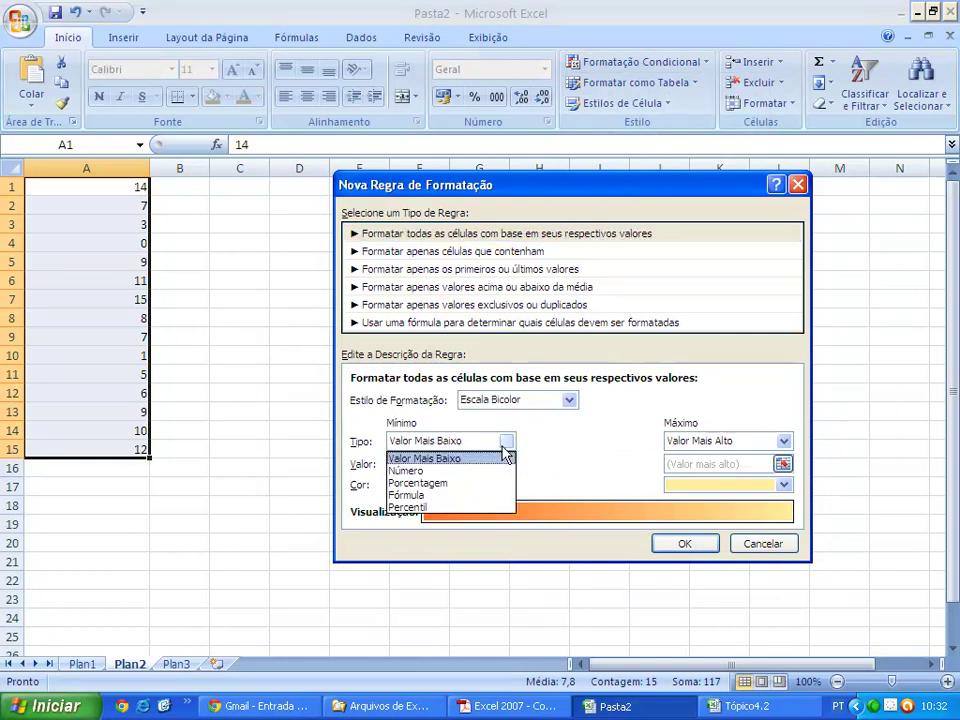
{"action": "left_click", "coordinate": [425, 469]}
{"action": "left_click", "coordinate": [784, 441]}
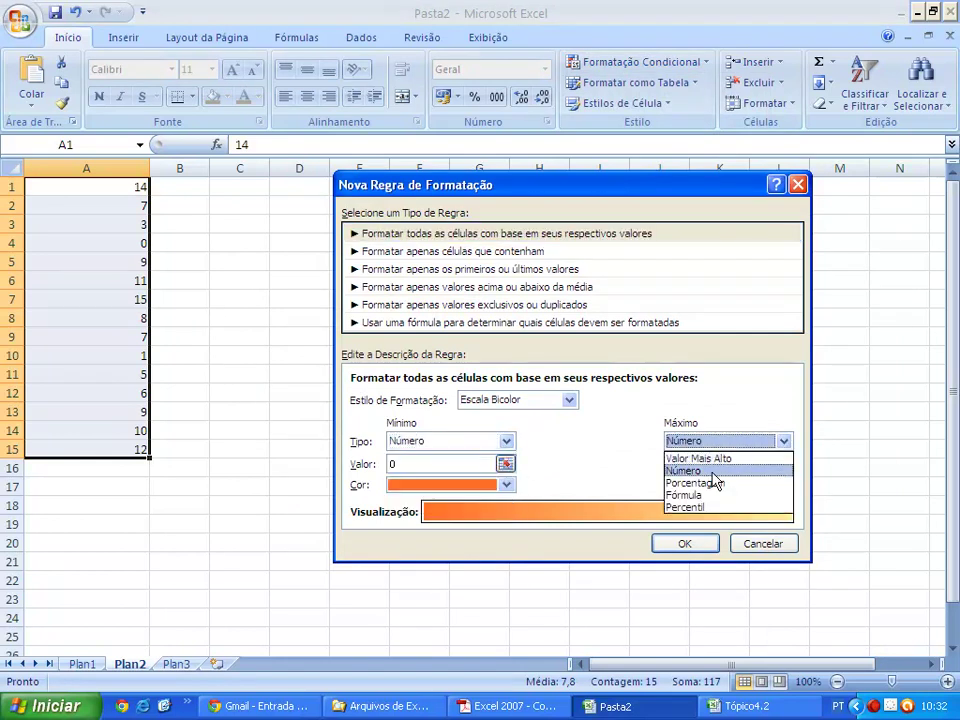
{"action": "left_click", "coordinate": [716, 470]}
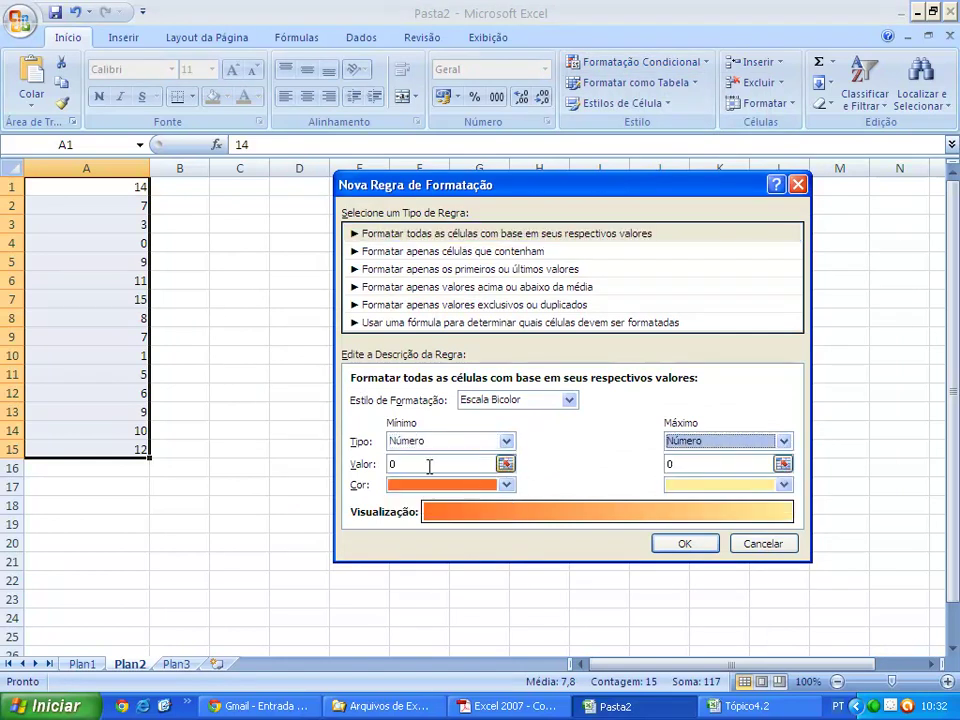
{"action": "left_click", "coordinate": [668, 463]}
{"action": "type", "text": "15"}
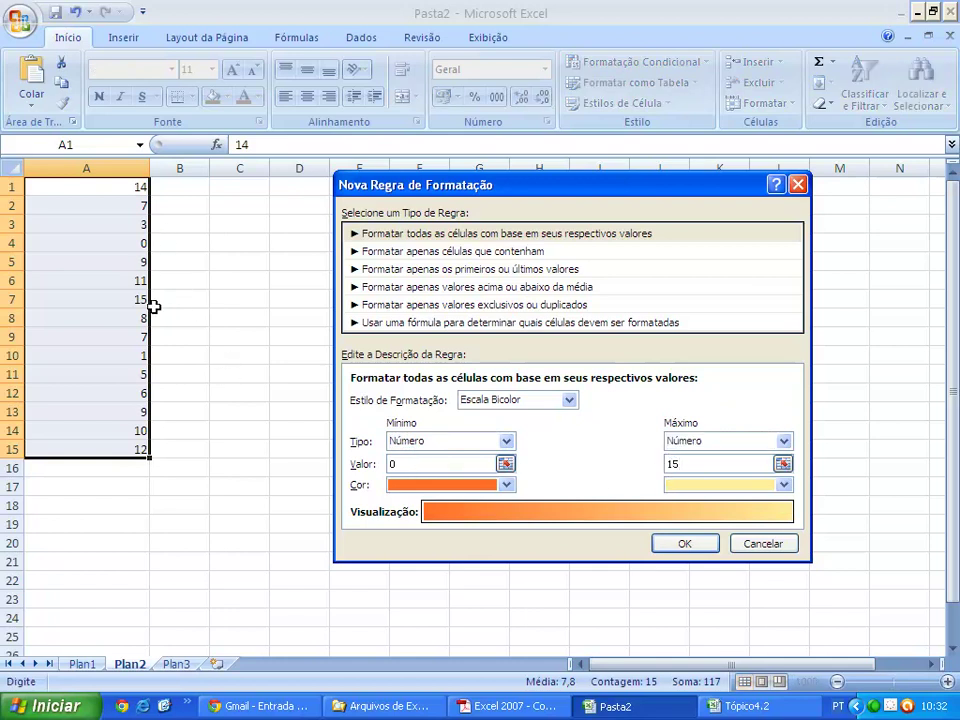
Step: Colour the scale dark blue at the minimum and white at the maximum, and confirm the rule
{"action": "left_click", "coordinate": [505, 486]}
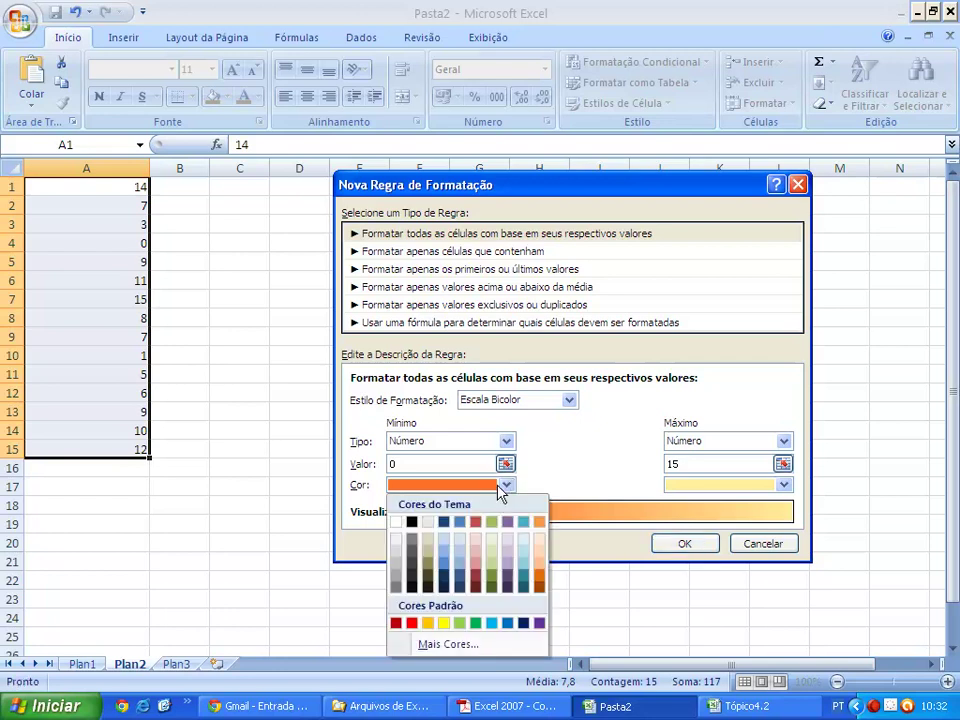
{"action": "left_click", "coordinate": [523, 623]}
{"action": "left_click", "coordinate": [783, 485]}
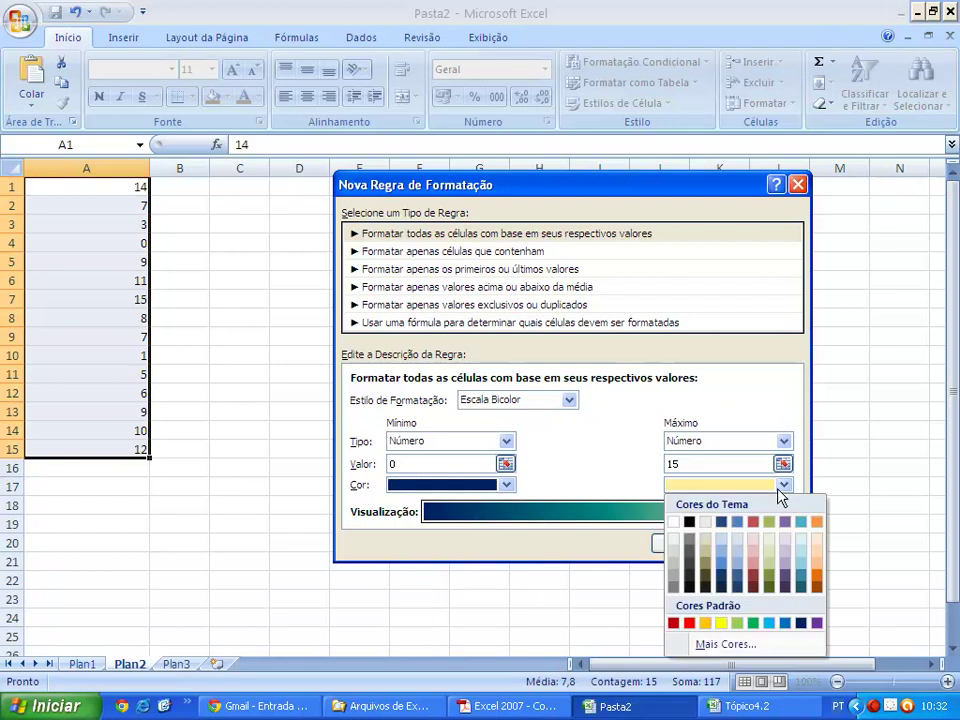
{"action": "left_click", "coordinate": [673, 522]}
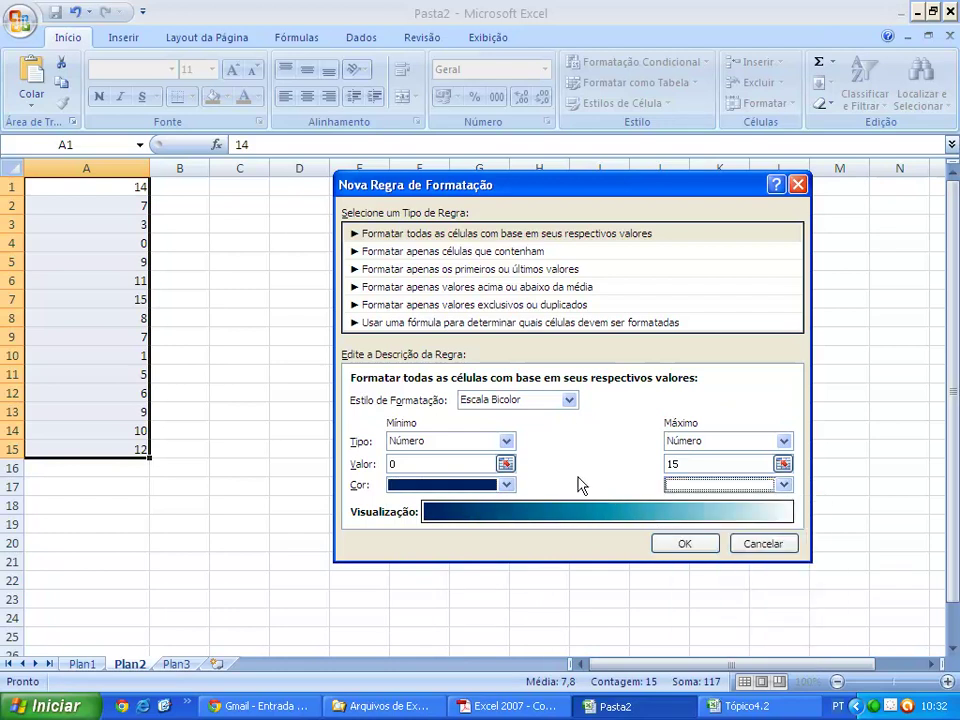
{"action": "left_click", "coordinate": [683, 545]}
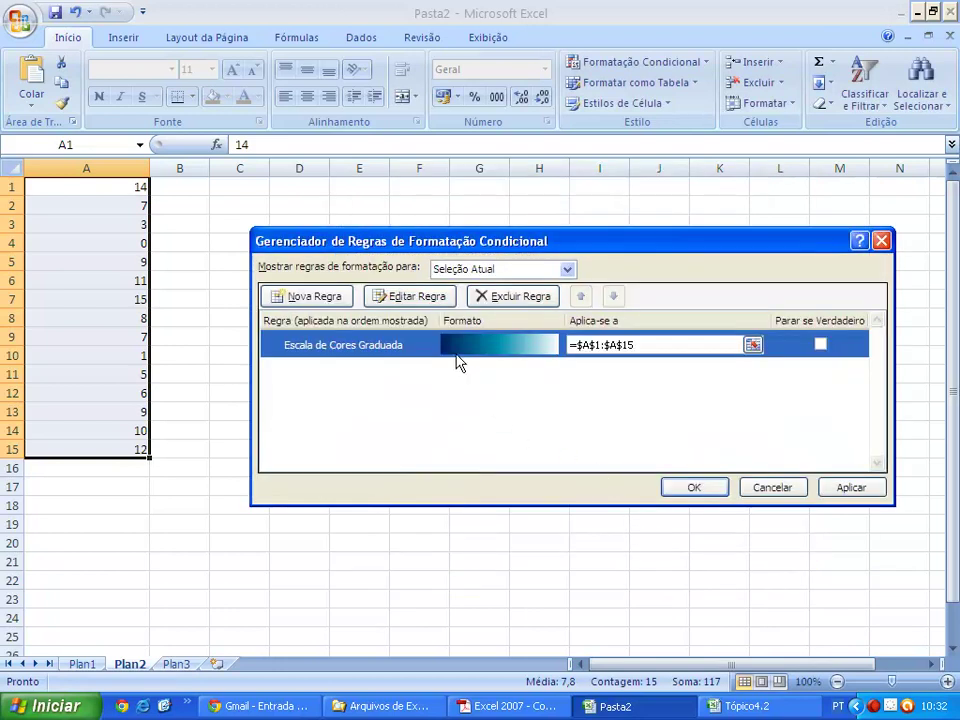
Step: Add a red-to-white two-colour scale rule with Número minimum 0 and maximum 15
{"action": "left_click", "coordinate": [322, 297]}
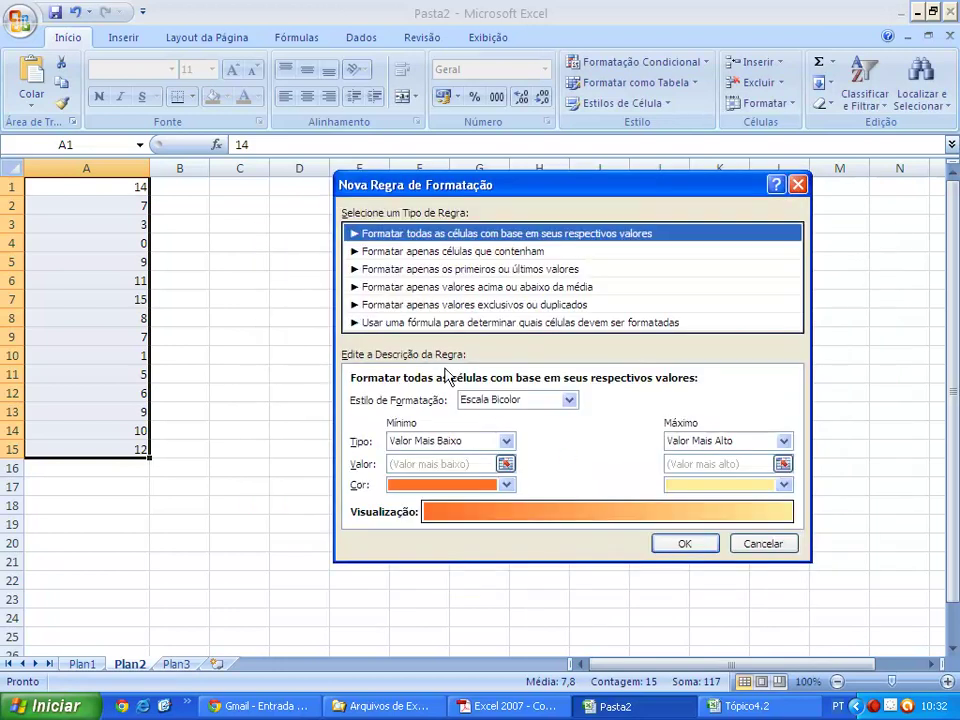
{"action": "left_click", "coordinate": [506, 441]}
{"action": "left_click", "coordinate": [452, 470]}
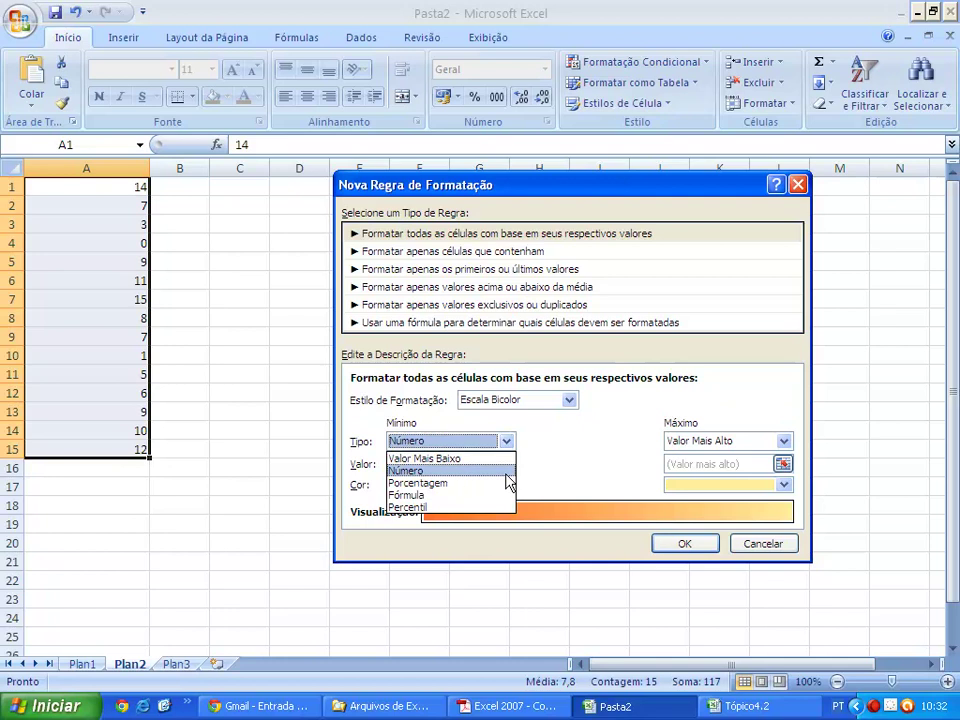
{"action": "left_click", "coordinate": [785, 441]}
{"action": "left_click", "coordinate": [737, 472]}
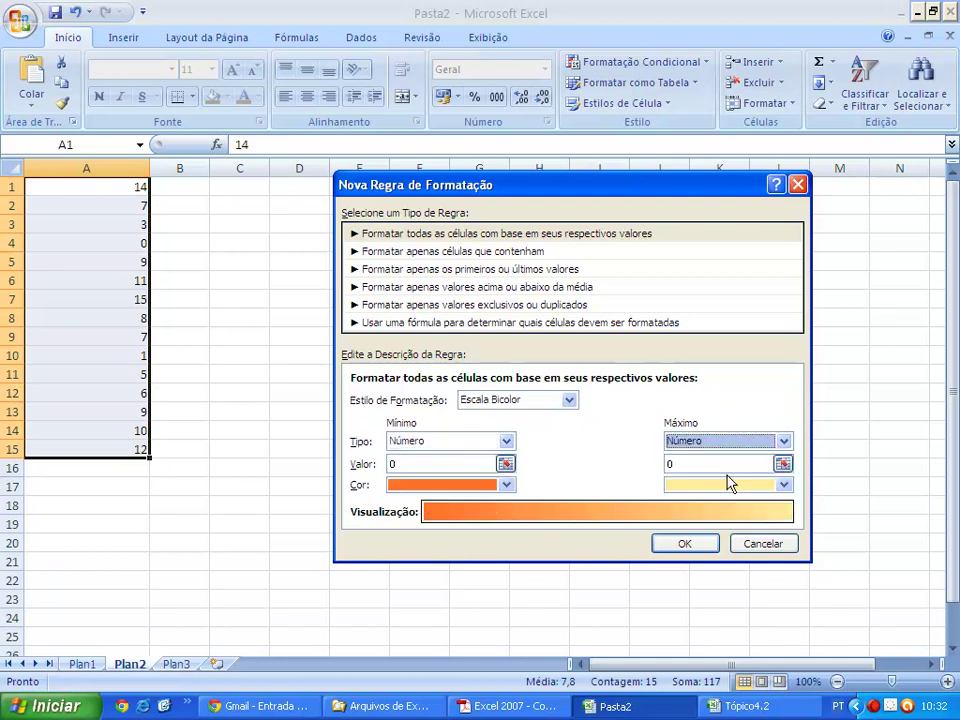
{"action": "double_click", "coordinate": [664, 461]}
{"action": "type", "text": "15"}
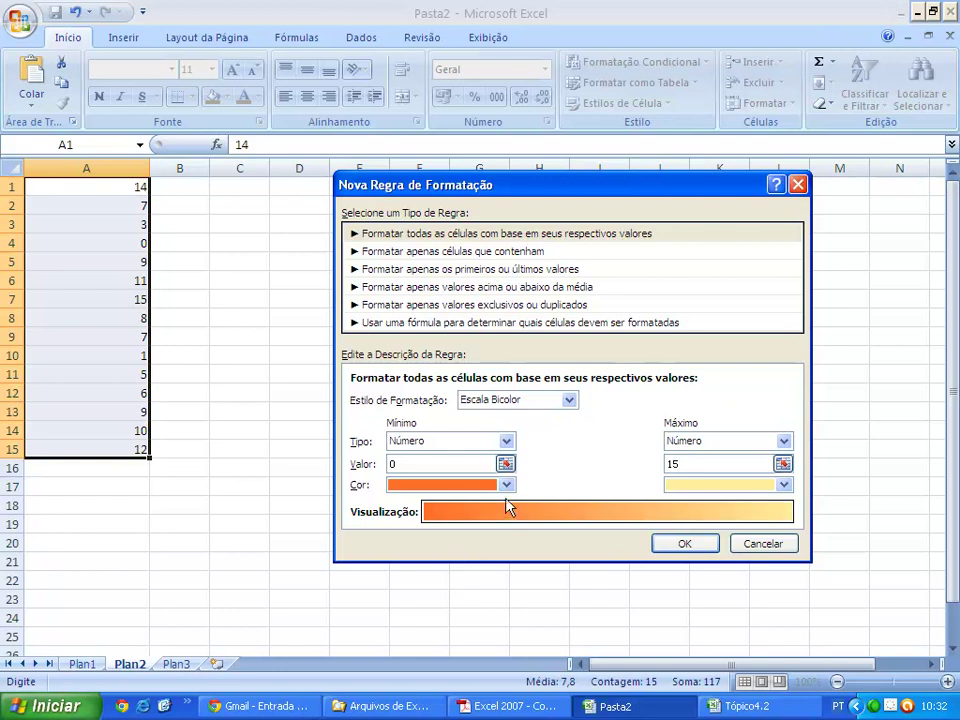
{"action": "left_click", "coordinate": [506, 484]}
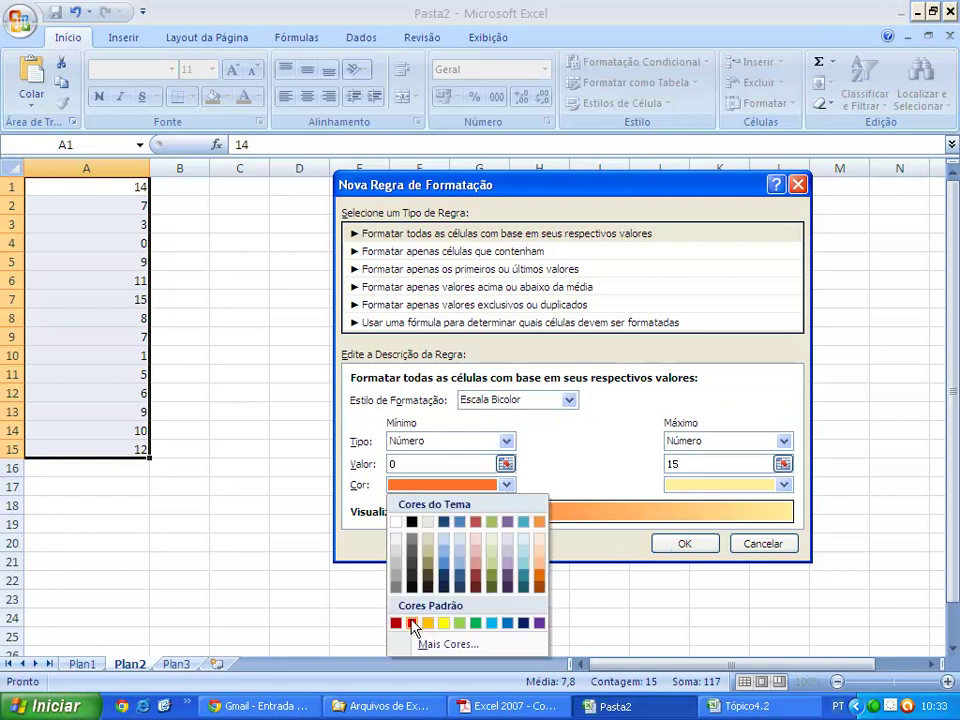
{"action": "left_click", "coordinate": [411, 623]}
{"action": "left_click", "coordinate": [672, 486]}
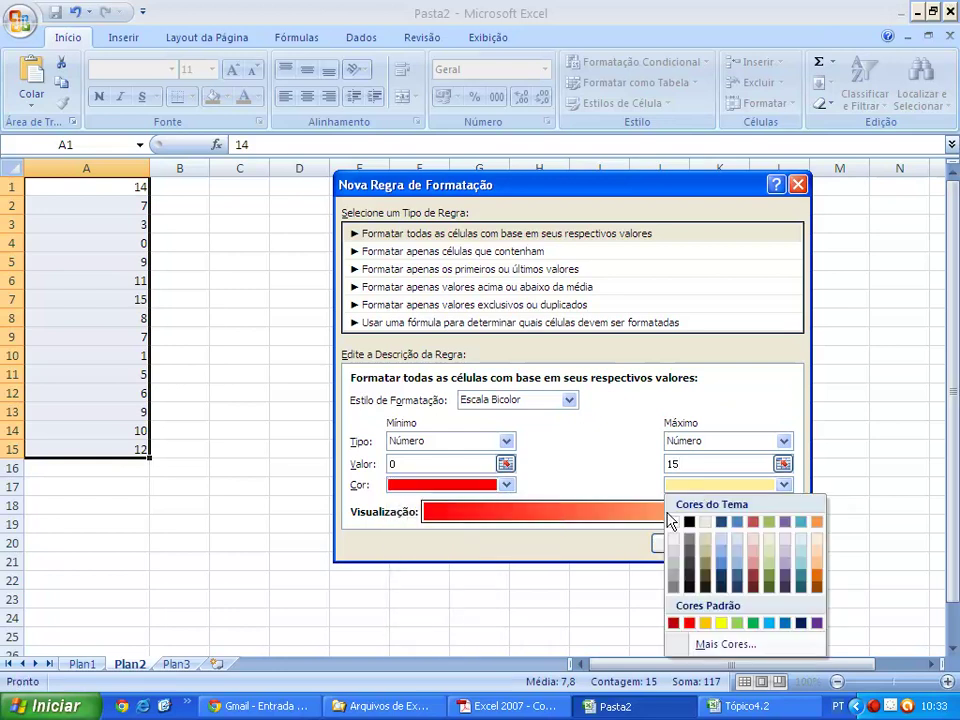
{"action": "left_click", "coordinate": [675, 521]}
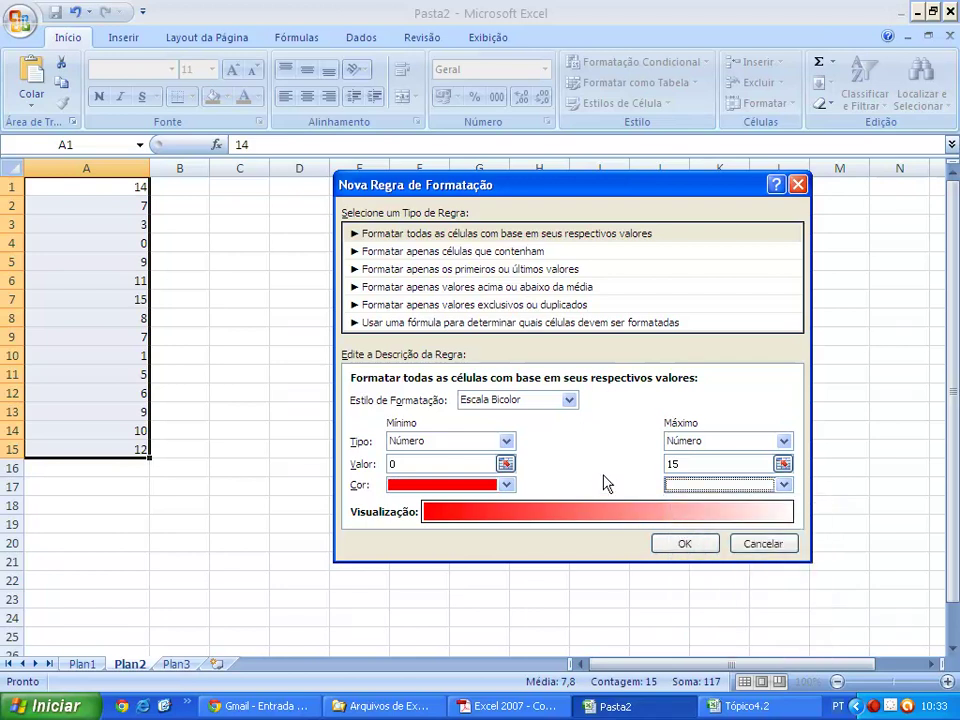
{"action": "left_click", "coordinate": [713, 546]}
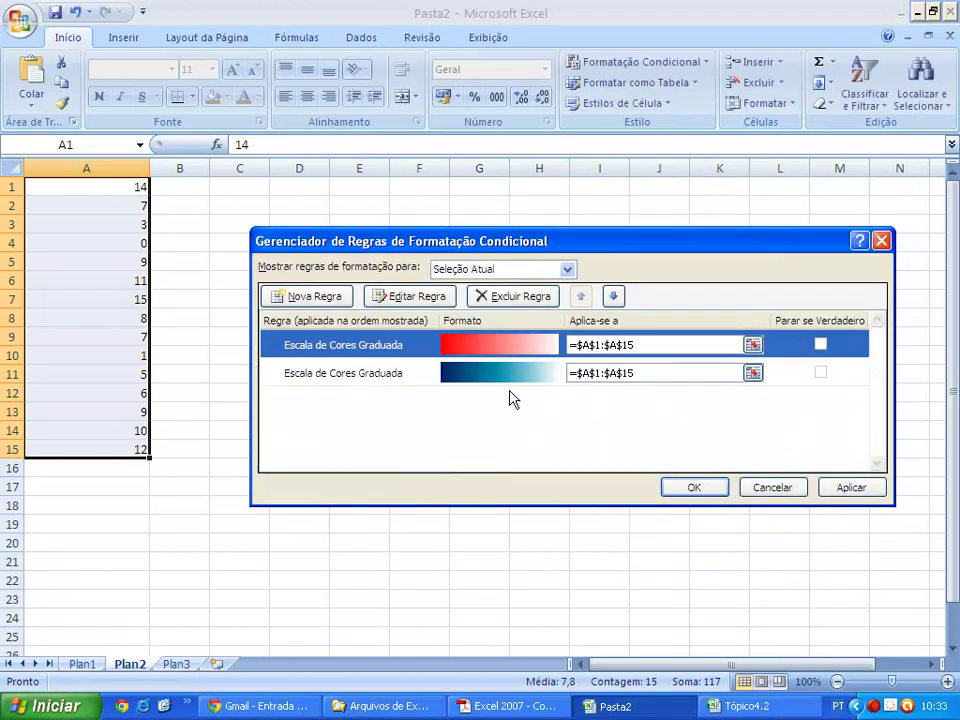
Step: Start another two-colour scale rule with Número minimum 0 and maximum 15
{"action": "left_click", "coordinate": [310, 296]}
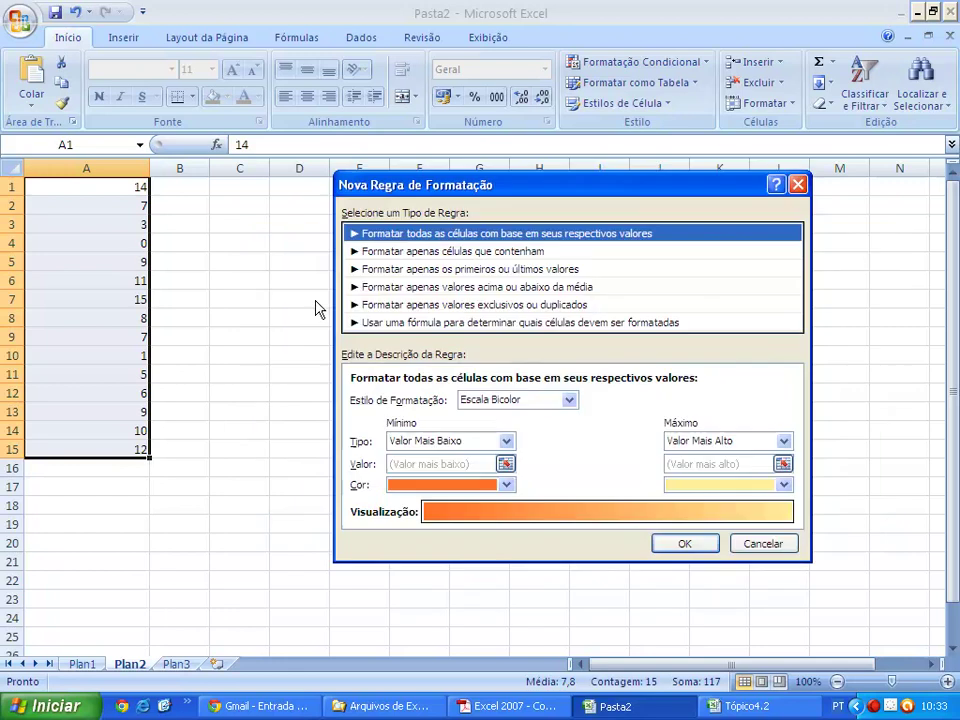
{"action": "left_click", "coordinate": [506, 441]}
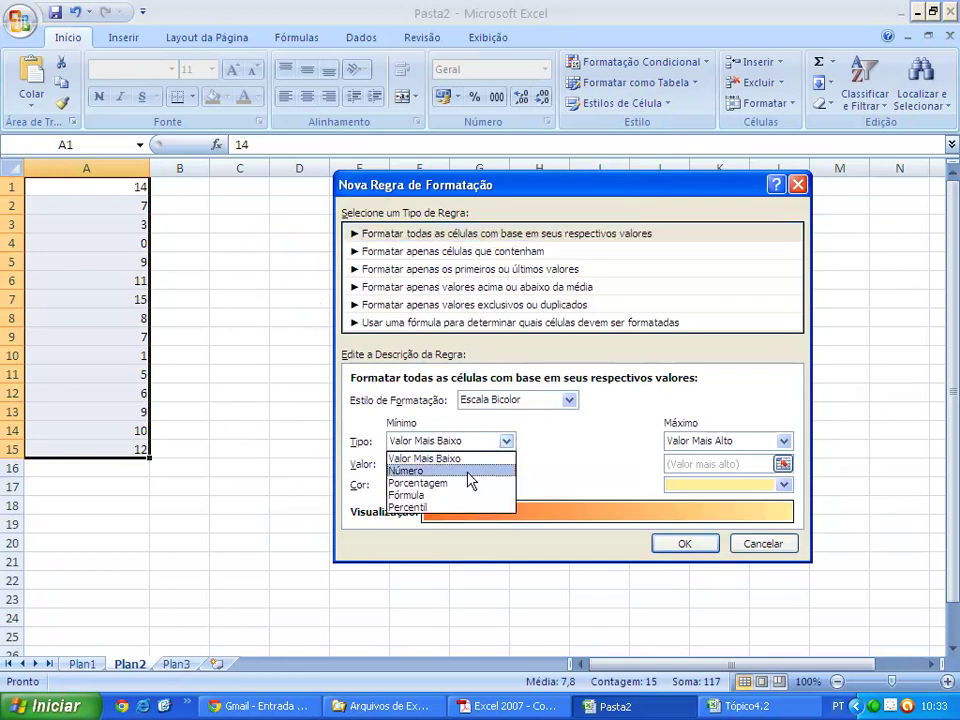
{"action": "left_click", "coordinate": [468, 470]}
{"action": "left_click", "coordinate": [703, 444]}
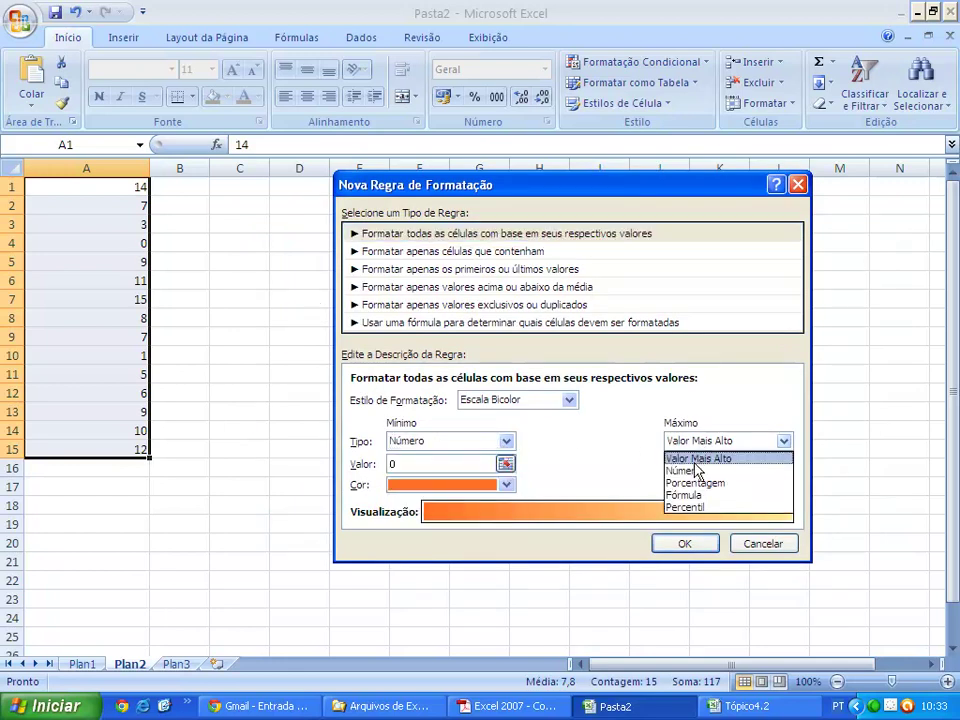
{"action": "left_click", "coordinate": [697, 470]}
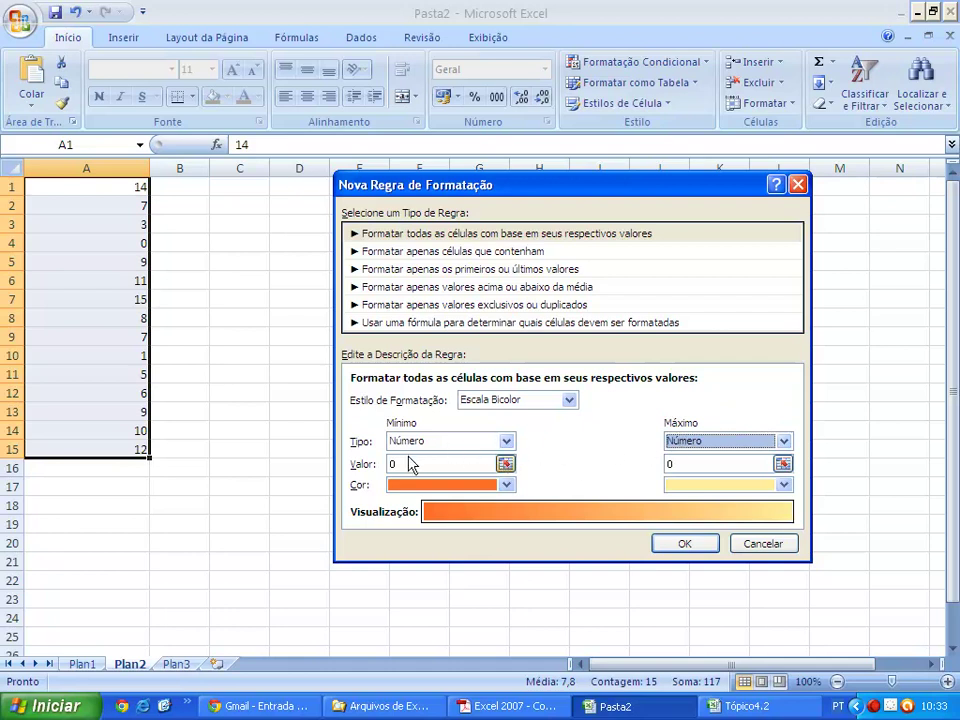
{"action": "left_click", "coordinate": [671, 462]}
{"action": "type", "text": "15"}
Step: Colour it yellow to white, confirm it, and apply all rules from the Gerenciador
{"action": "left_click", "coordinate": [502, 487]}
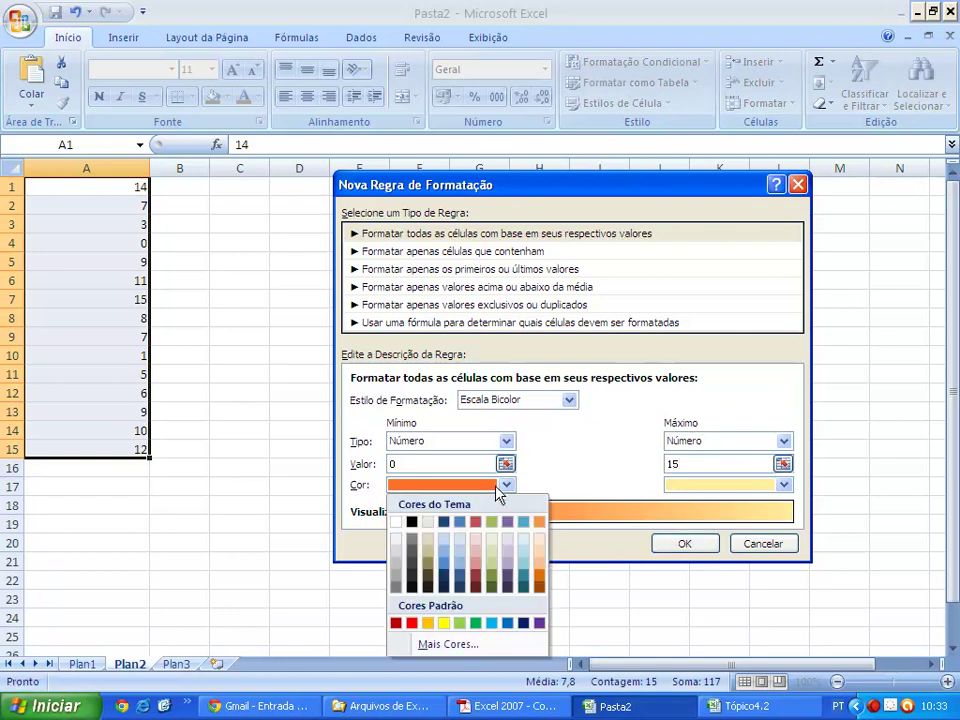
{"action": "left_click", "coordinate": [443, 623]}
{"action": "left_click", "coordinate": [721, 487]}
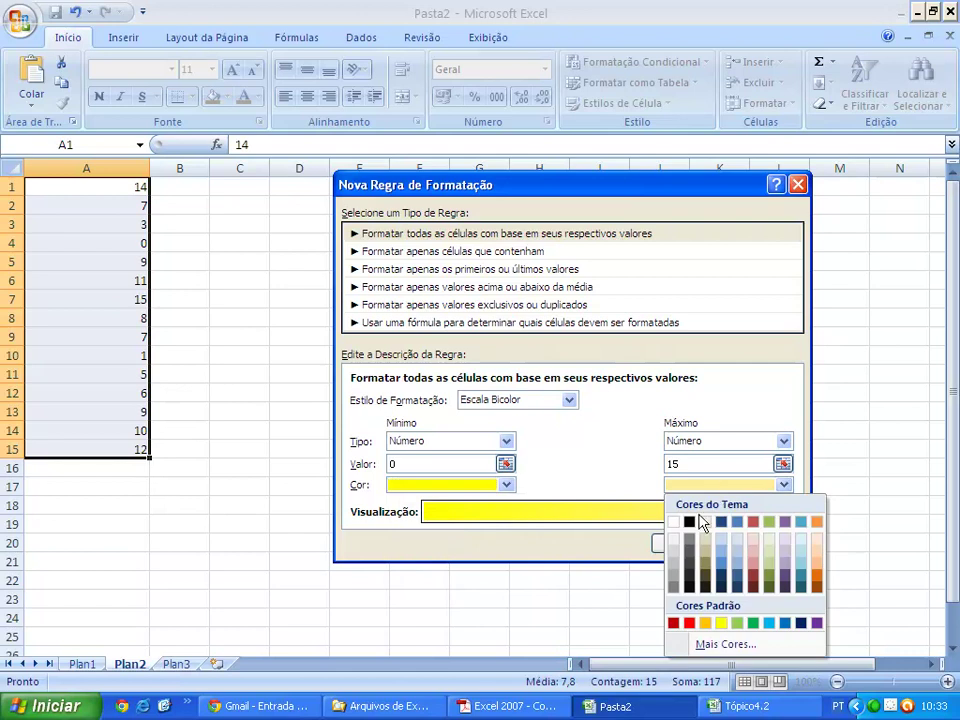
{"action": "left_click", "coordinate": [673, 521]}
{"action": "left_click", "coordinate": [669, 545]}
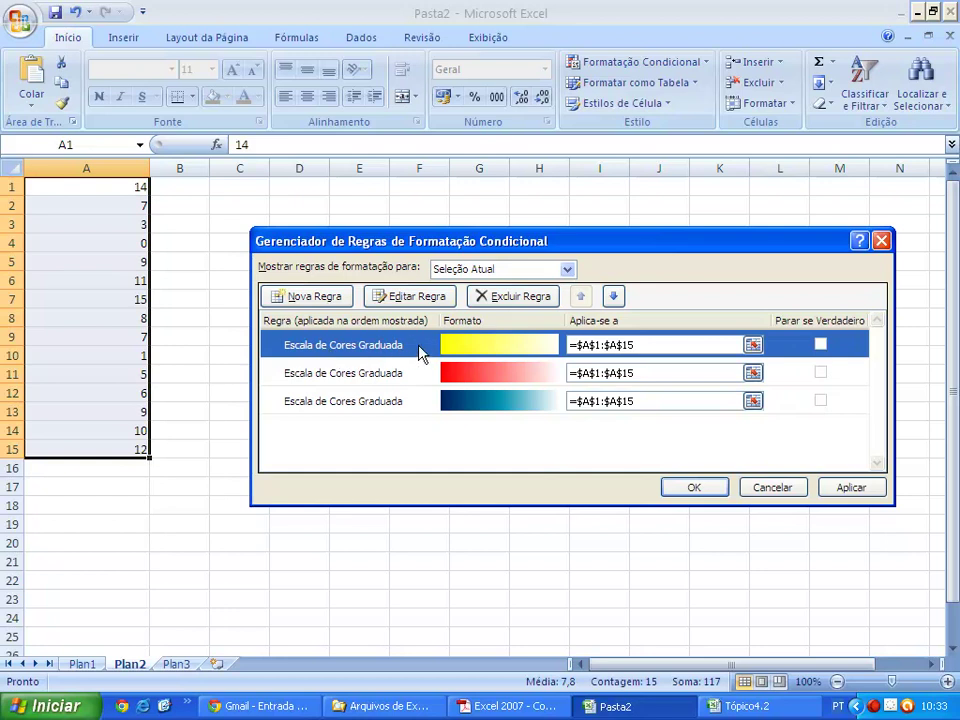
{"action": "left_click", "coordinate": [706, 488]}
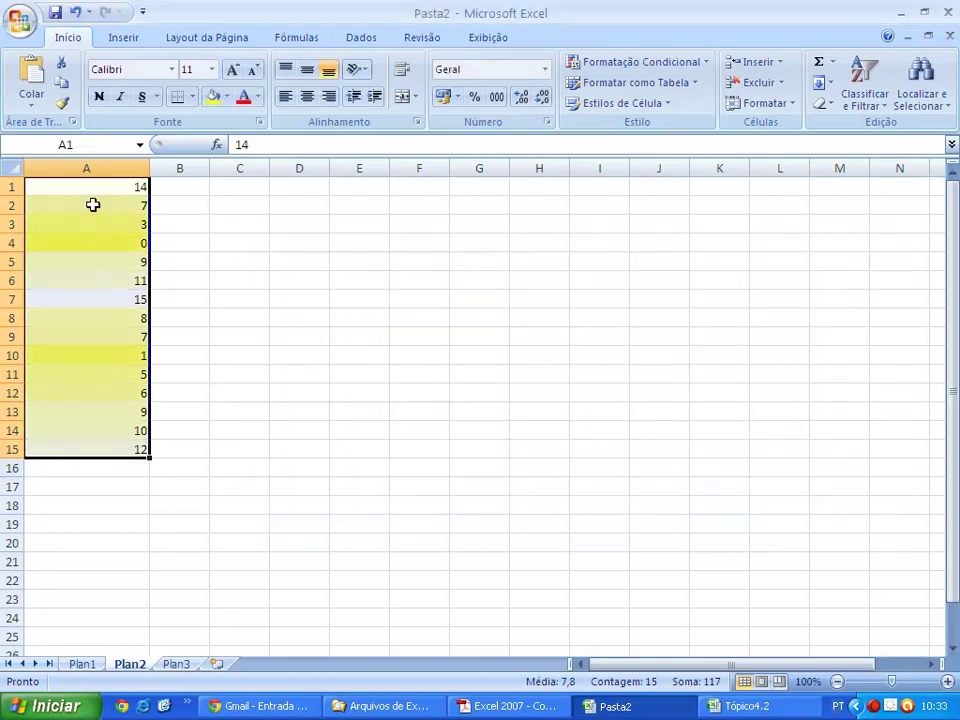
{"action": "left_click", "coordinate": [630, 64]}
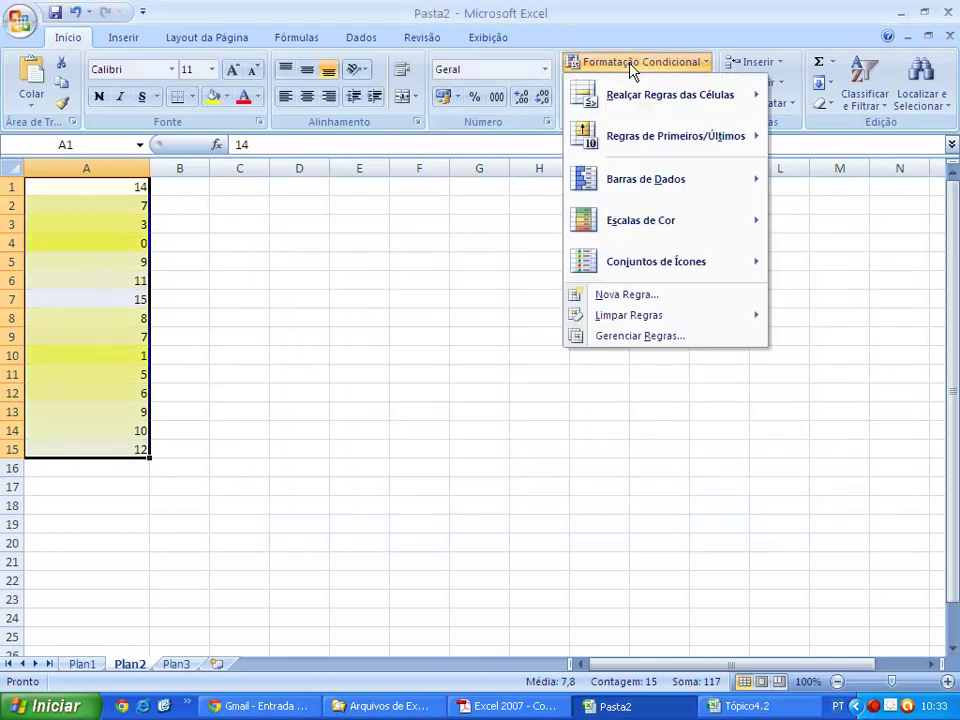
{"action": "left_click", "coordinate": [640, 336]}
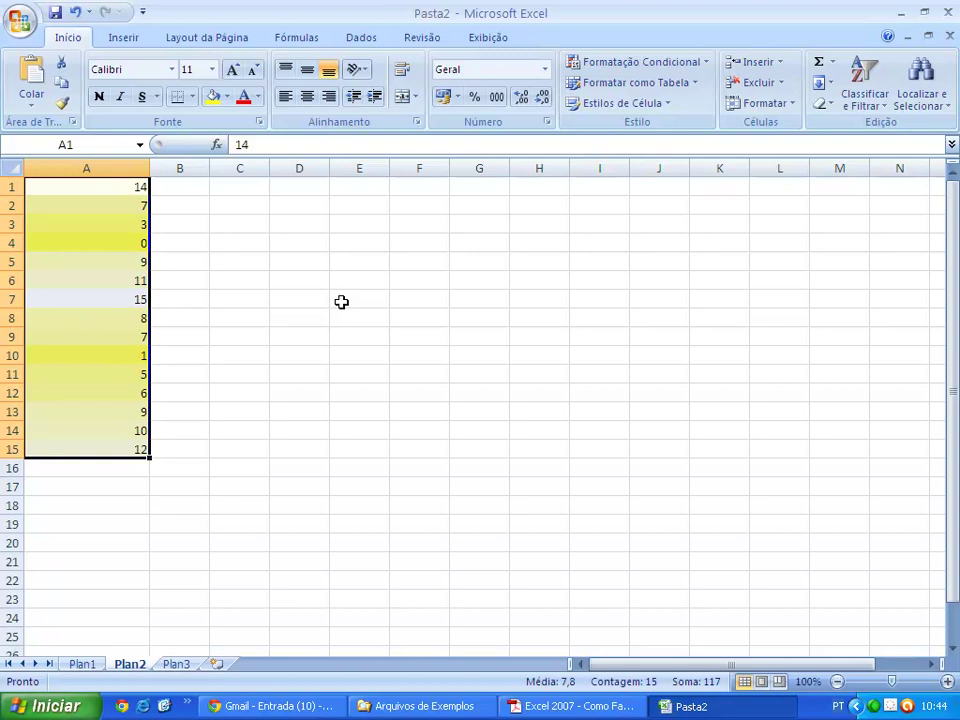
Step: Open the VBA editor with Alt+F11 and indent a blank line in EstaPasta_de_trabalho's Workbook_Open
{"action": "key", "text": "alt"}
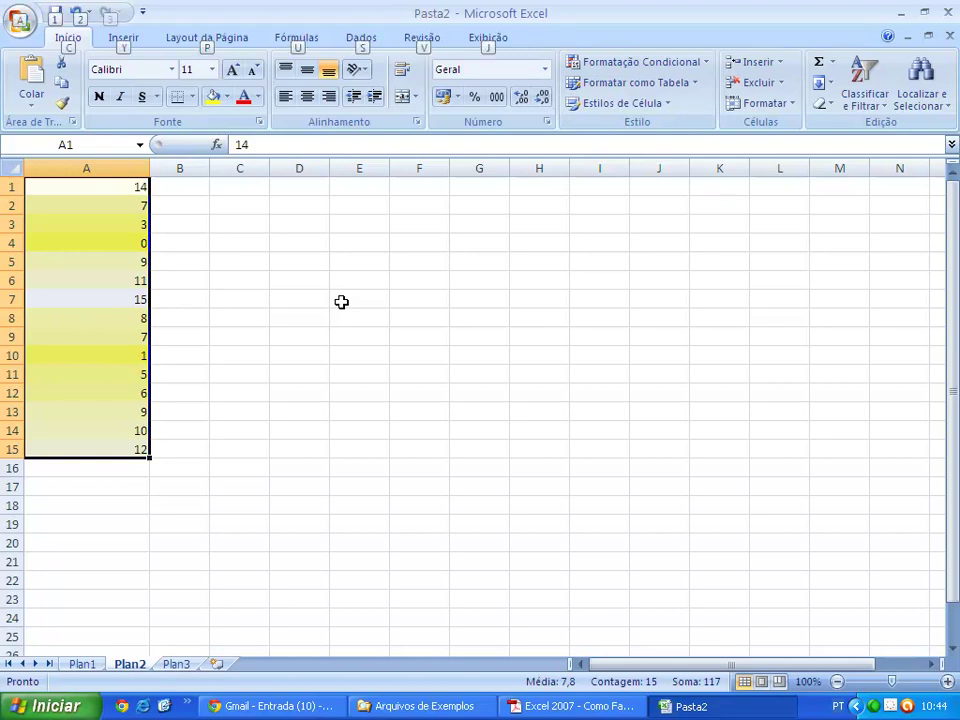
{"action": "key", "text": "alt+F11"}
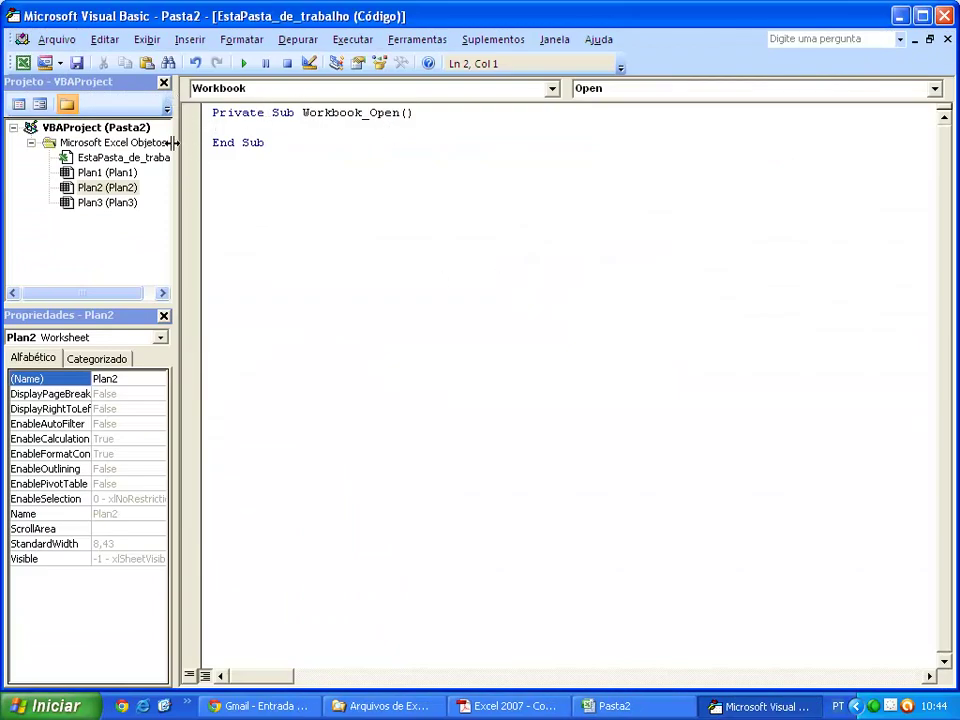
{"action": "left_click", "coordinate": [125, 157]}
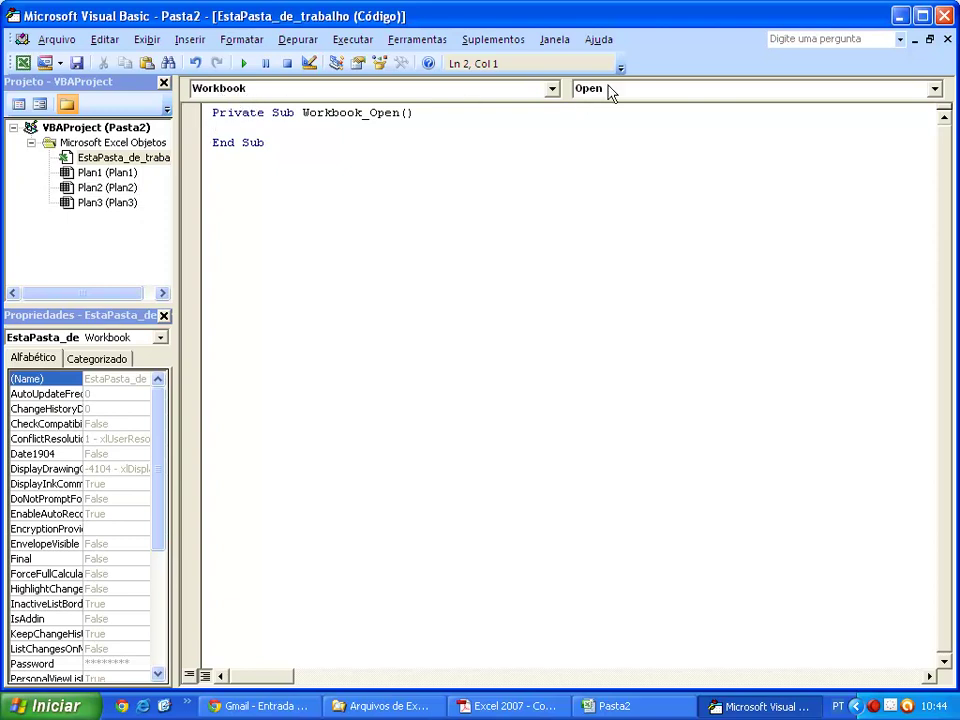
{"action": "double_click", "coordinate": [96, 163]}
{"action": "key", "text": "Tab"}
Step: Return to Excel and look over the Plan1 and Plan2 sheets
{"action": "left_click", "coordinate": [615, 706]}
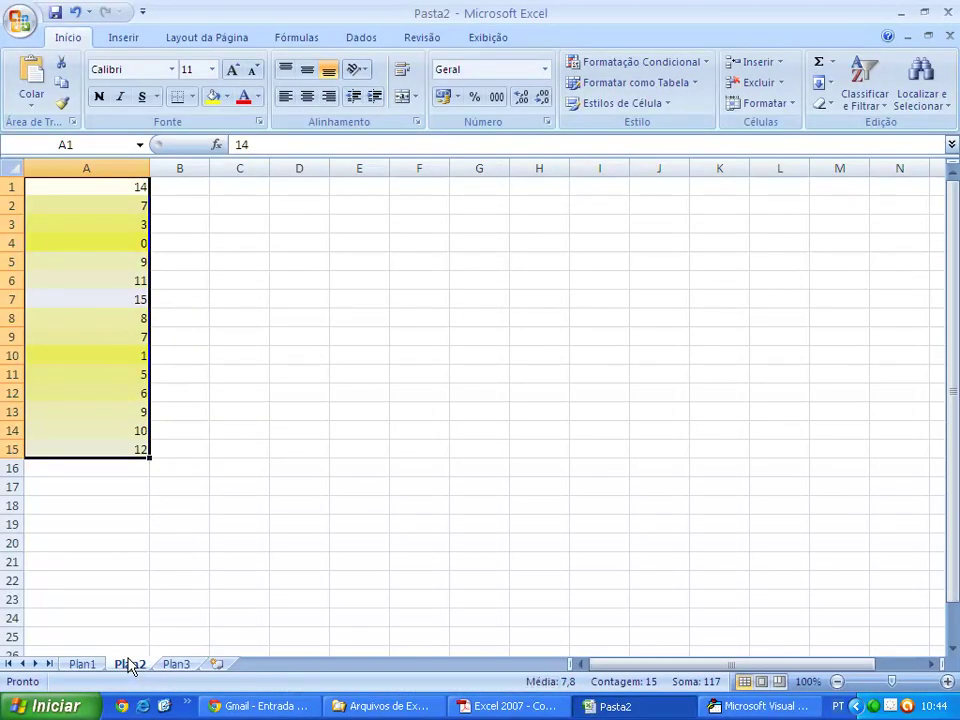
{"action": "left_click", "coordinate": [83, 665]}
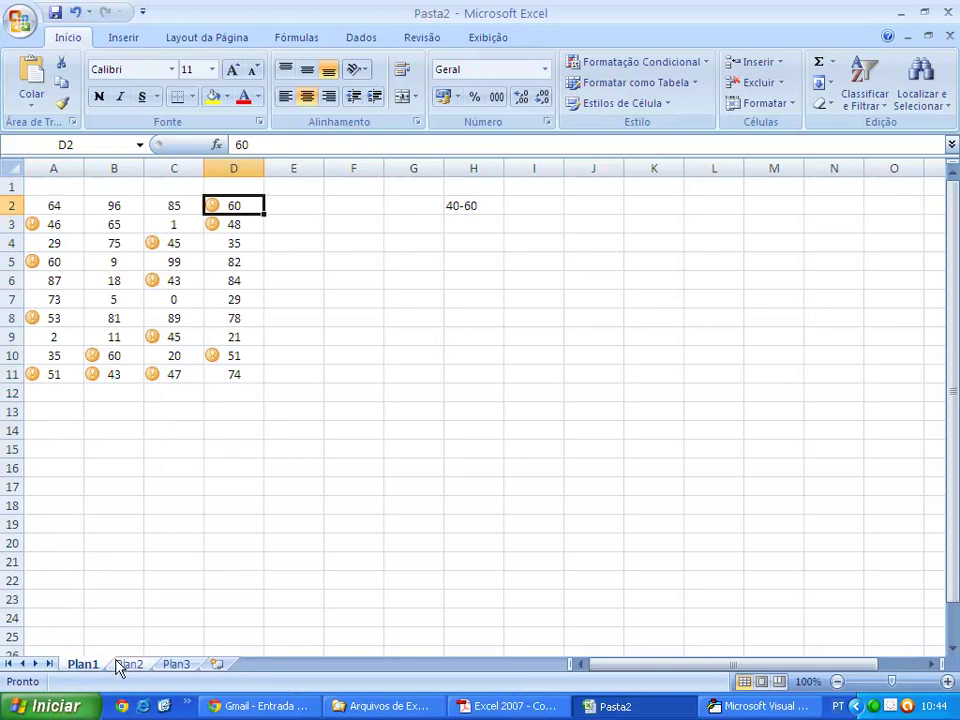
{"action": "left_click", "coordinate": [127, 665]}
Step: Complete the Workbook_Open line Plan2.Range("A1:A15").Select in the VBA editor
{"action": "left_click", "coordinate": [755, 706]}
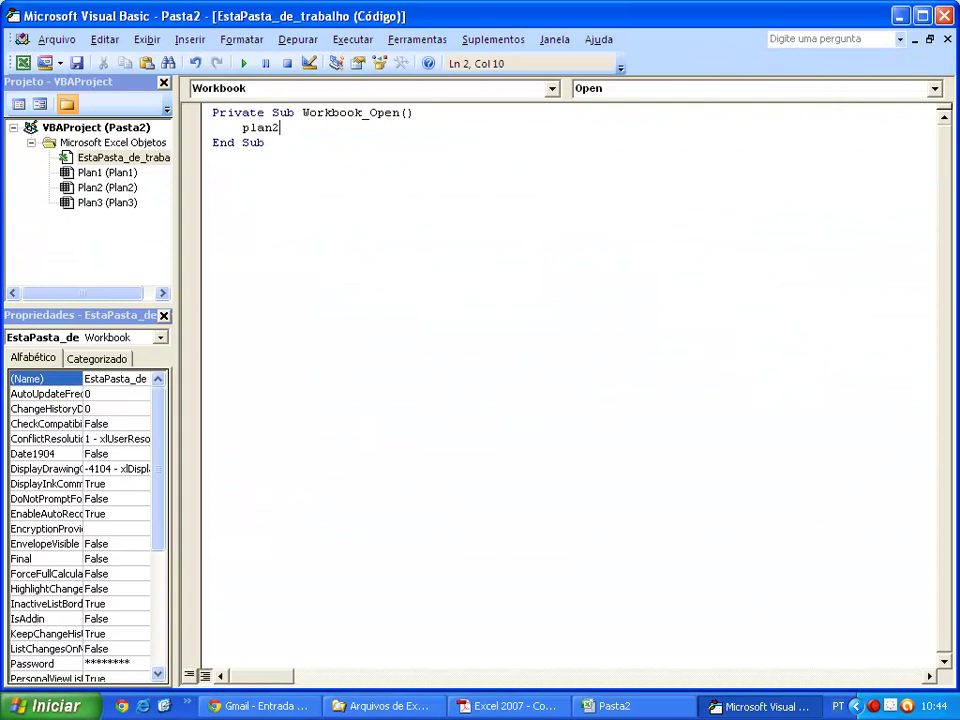
{"action": "type", "text": ".ra"}
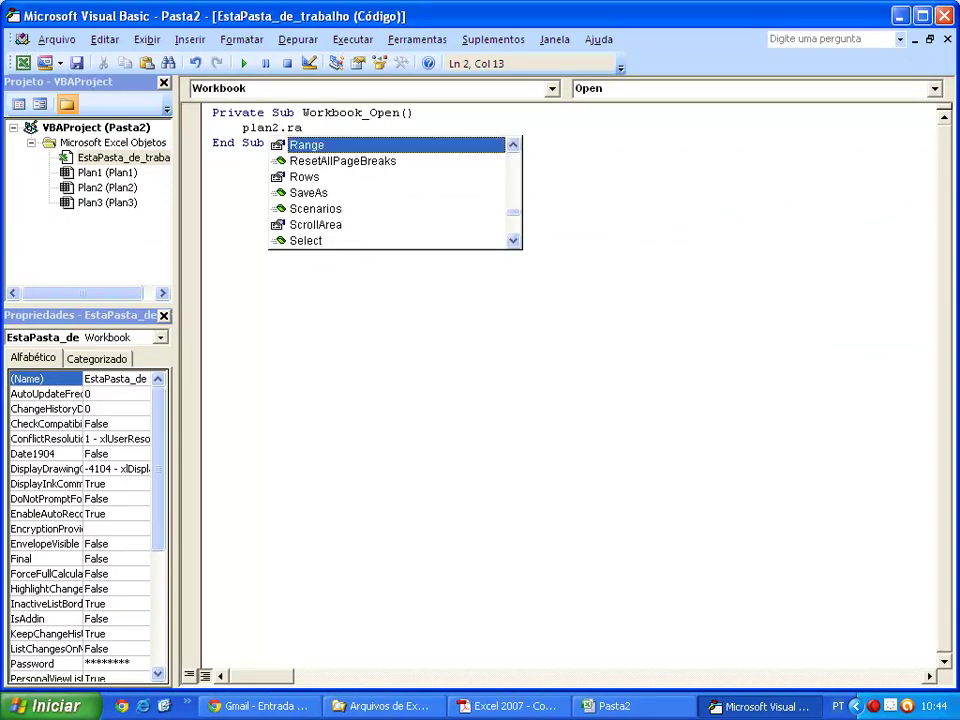
{"action": "key", "text": "BackSpace"}
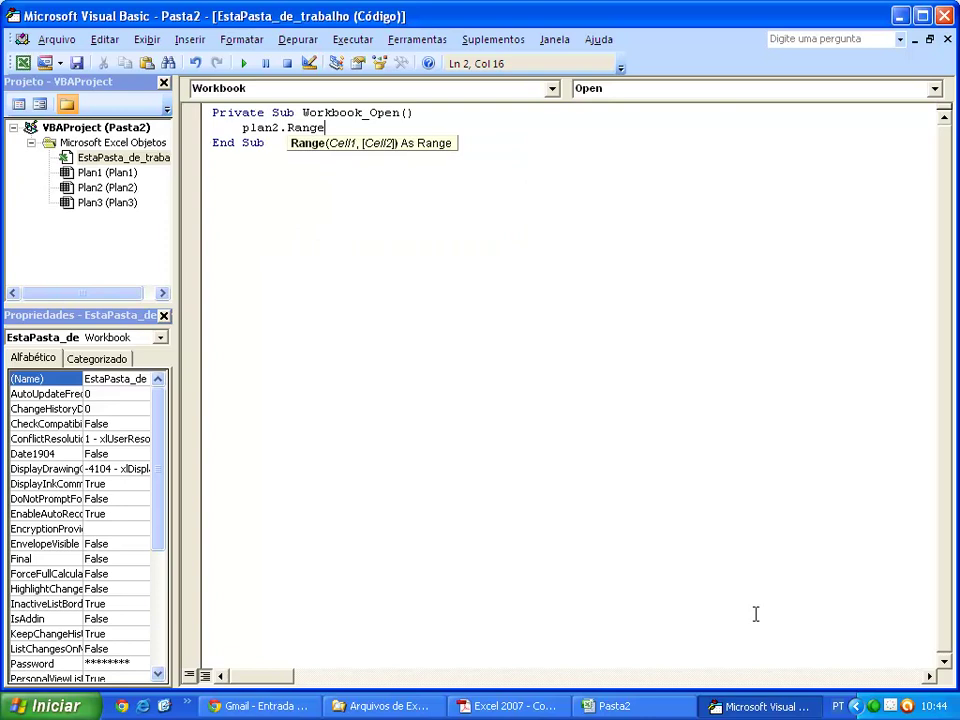
{"action": "type", "text": "("}
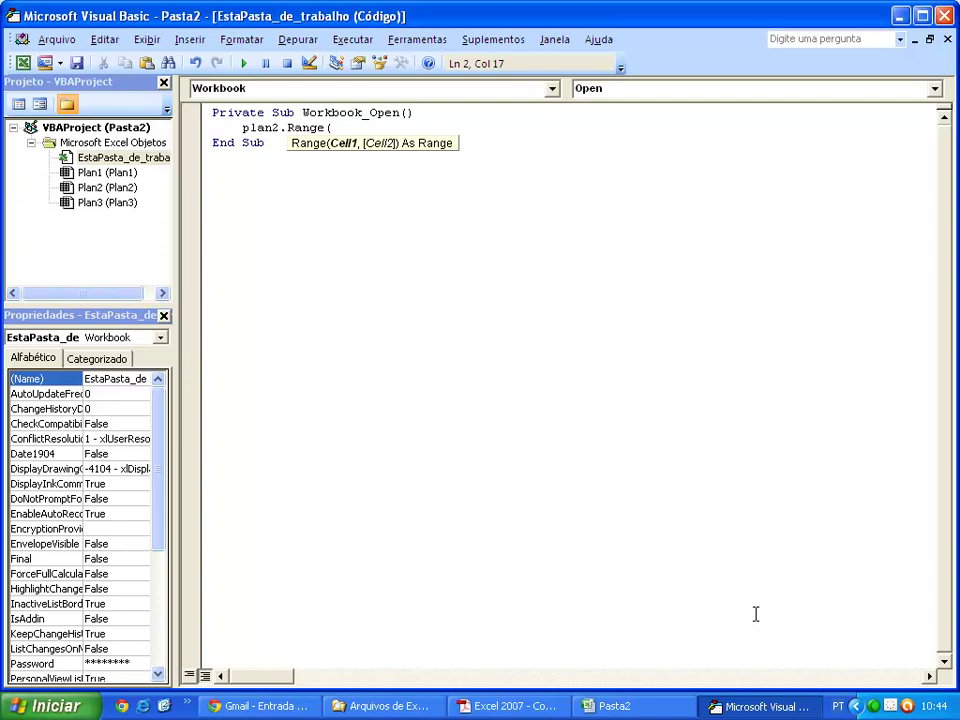
{"action": "left_click", "coordinate": [620, 706]}
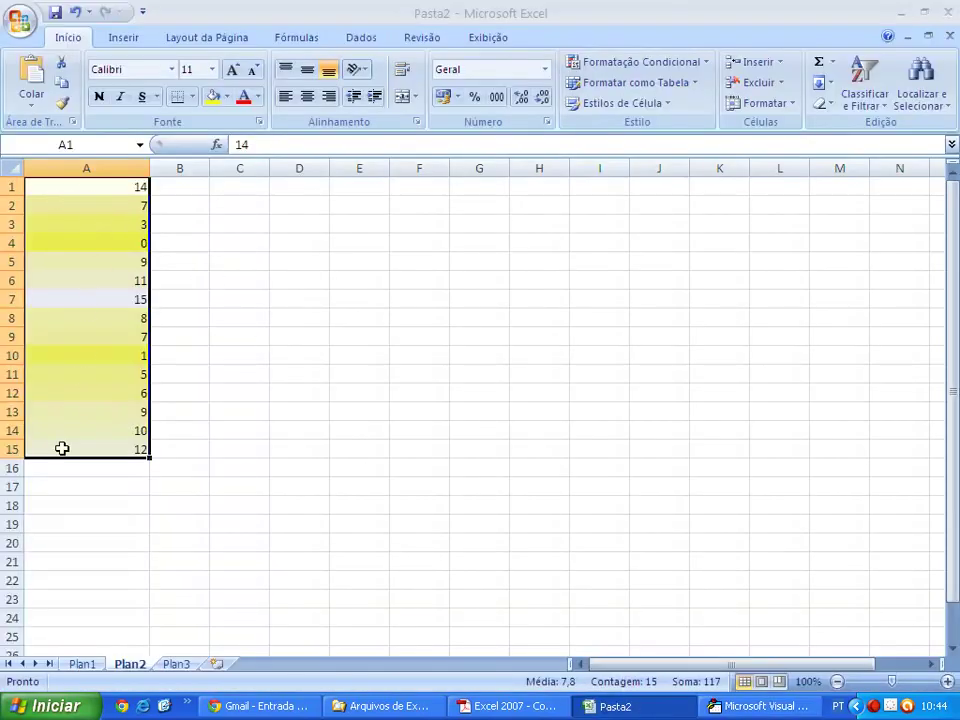
{"action": "left_click", "coordinate": [765, 712]}
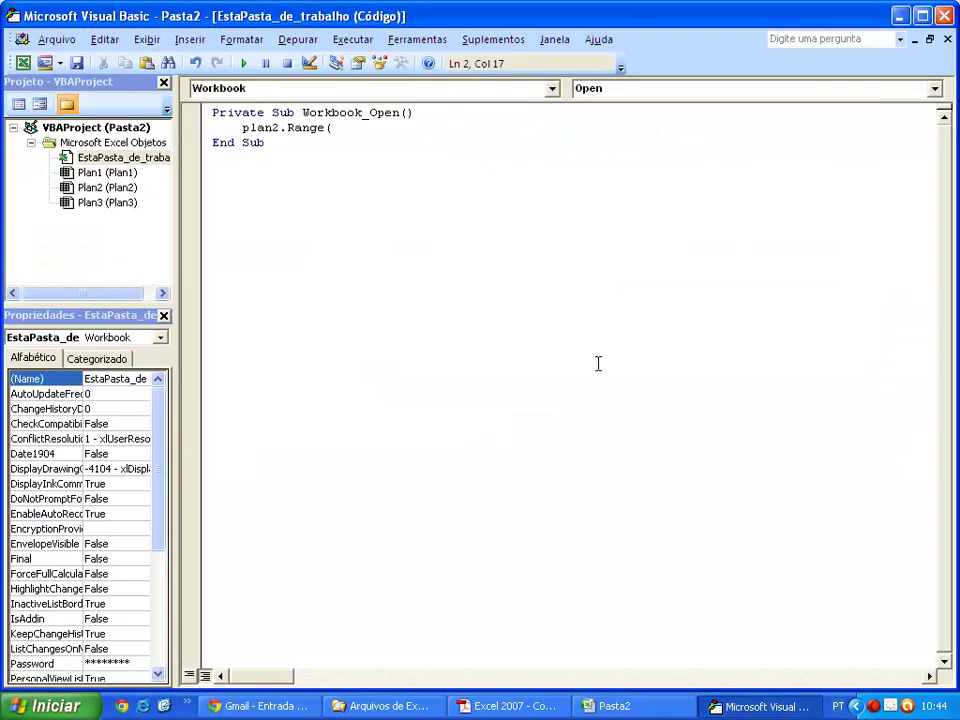
{"action": "type", "text": "\"A1:A"}
{"action": "type", "text": "15"}
{"action": "type", "text": "."}
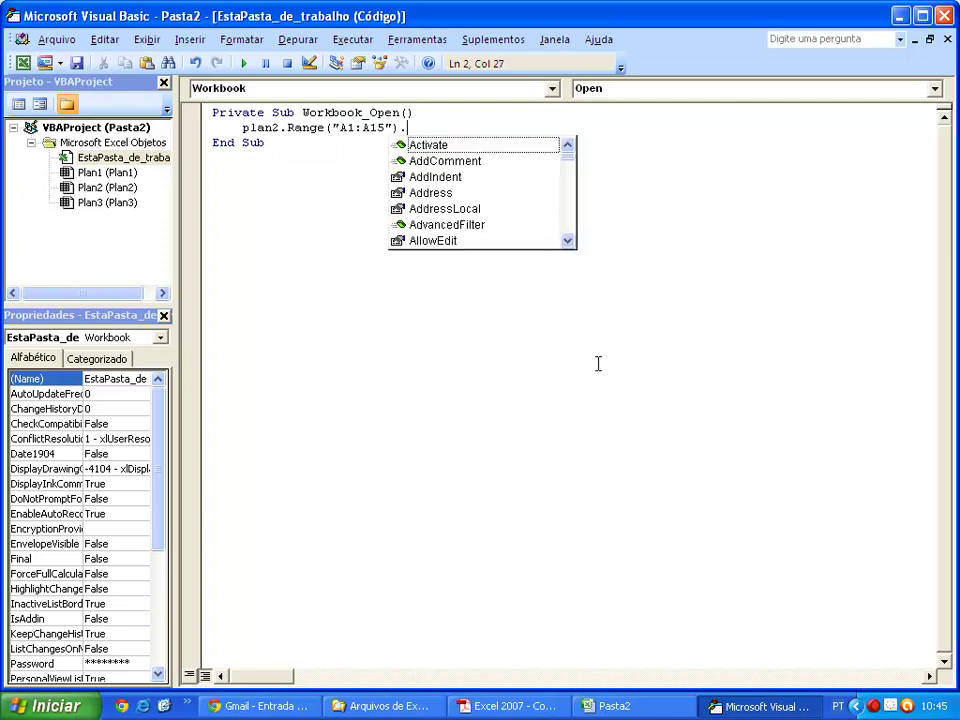
{"action": "type", "text": "sel"}
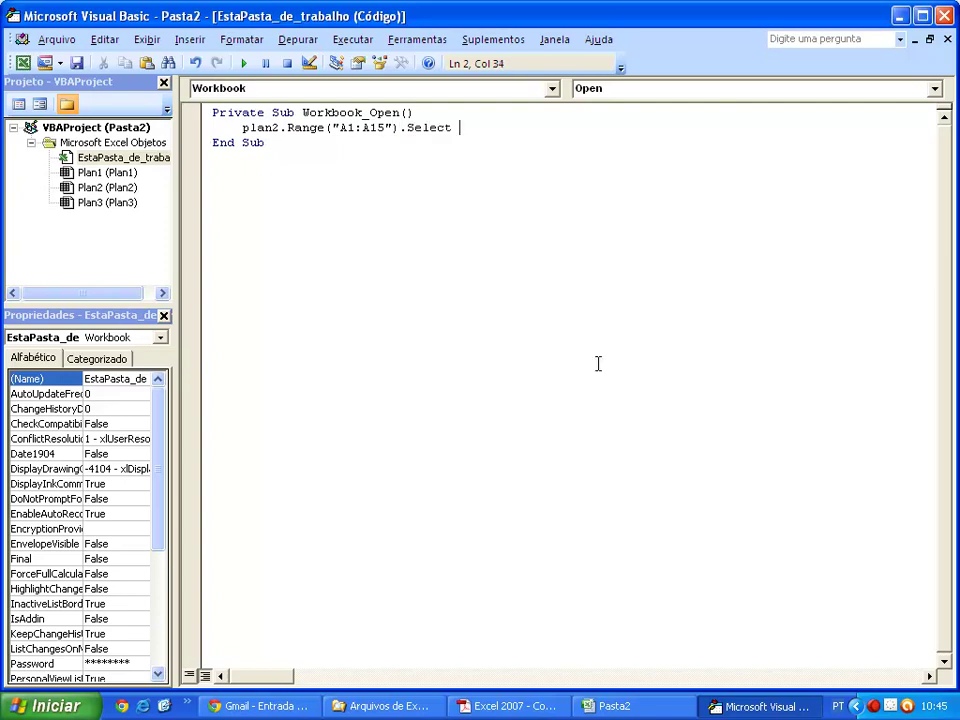
Step: Start a 'Selection' line below it, leaving a blank line before End Sub
{"action": "key", "text": "Return"}
{"action": "type", "text": "selection."}
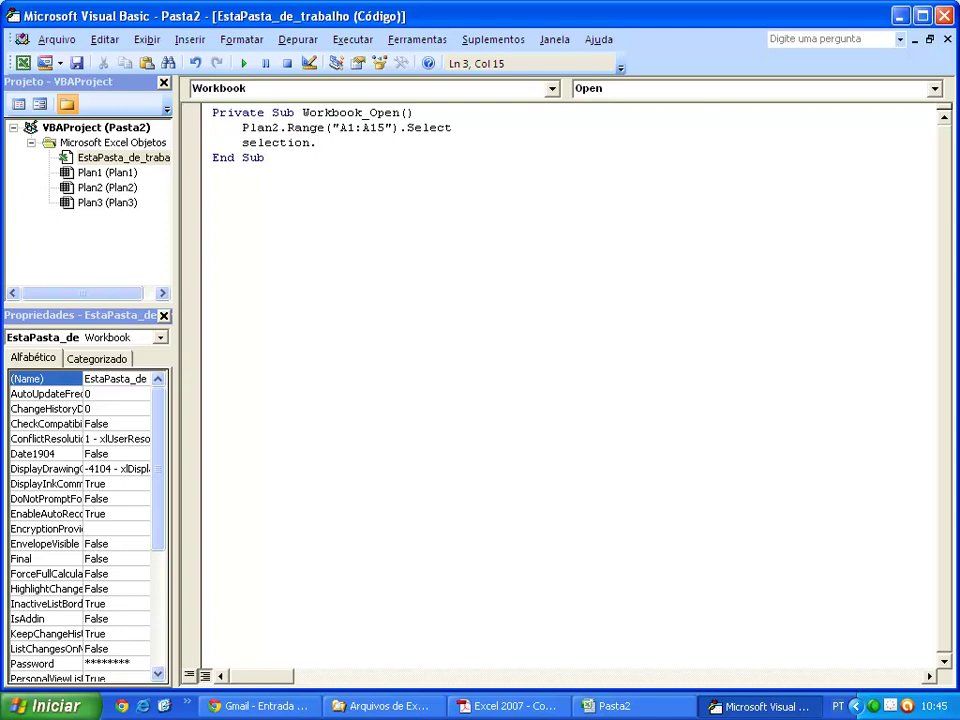
{"action": "key", "text": "Return"}
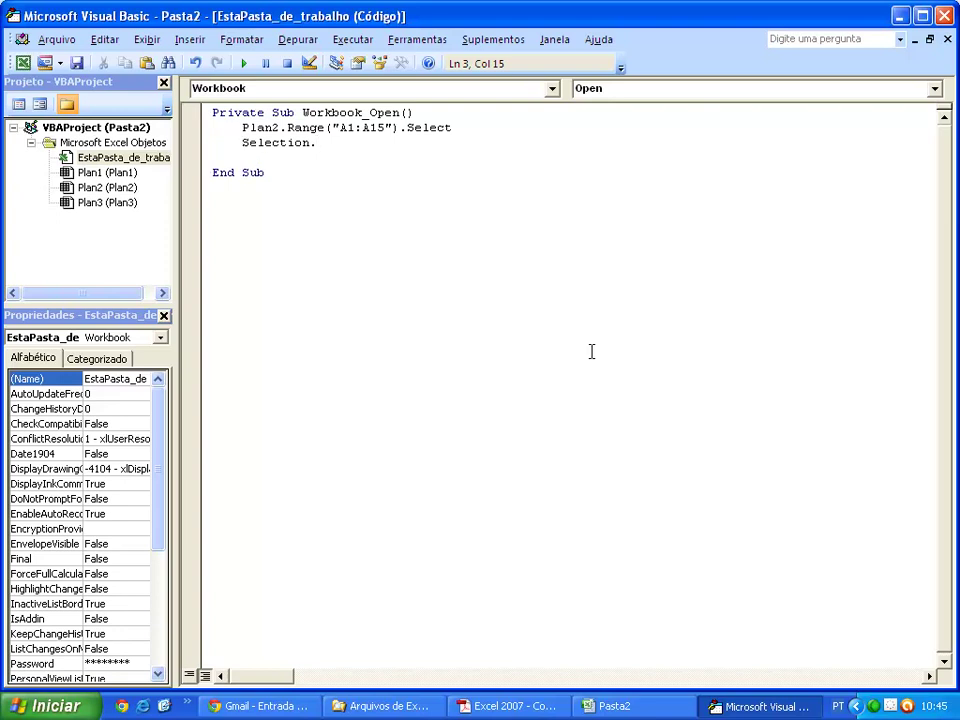
Step: Write Selection.FormatConditions(1).Formula = "=se(A1>=11;verdadeiro;falso)" on line 3
{"action": "type", "text": "Fom"}
{"action": "key", "text": "BackSpace"}
{"action": "key", "text": "BackSpace"}
{"action": "type", "text": "rmat"}
{"action": "type", "text": "ondic"}
{"action": "type", "text": "tion"}
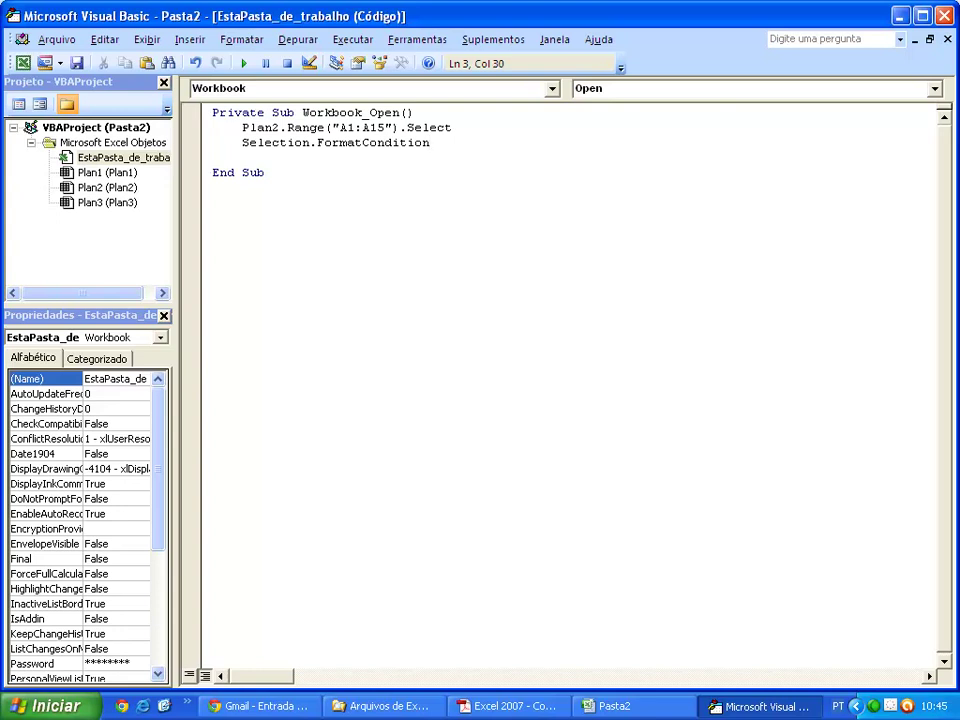
{"action": "type", "text": "s"}
{"action": "type", "text": "Formular"}
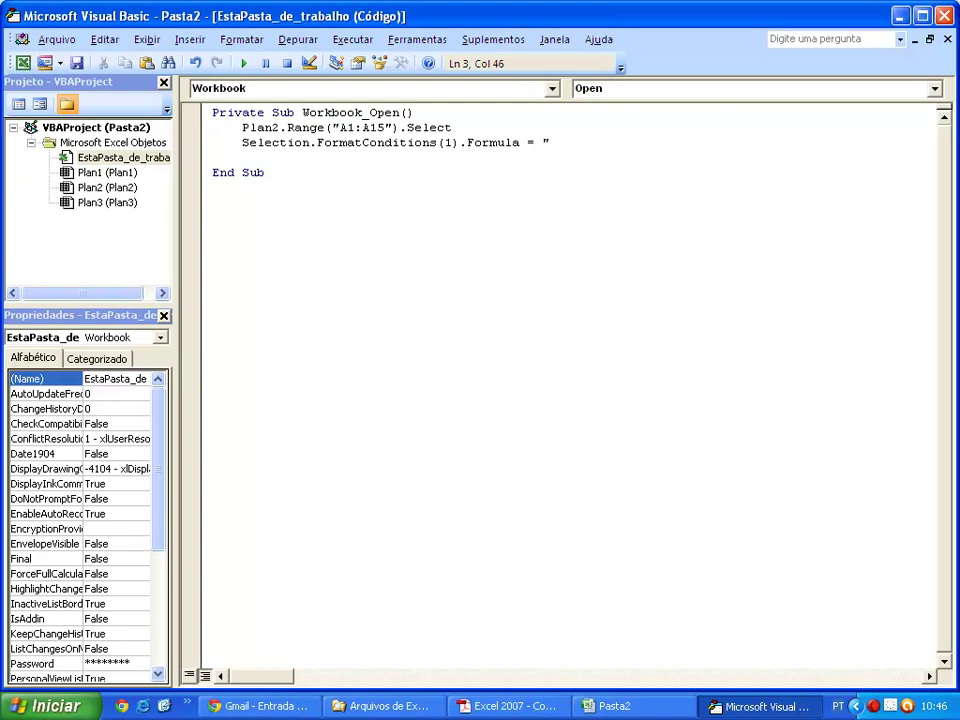
{"action": "type", "text": "e"}
{"action": "type", "text": "("}
{"action": "type", "text": "erdadeiro"}
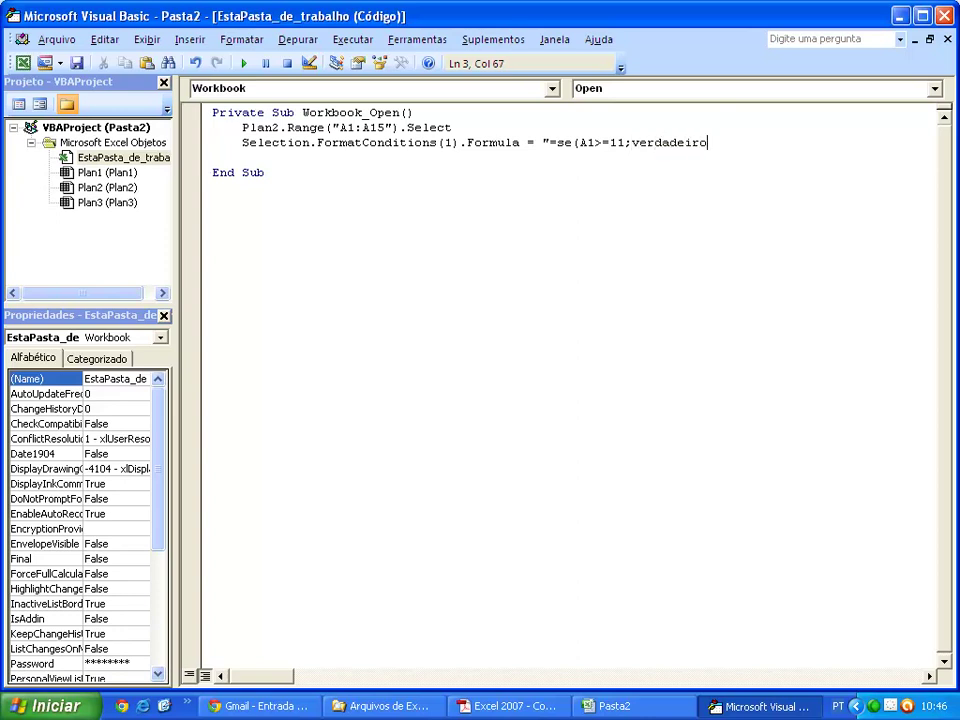
{"action": "type", "text": ";fals"}
Step: Duplicate the formula statement onto line 4, changing it to FormatConditions(2) with threshold 6
{"action": "key", "text": "ctrl+shift+Left"}
{"action": "key", "text": "ctrl+shift+Left"}
{"action": "key", "text": "ctrl+shift+Left"}
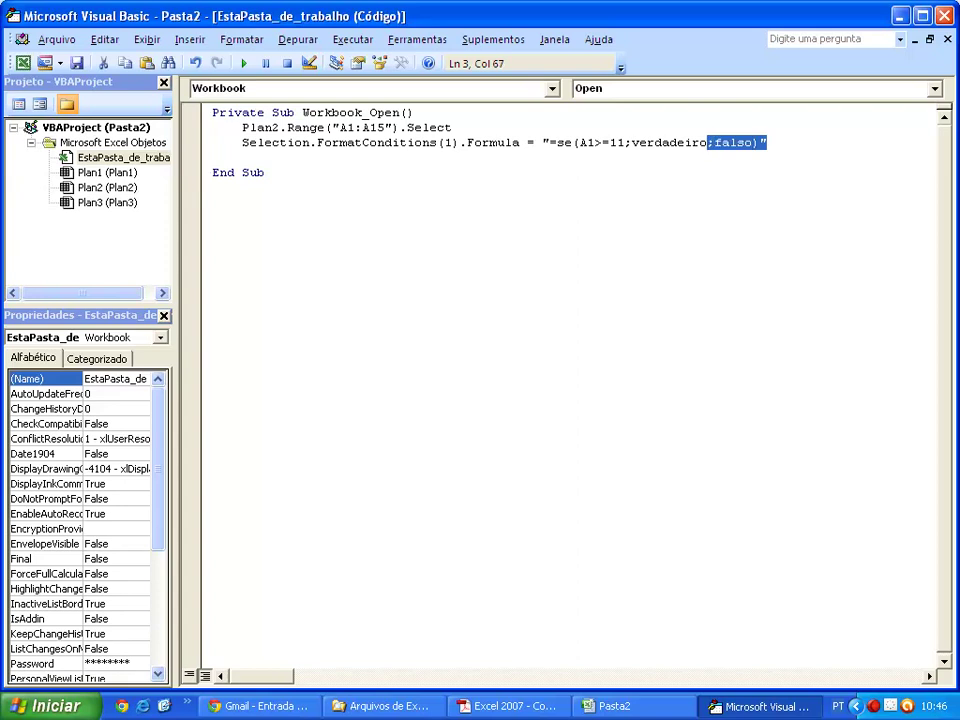
{"action": "key", "text": "ctrl+shift+Left"}
{"action": "key", "text": "ctrl+shift+Left"}
{"action": "key", "text": "ctrl+shift+Left"}
{"action": "key", "text": "ctrl+shift+Left"}
{"action": "key", "text": "ctrl+shift+Left"}
{"action": "key", "text": "ctrl+shift+Left"}
{"action": "key", "text": "ctrl+shift+Left"}
{"action": "key", "text": "ctrl+shift+Left"}
{"action": "key", "text": "ctrl+shift+Left"}
{"action": "key", "text": "ctrl+shift+Left"}
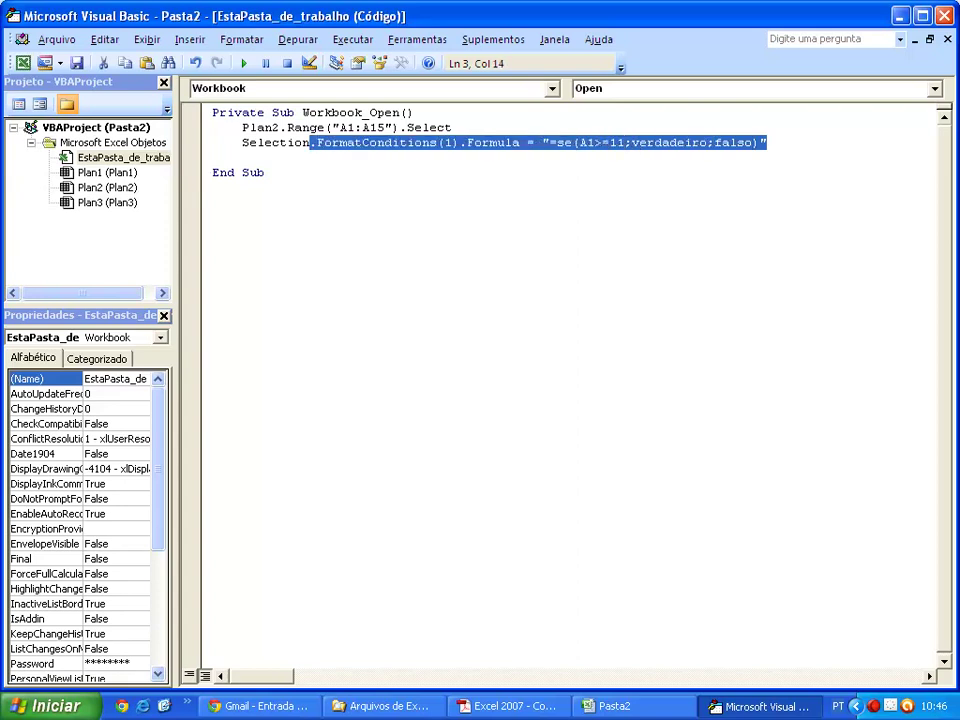
{"action": "key", "text": "ctrl+shift+Left"}
{"action": "key", "text": "ctrl+c"}
{"action": "key", "text": "Down"}
{"action": "key", "text": "ctrl+v"}
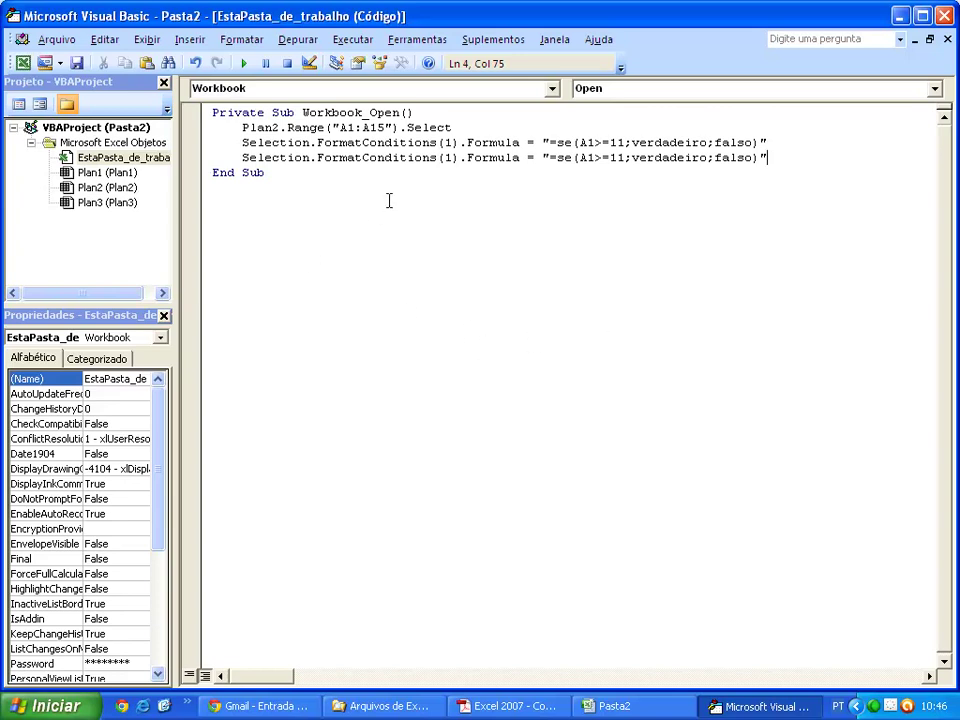
{"action": "left_click", "coordinate": [452, 157]}
{"action": "key", "text": "BackSpace"}
{"action": "type", "text": "2"}
{"action": "key", "text": "Right"}
{"action": "key", "text": "Right"}
{"action": "key", "text": "Right"}
{"action": "key", "text": "Right"}
{"action": "key", "text": "Right"}
{"action": "key", "text": "Right"}
{"action": "key", "text": "Delete"}
{"action": "key", "text": "Delete"}
{"action": "type", "text": "6"}
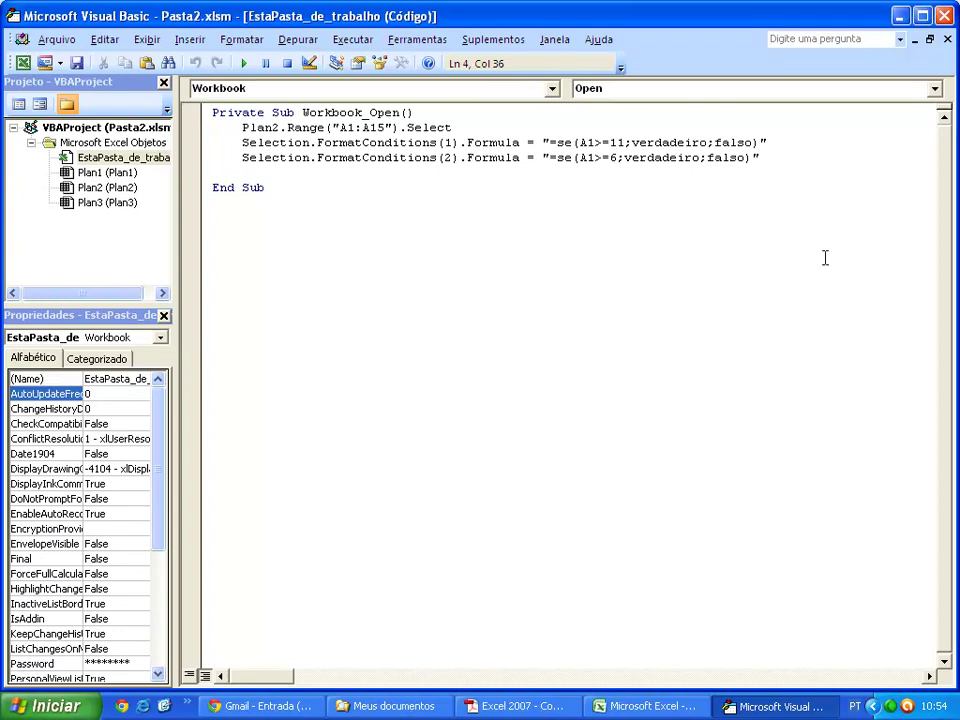
Step: Back in Excel, check the colour shading of cells A1–A14 on Plan2, then select A1:A15
{"action": "left_click", "coordinate": [652, 706]}
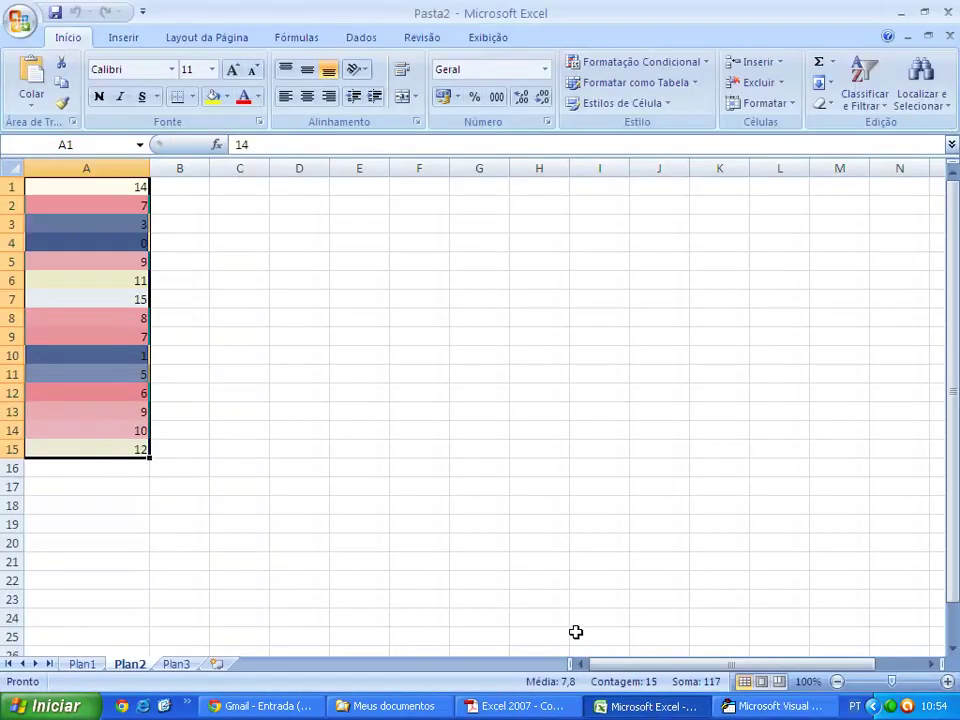
{"action": "left_click", "coordinate": [108, 192]}
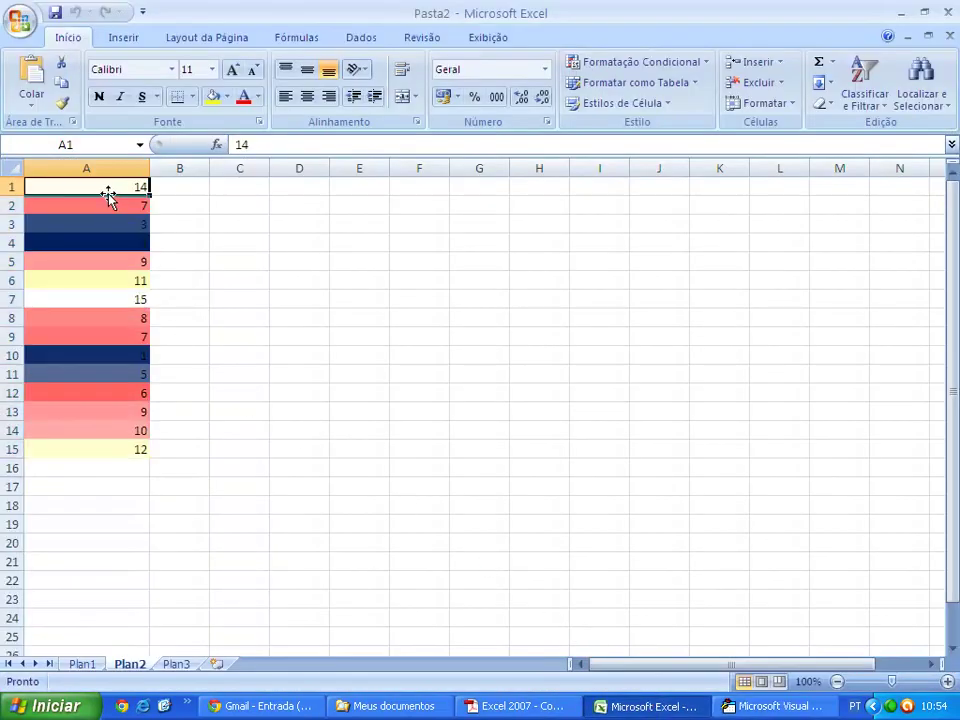
{"action": "left_click_drag", "start_coordinate": [104, 224], "coordinate": [105, 209]}
{"action": "left_click", "coordinate": [111, 192]}
{"action": "left_click", "coordinate": [111, 207]}
{"action": "left_click", "coordinate": [116, 256]}
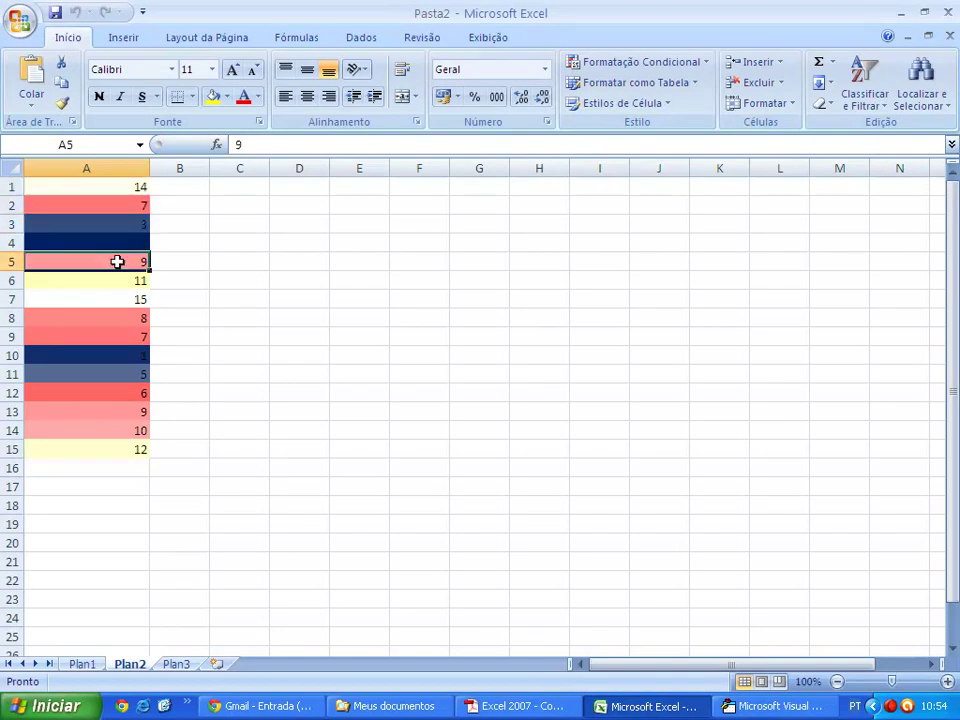
{"action": "left_click", "coordinate": [116, 281]}
{"action": "left_click", "coordinate": [110, 318]}
{"action": "left_click", "coordinate": [108, 340]}
{"action": "left_click", "coordinate": [105, 356]}
{"action": "left_click", "coordinate": [107, 430]}
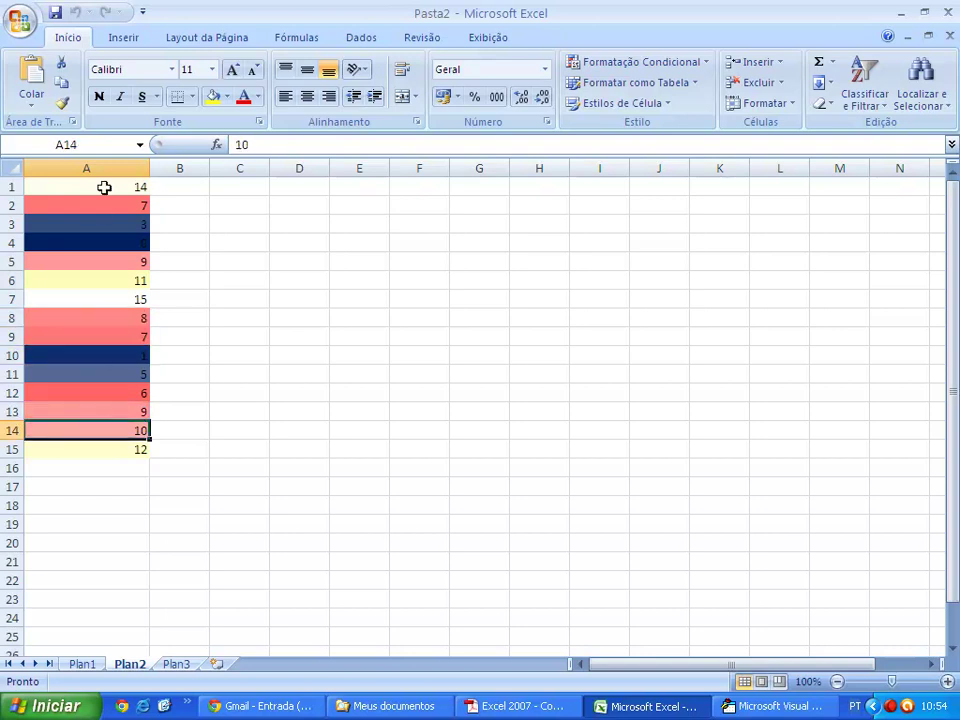
{"action": "left_click_drag", "start_coordinate": [104, 187], "coordinate": [92, 441]}
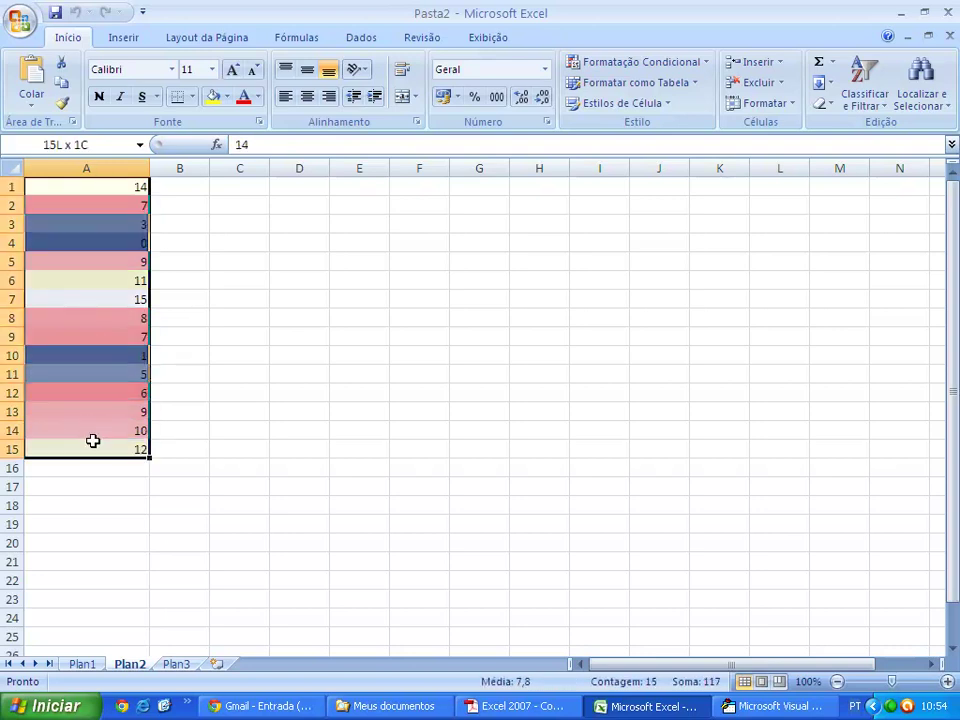
Step: In the rules manager, turn the yellow colour-scale rule into a dark blue data bar
{"action": "left_click", "coordinate": [615, 63]}
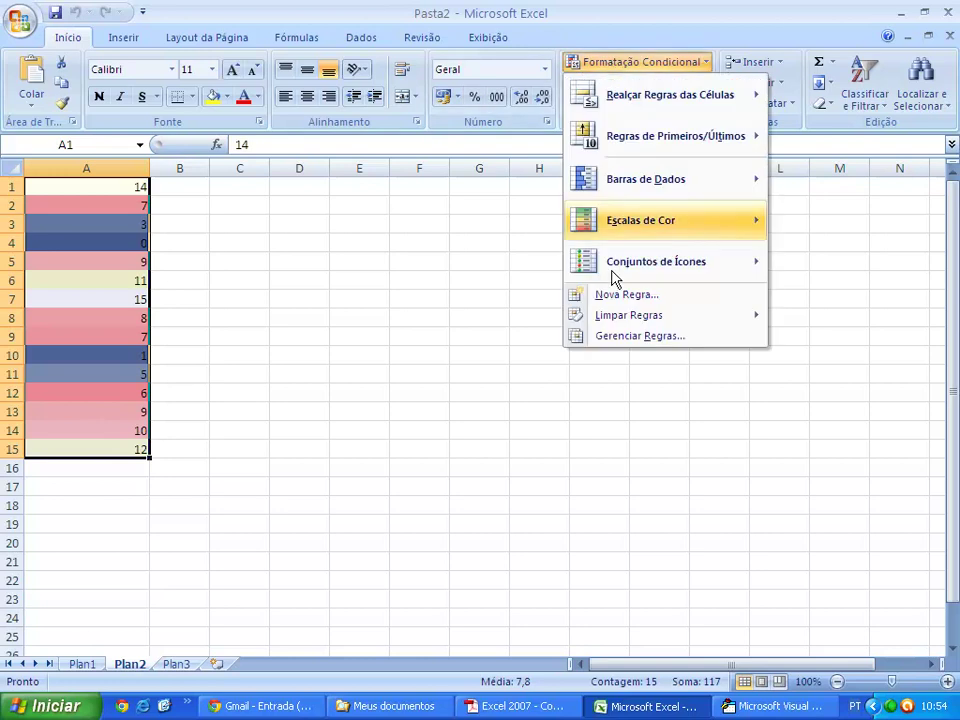
{"action": "left_click", "coordinate": [630, 336]}
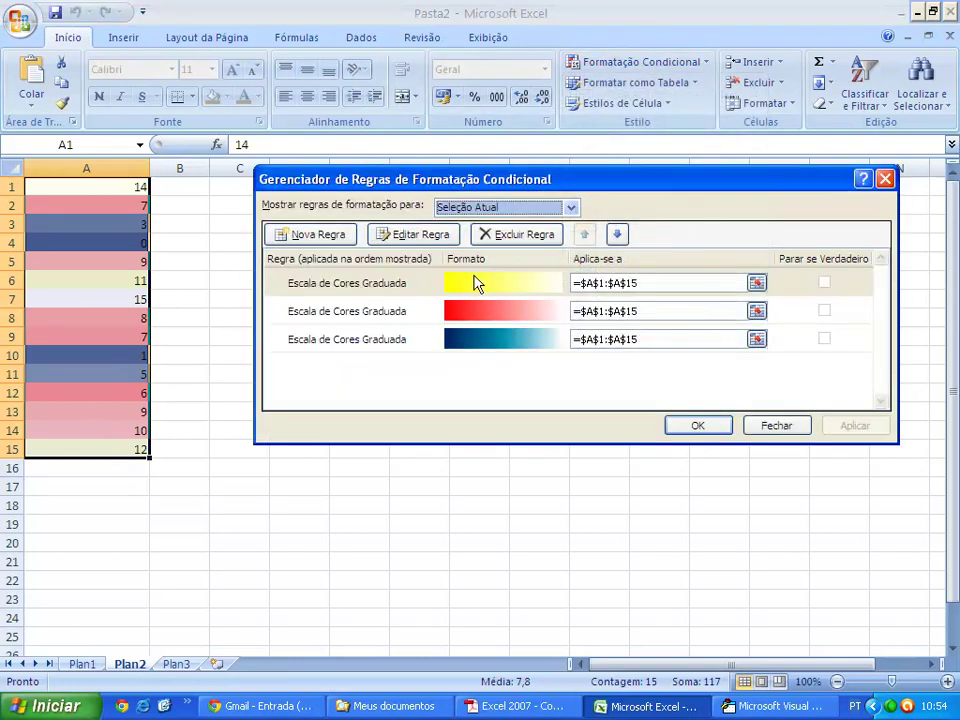
{"action": "double_click", "coordinate": [476, 284]}
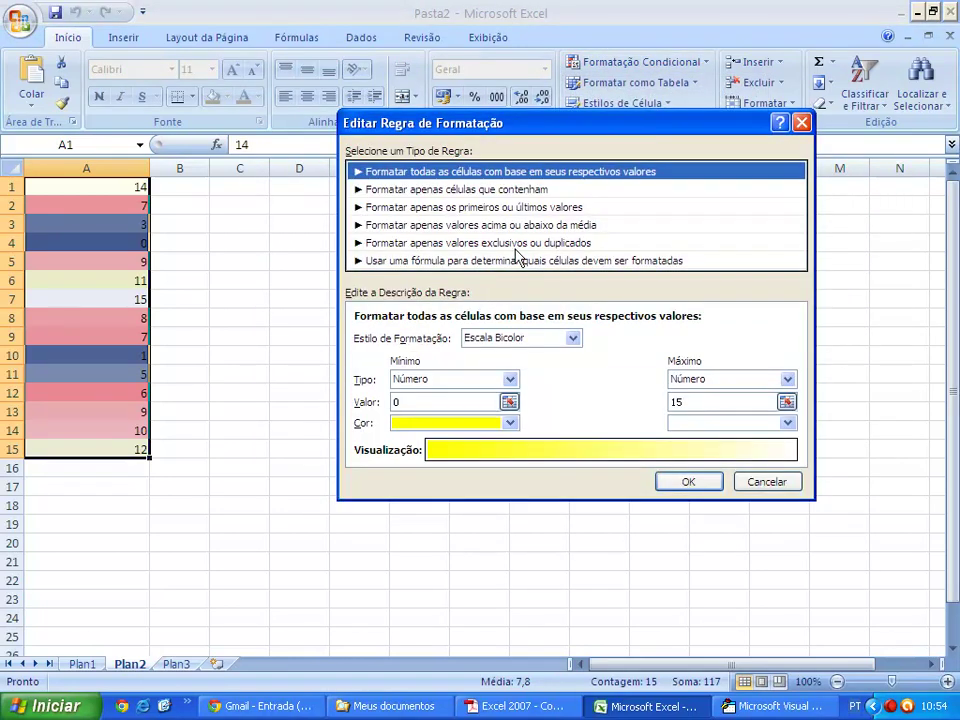
{"action": "left_click", "coordinate": [572, 339]}
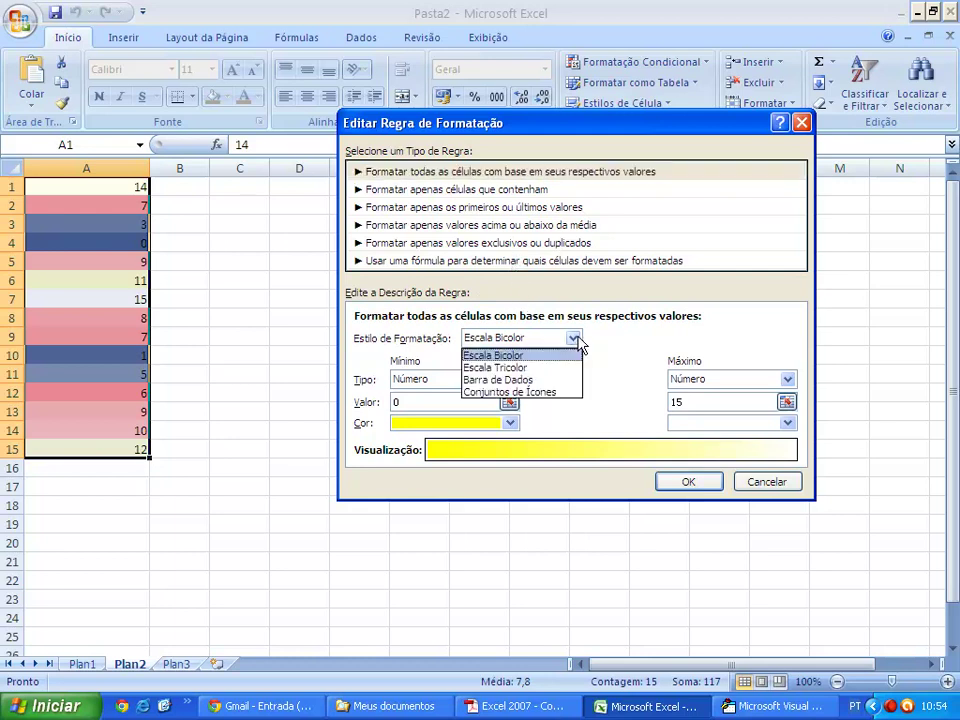
{"action": "left_click", "coordinate": [509, 380]}
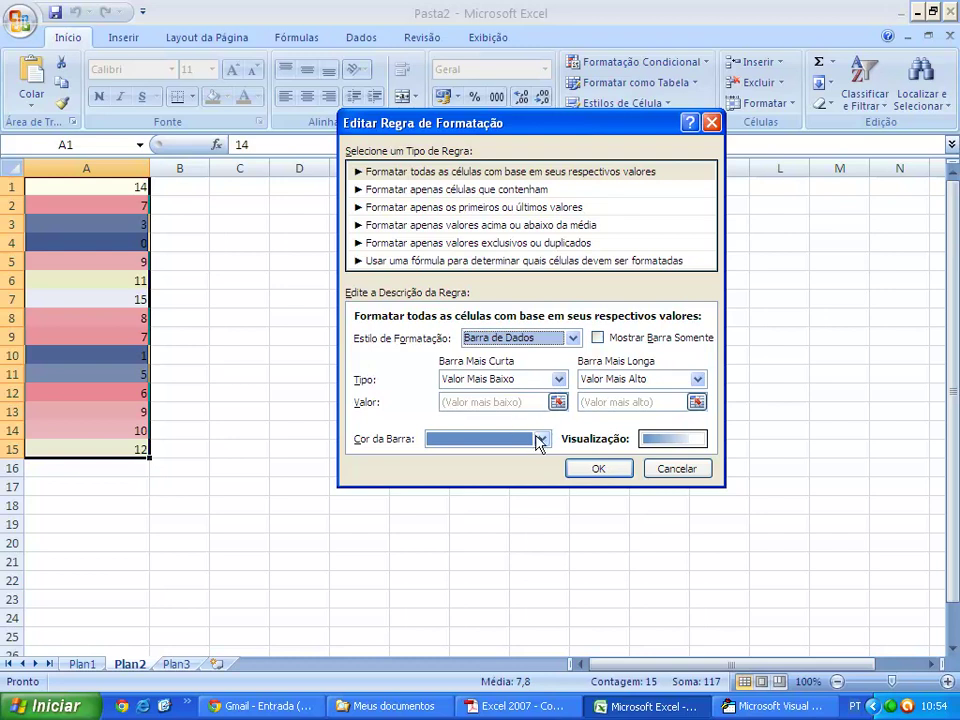
{"action": "left_click", "coordinate": [541, 439]}
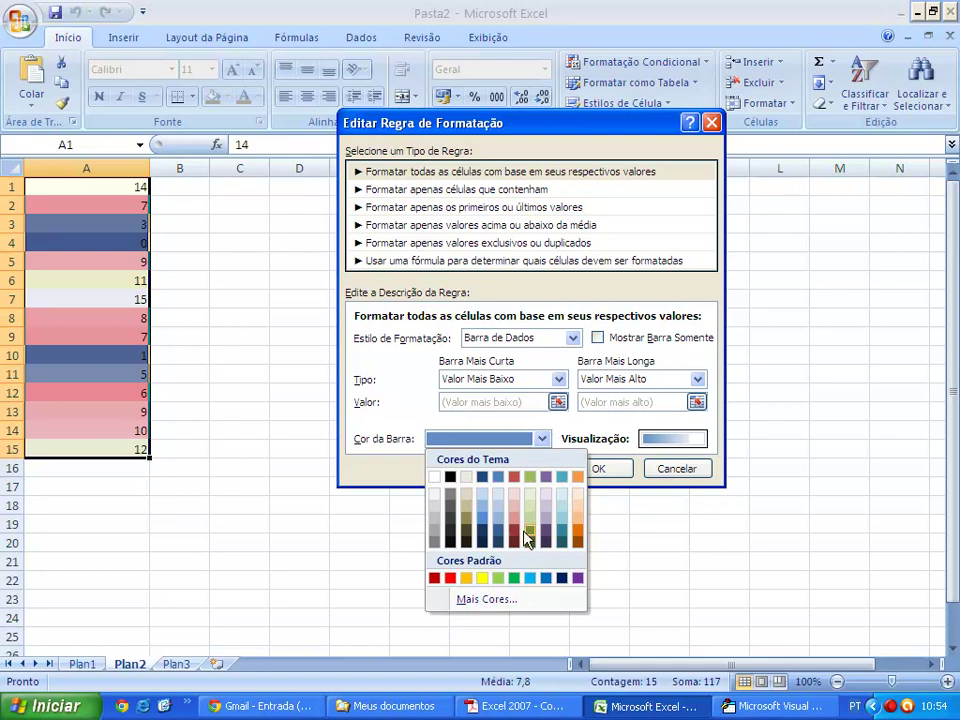
{"action": "left_click", "coordinate": [484, 476]}
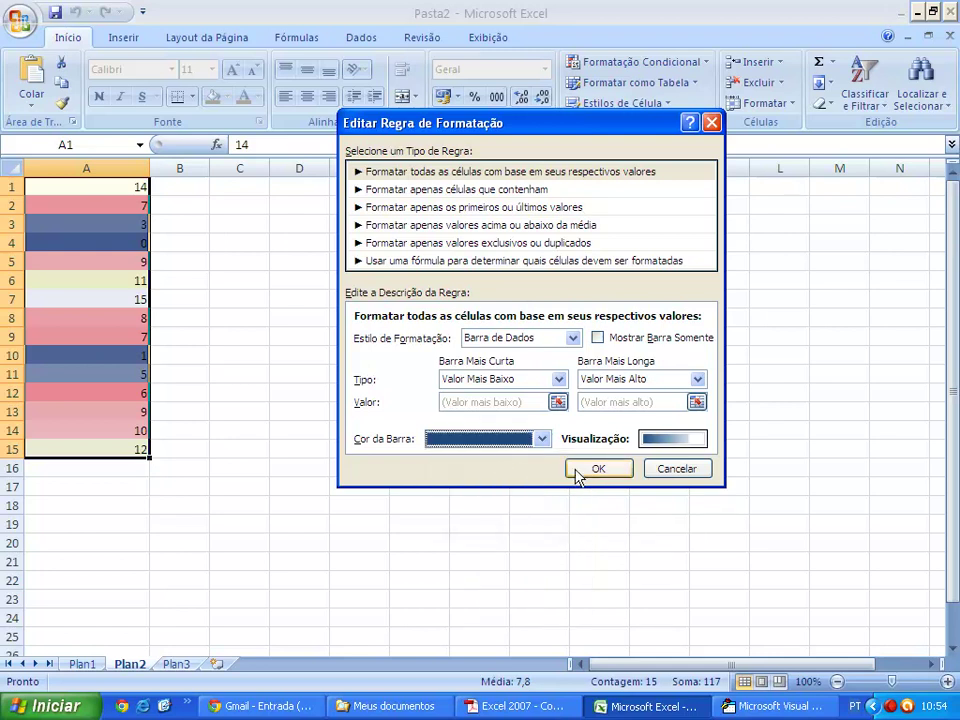
{"action": "left_click", "coordinate": [590, 470]}
Step: Open the red colour-scale rule, try the data bar style, then cancel without changes
{"action": "left_click", "coordinate": [540, 323]}
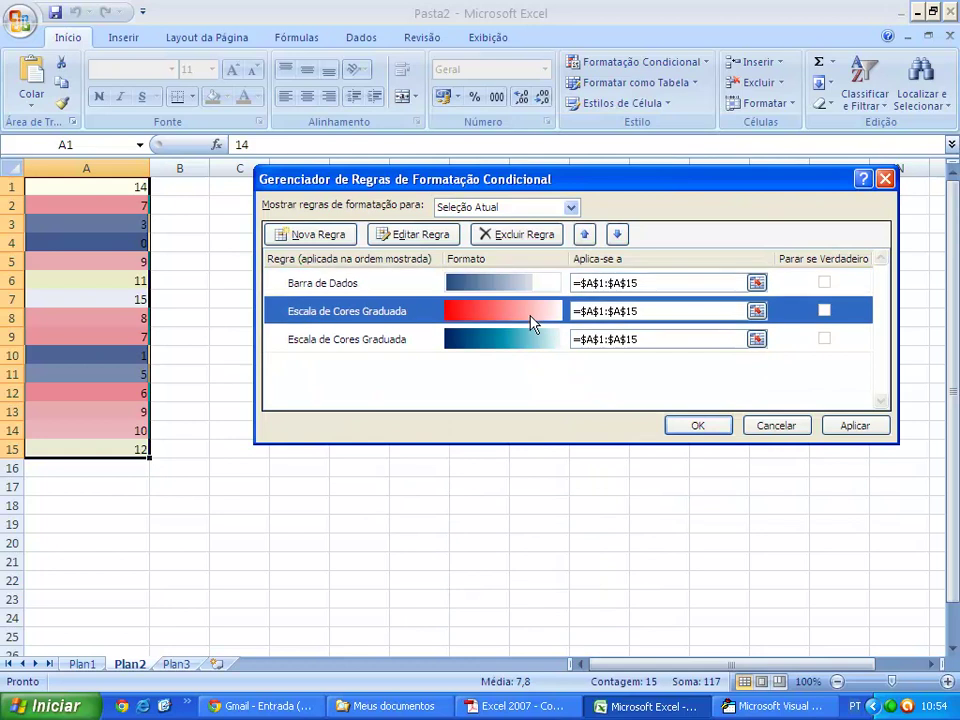
{"action": "left_click", "coordinate": [430, 235]}
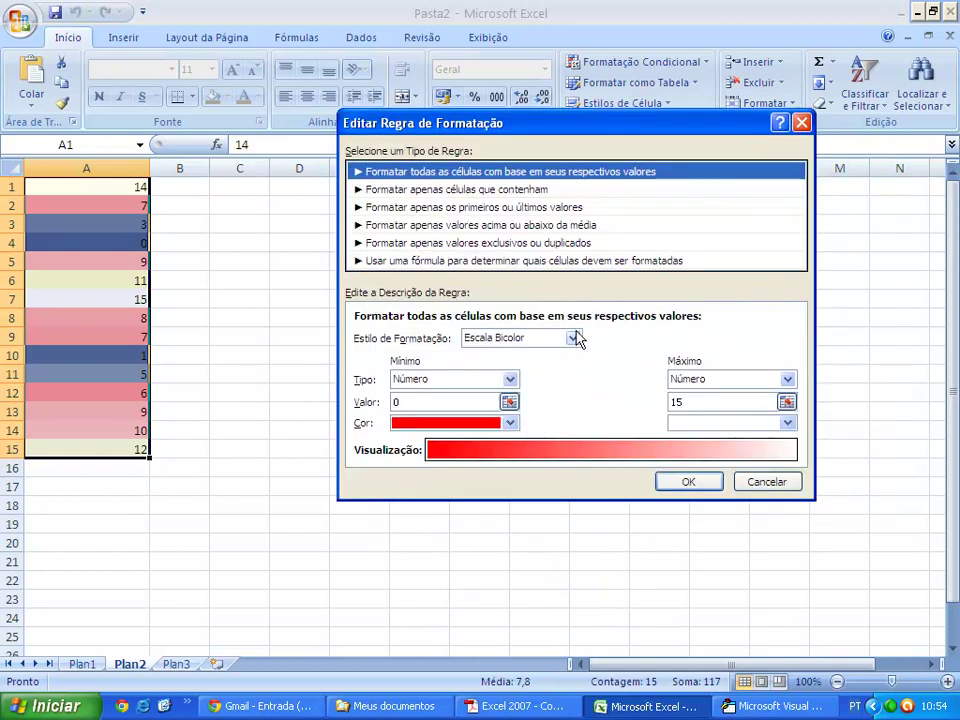
{"action": "left_click", "coordinate": [573, 338]}
{"action": "left_click", "coordinate": [533, 381]}
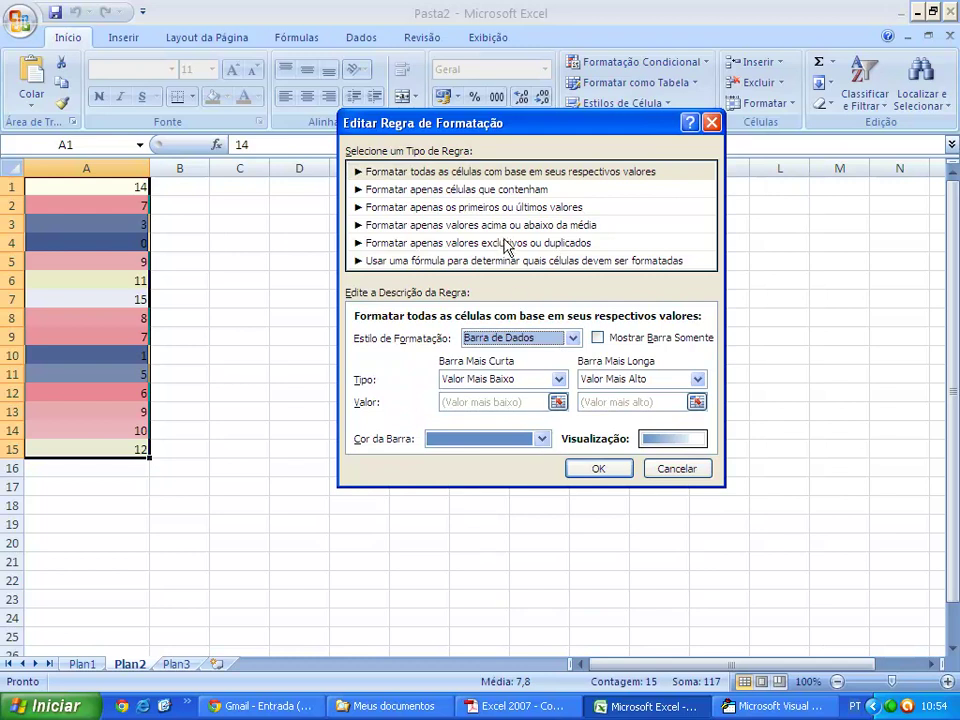
{"action": "left_click", "coordinate": [626, 467]}
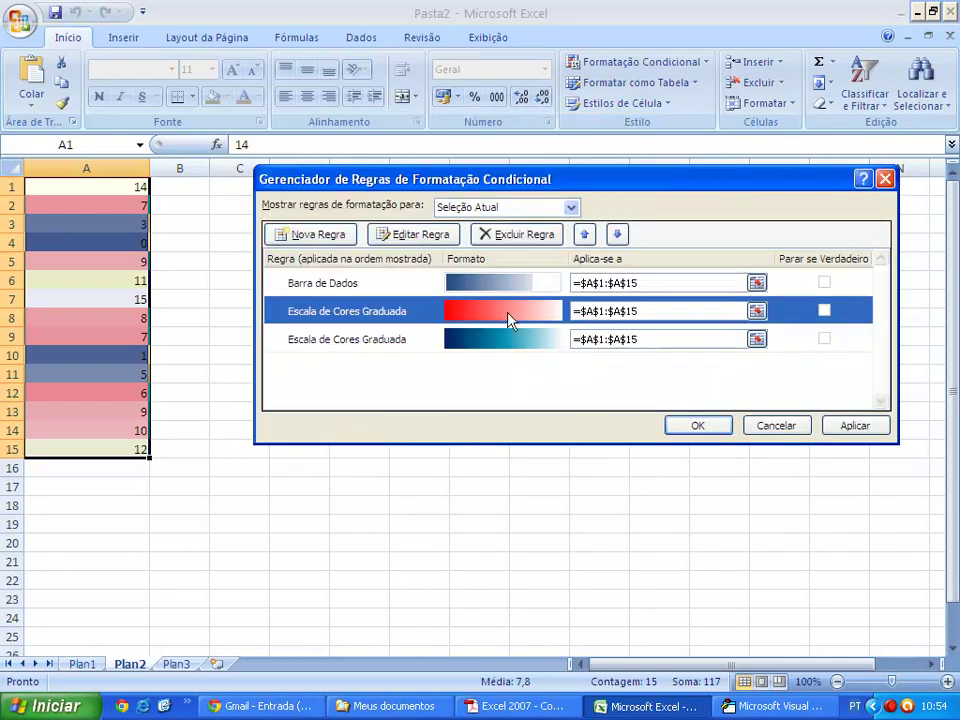
Step: Set the blue data bar's shortest and longest bars to fixed numbers 0 and 15
{"action": "left_click", "coordinate": [498, 287]}
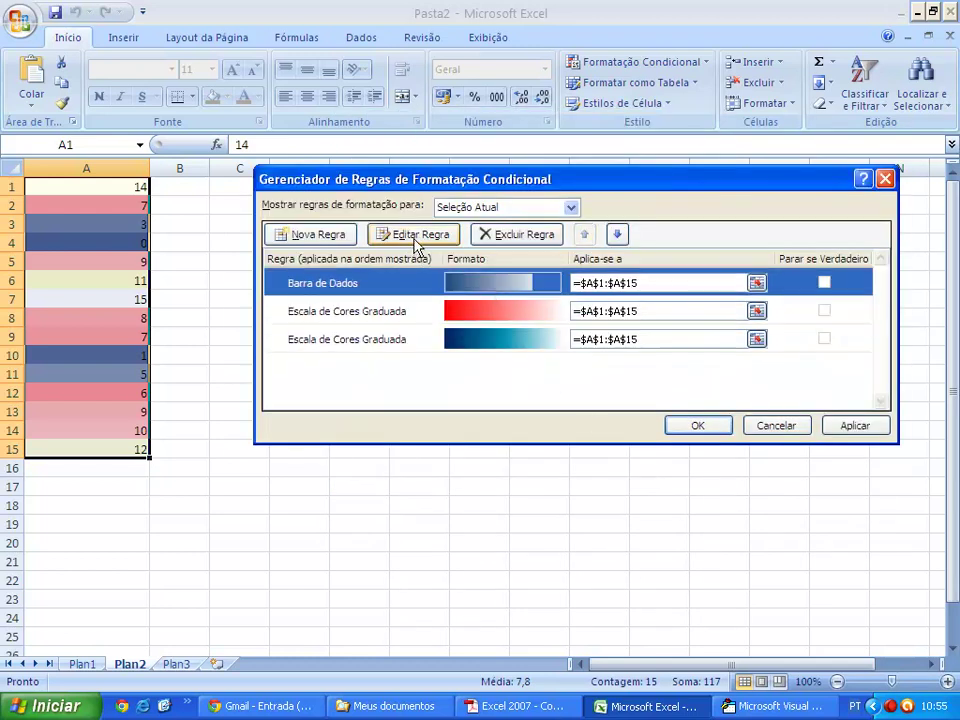
{"action": "left_click", "coordinate": [418, 238]}
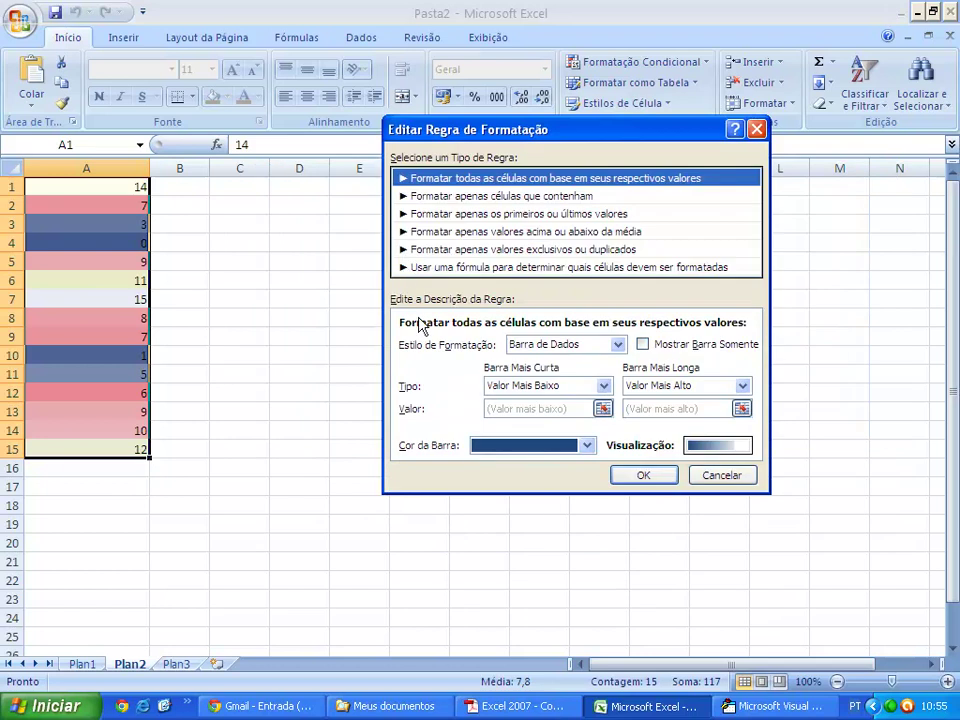
{"action": "left_click", "coordinate": [603, 386]}
{"action": "left_click", "coordinate": [529, 412]}
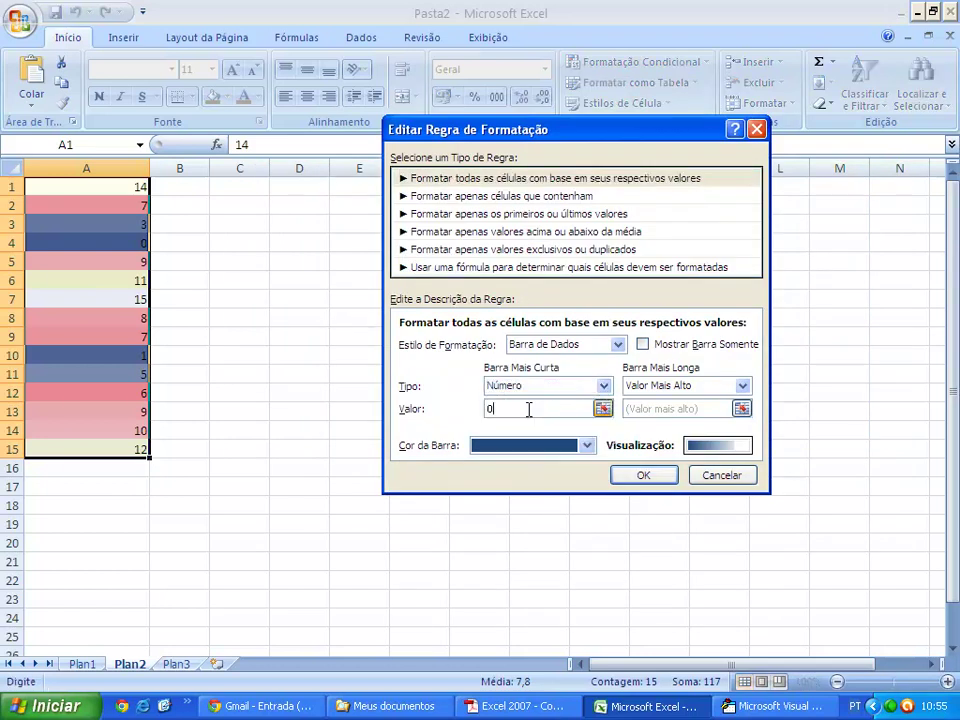
{"action": "left_click", "coordinate": [742, 386]}
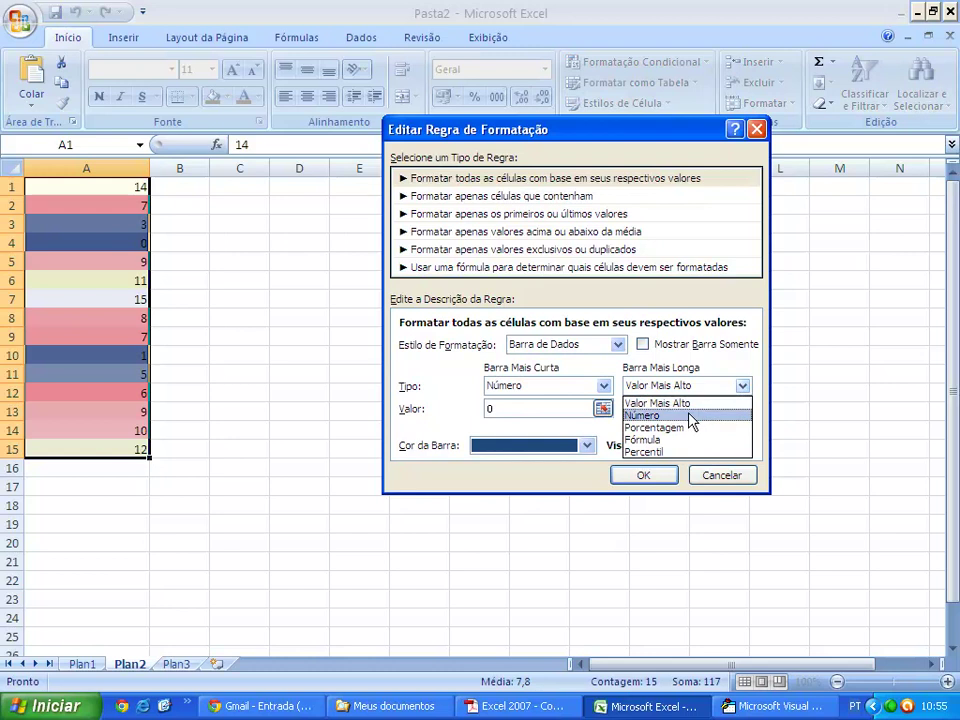
{"action": "left_click", "coordinate": [690, 415]}
{"action": "type", "text": "15"}
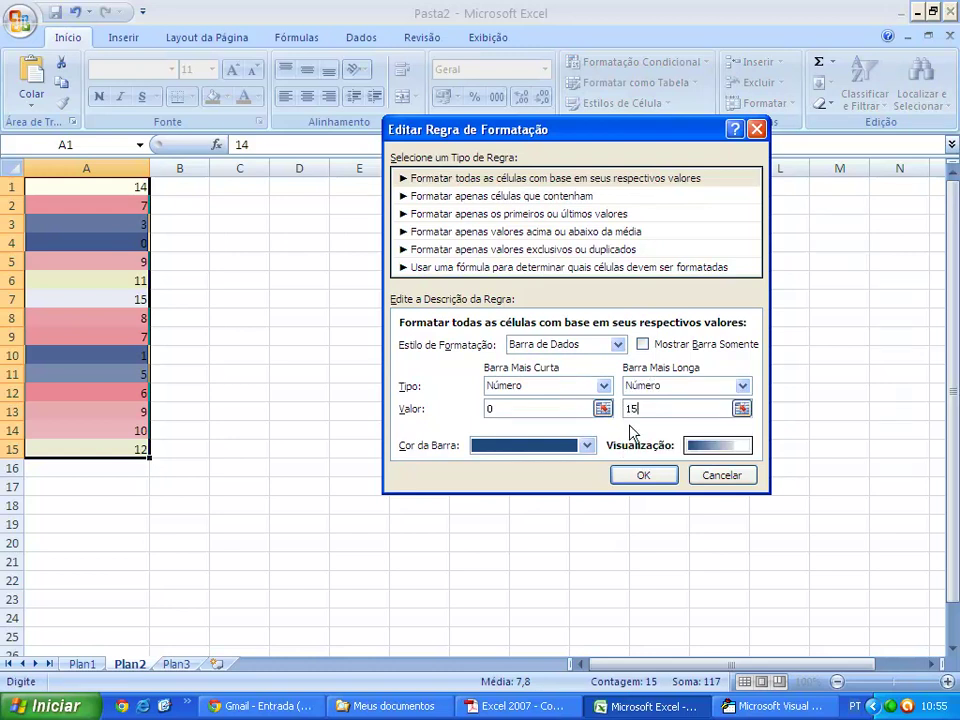
{"action": "left_click", "coordinate": [640, 476]}
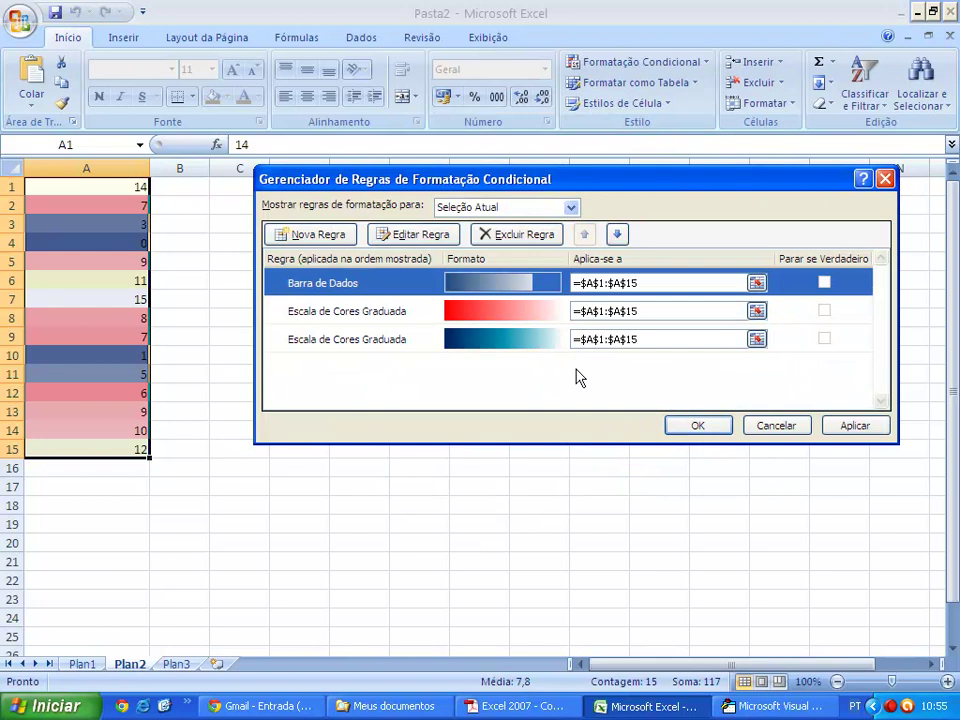
Step: Convert the second colour-scale rule into a bright red data bar scaled from 0 to 15
{"action": "double_click", "coordinate": [543, 324]}
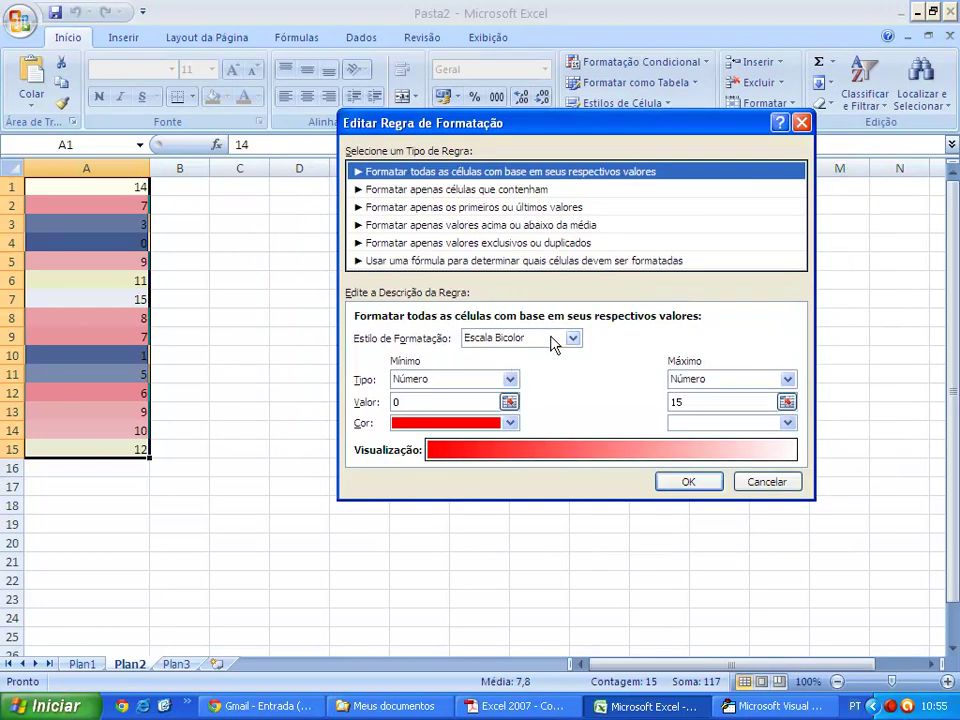
{"action": "left_click", "coordinate": [553, 340]}
{"action": "left_click", "coordinate": [536, 381]}
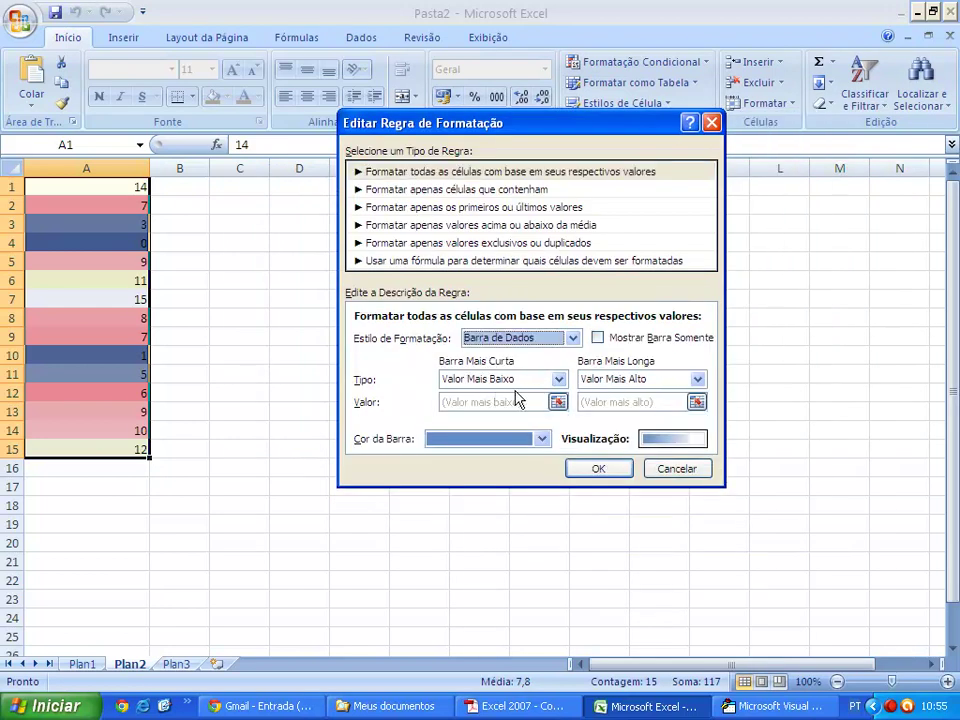
{"action": "left_click", "coordinate": [505, 380]}
{"action": "left_click", "coordinate": [498, 409]}
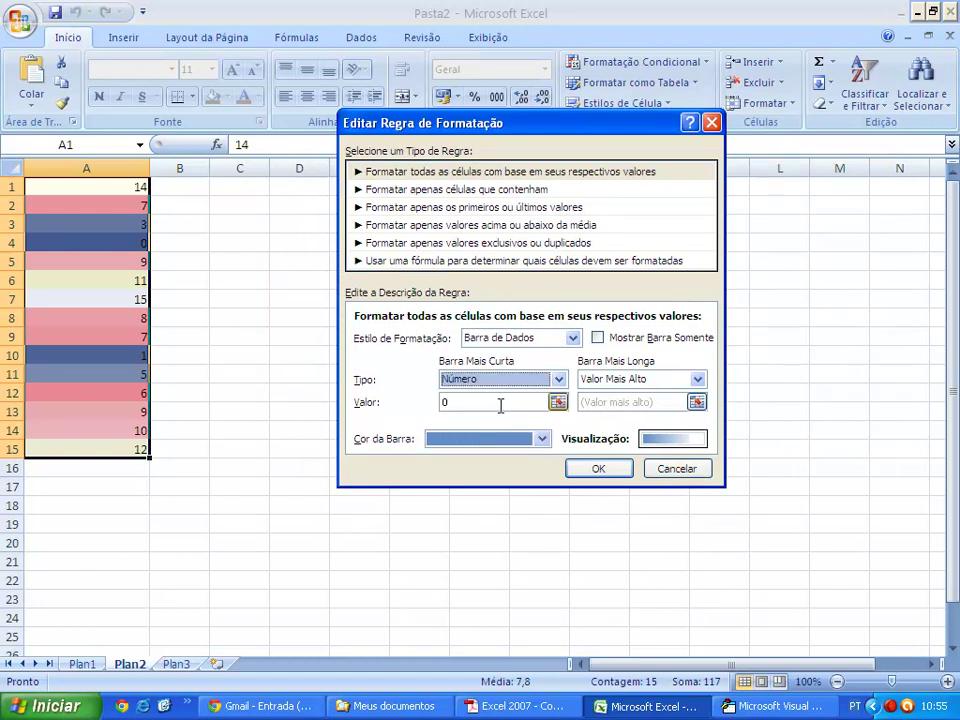
{"action": "left_click", "coordinate": [628, 380]}
{"action": "left_click", "coordinate": [615, 407]}
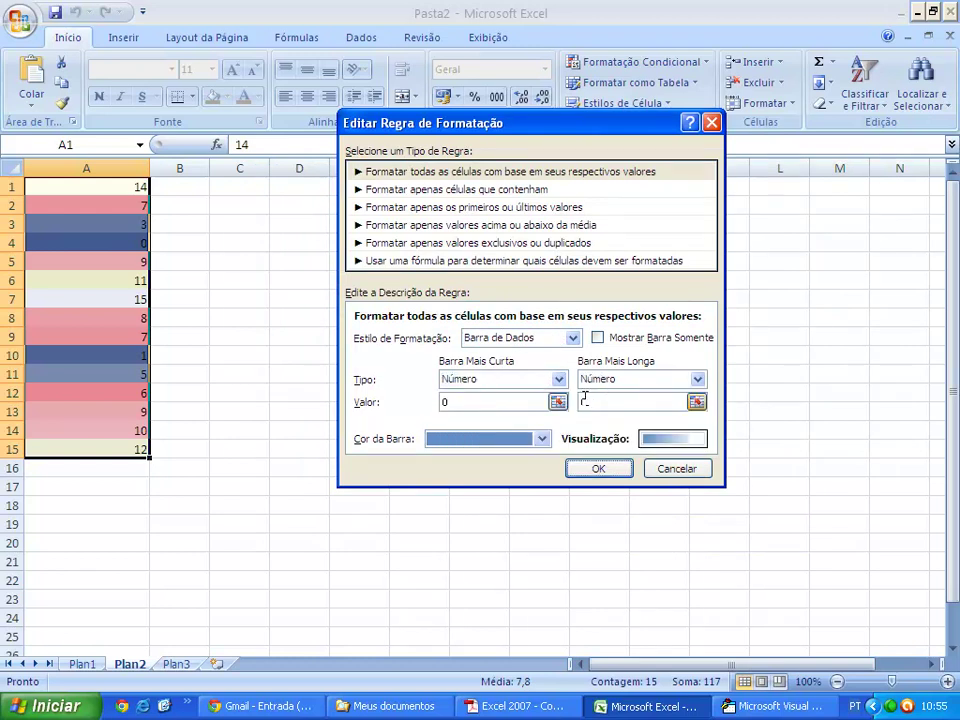
{"action": "double_click", "coordinate": [585, 400]}
{"action": "type", "text": "15"}
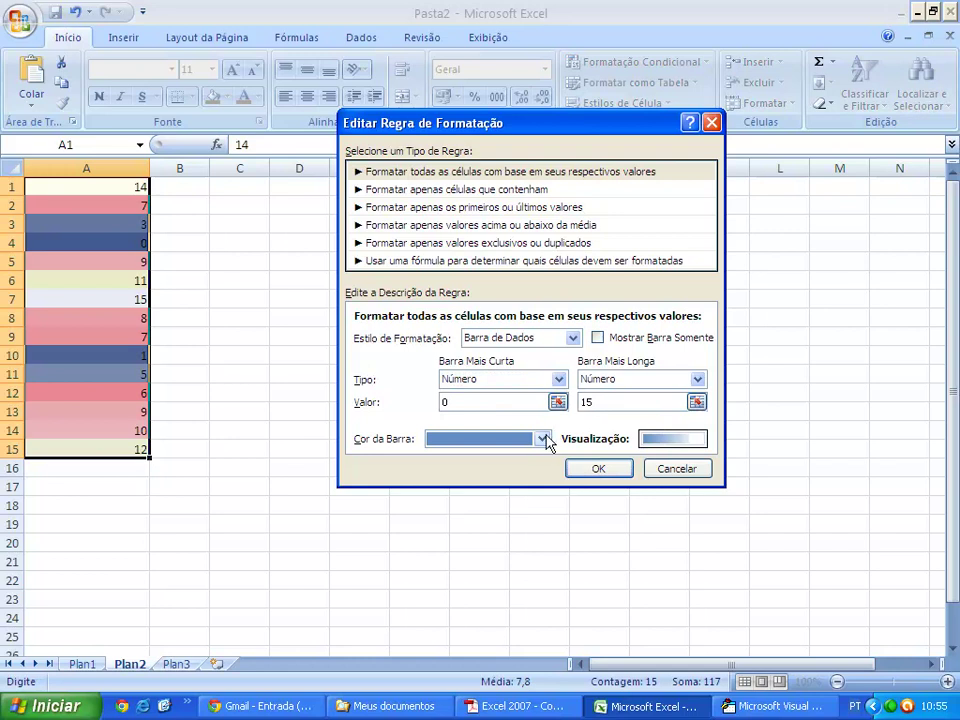
{"action": "left_click", "coordinate": [543, 440]}
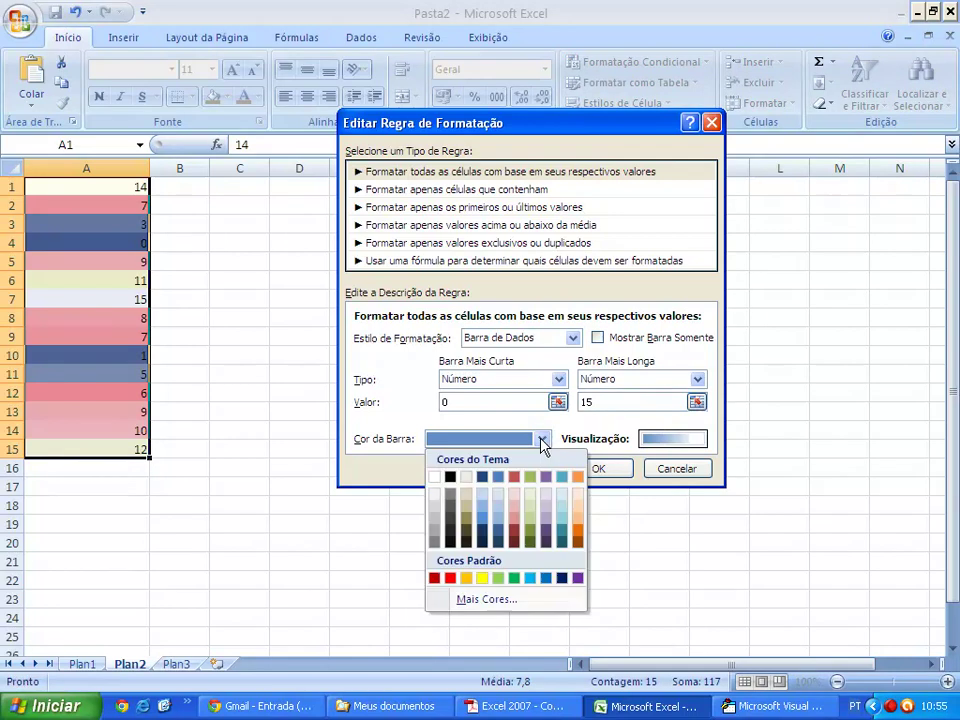
{"action": "left_click", "coordinate": [450, 578]}
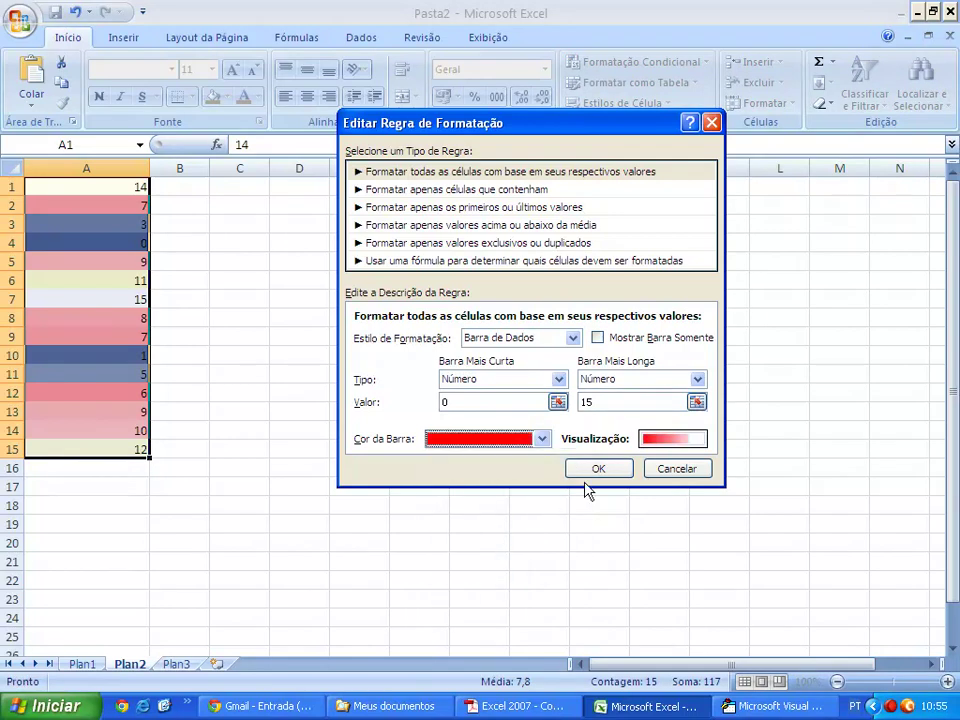
{"action": "left_click", "coordinate": [590, 470]}
Step: Convert the third rule into a yellow data bar scaled 0 to 15 and apply all rules
{"action": "left_click", "coordinate": [547, 342]}
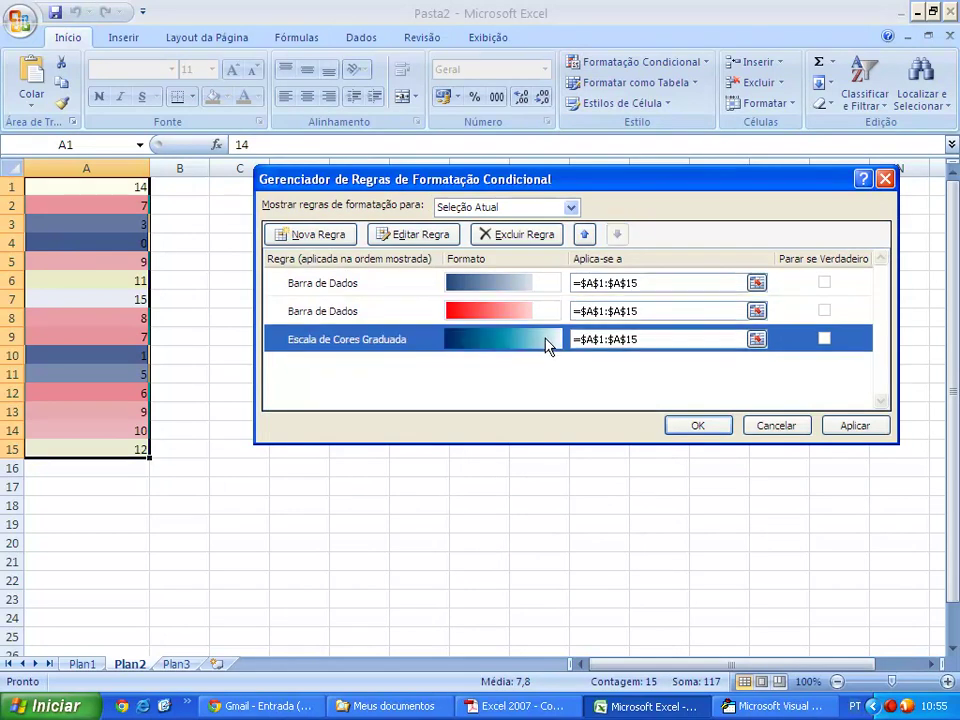
{"action": "double_click", "coordinate": [547, 342]}
{"action": "left_click", "coordinate": [572, 338]}
{"action": "left_click", "coordinate": [514, 379]}
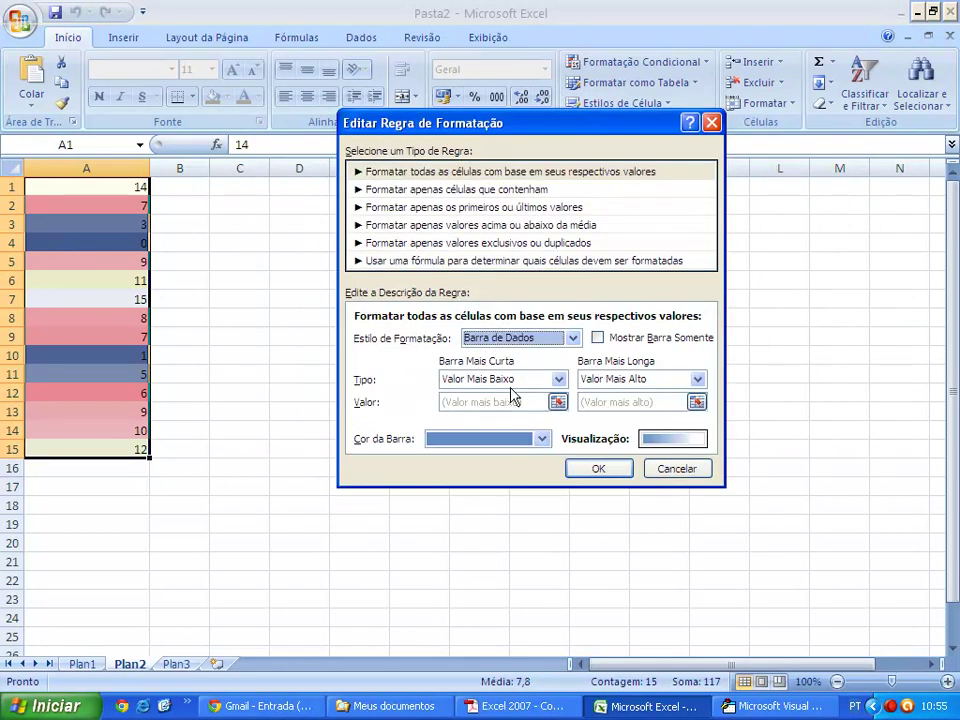
{"action": "left_click", "coordinate": [558, 379]}
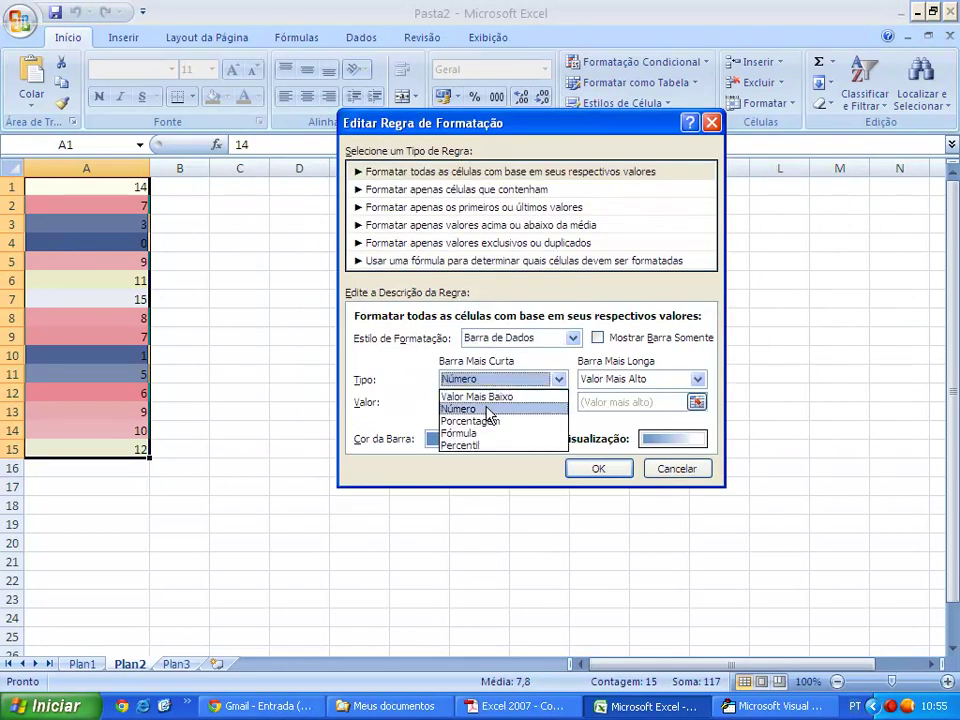
{"action": "left_click", "coordinate": [488, 410]}
{"action": "left_click", "coordinate": [606, 378]}
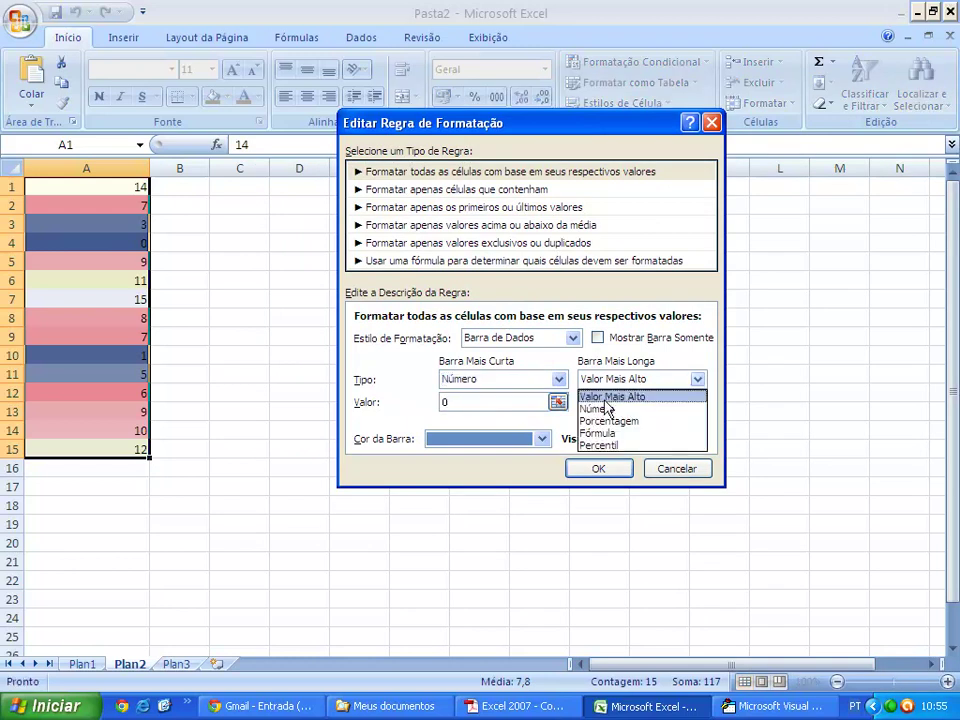
{"action": "left_click", "coordinate": [606, 408]}
{"action": "double_click", "coordinate": [583, 401]}
{"action": "type", "text": "15"}
{"action": "left_click", "coordinate": [541, 438]}
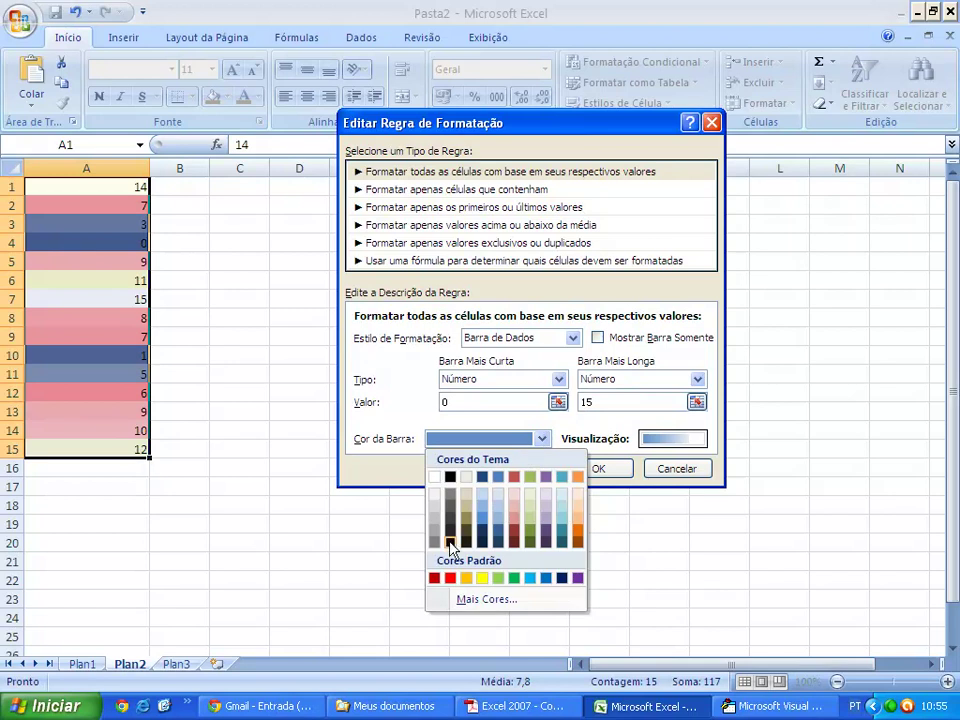
{"action": "left_click", "coordinate": [482, 577]}
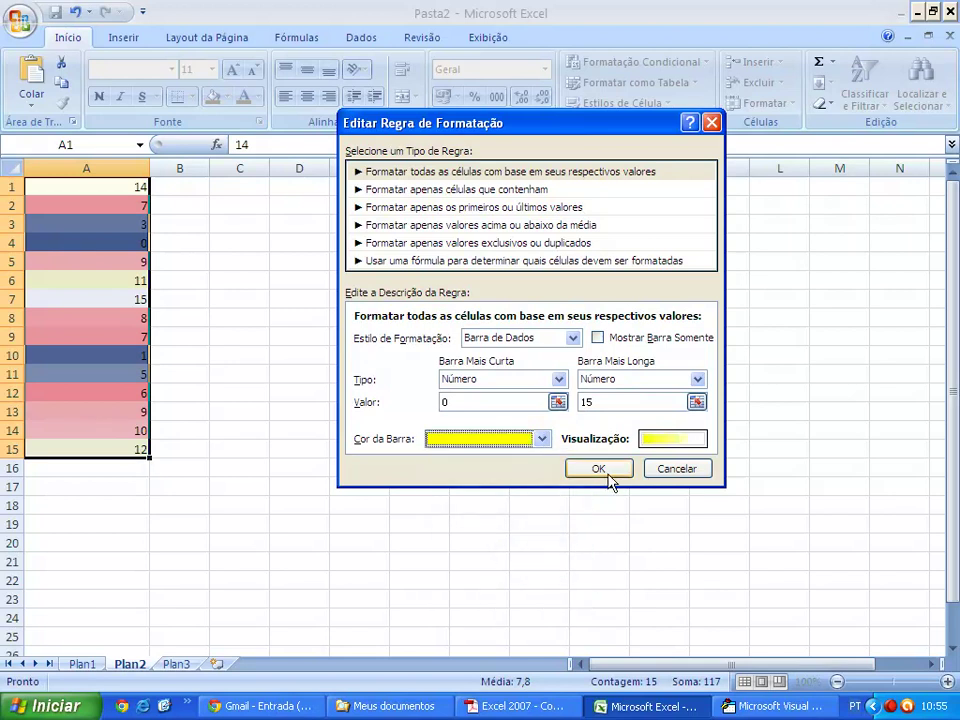
{"action": "left_click", "coordinate": [607, 474]}
{"action": "left_click", "coordinate": [673, 424]}
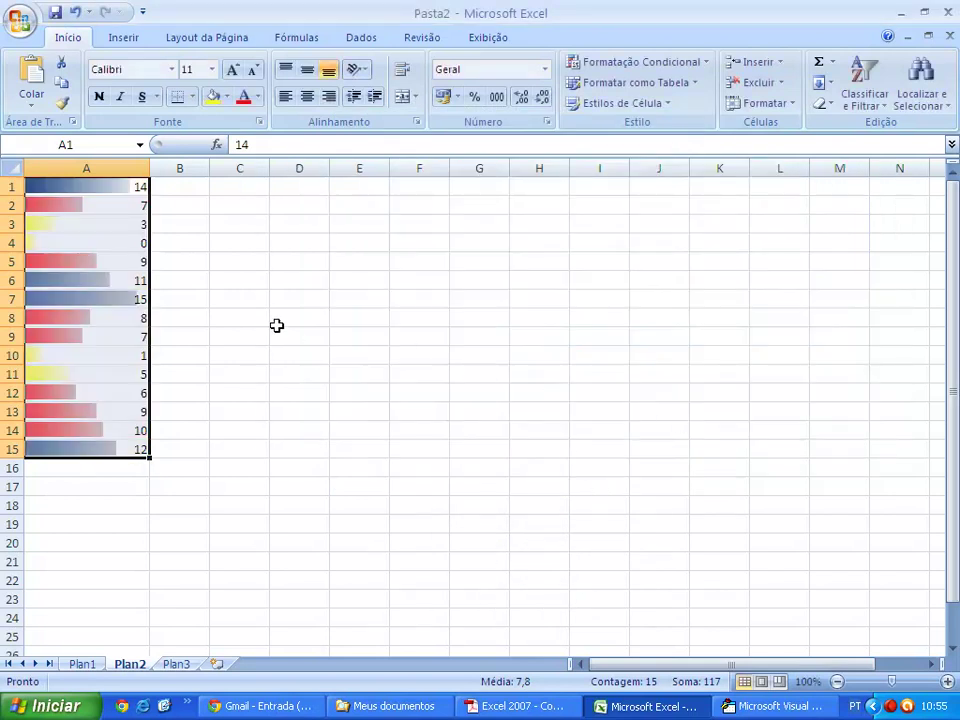
Step: Deselect the range by clicking B2 and drag column A wider to lengthen the data bars
{"action": "left_click", "coordinate": [181, 207]}
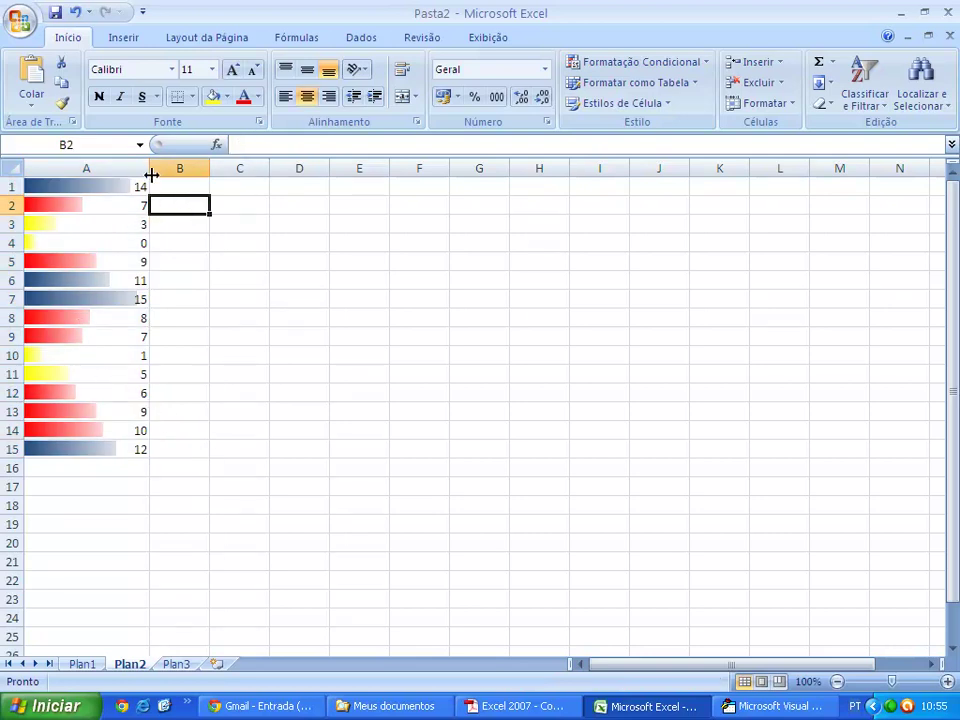
{"action": "left_click_drag", "start_coordinate": [149, 168], "coordinate": [207, 172]}
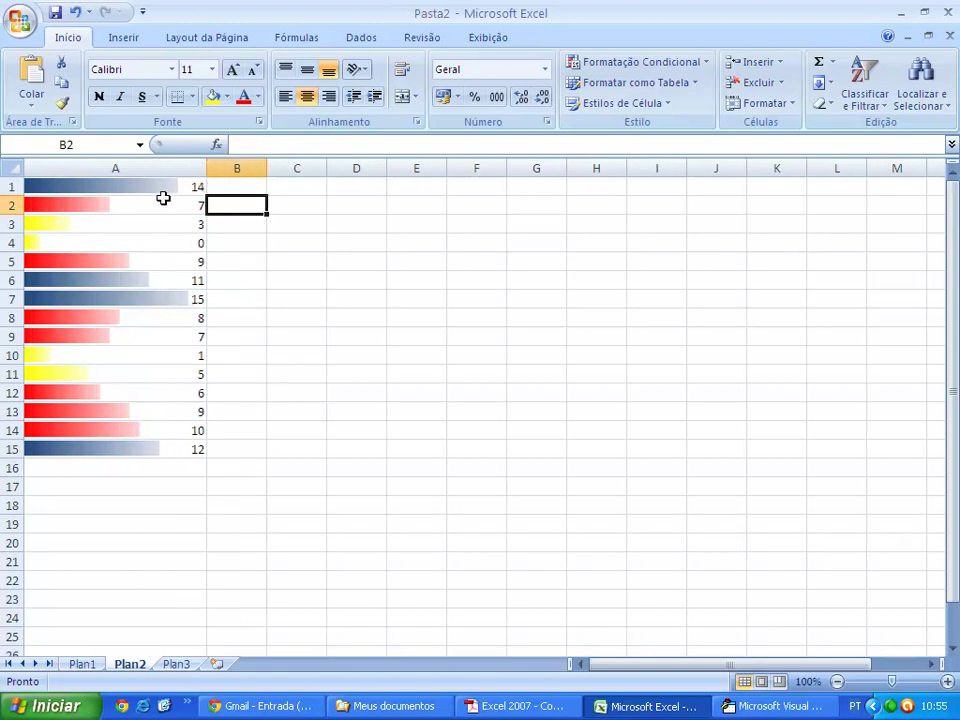
Step: In the VBA editor, put the Plan2.Range line back on its own indented line
{"action": "left_click", "coordinate": [790, 707]}
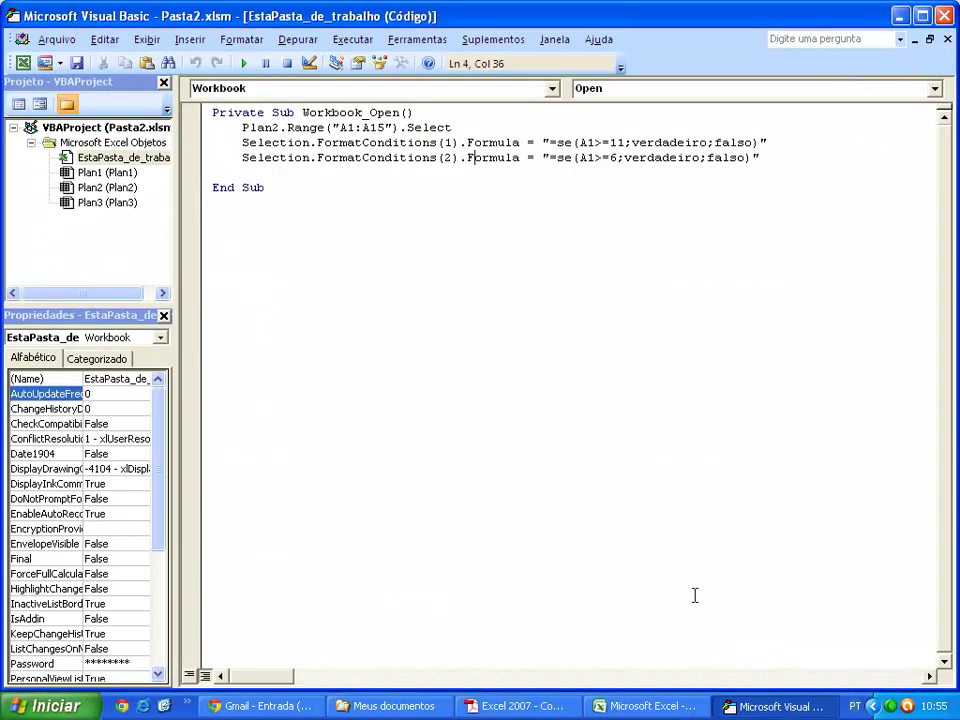
{"action": "left_click", "coordinate": [421, 115]}
{"action": "key", "text": "Delete"}
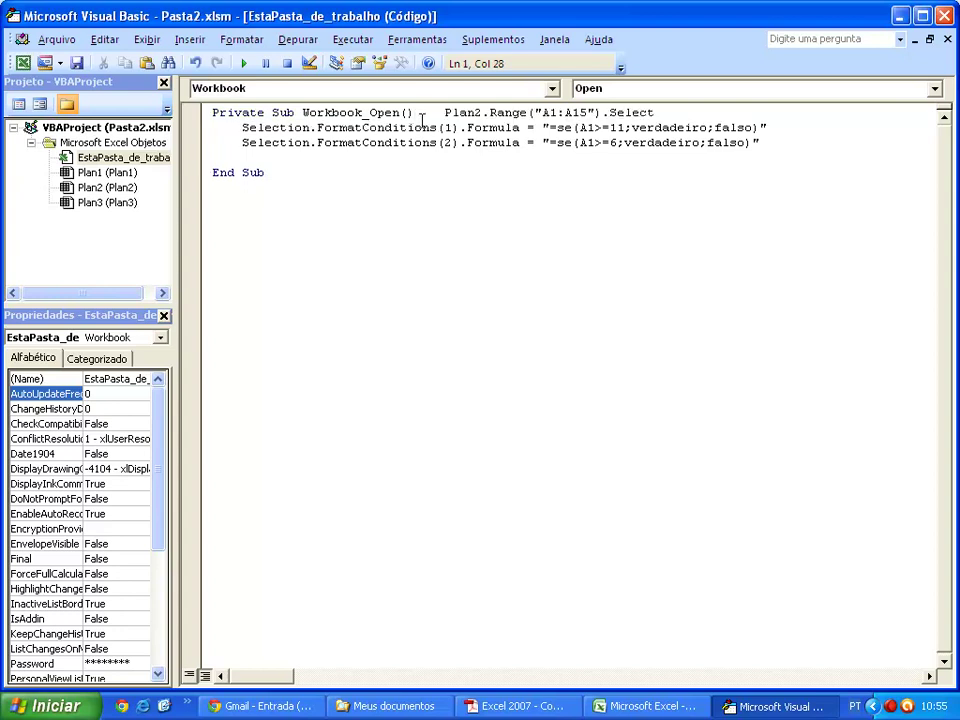
{"action": "key", "text": "Return"}
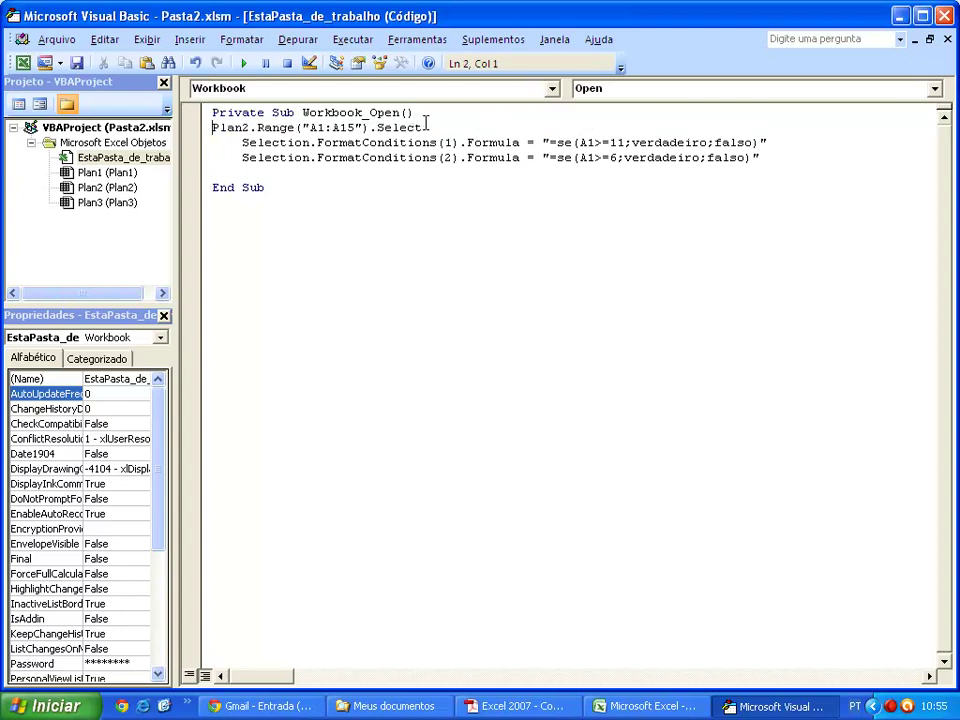
{"action": "key", "text": "Tab"}
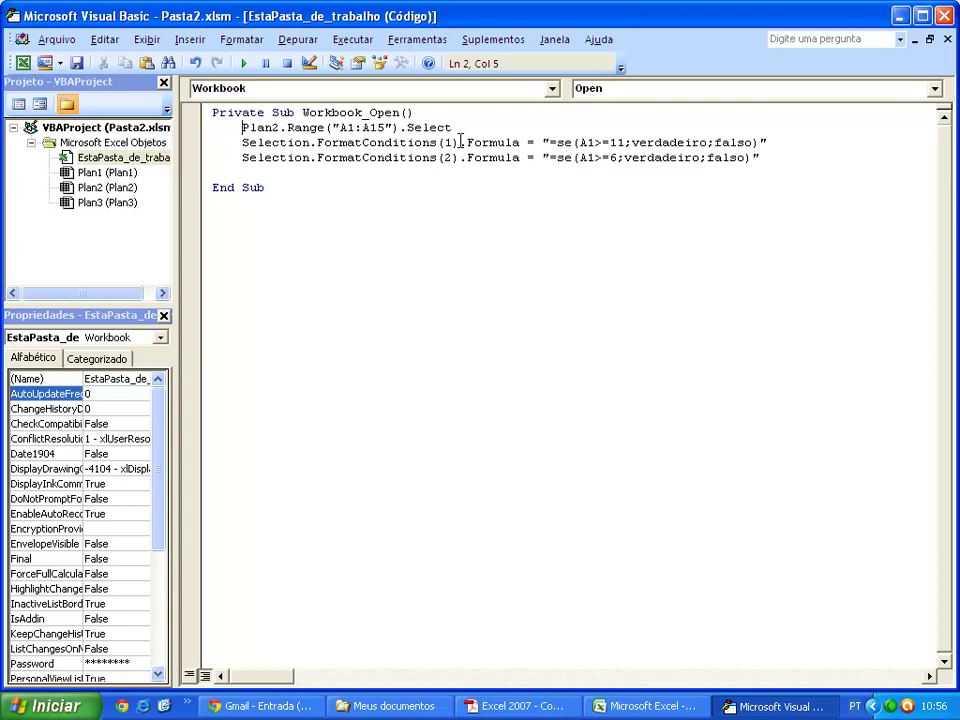
Step: Check the FormatConditions indices and thresholds on lines 3 and 4, then return to Excel
{"action": "left_click", "coordinate": [622, 142]}
{"action": "left_click_drag", "start_coordinate": [623, 142], "coordinate": [617, 142]}
{"action": "left_click_drag", "start_coordinate": [452, 142], "coordinate": [446, 142]}
{"action": "left_click", "coordinate": [452, 158]}
{"action": "left_click", "coordinate": [628, 706]}
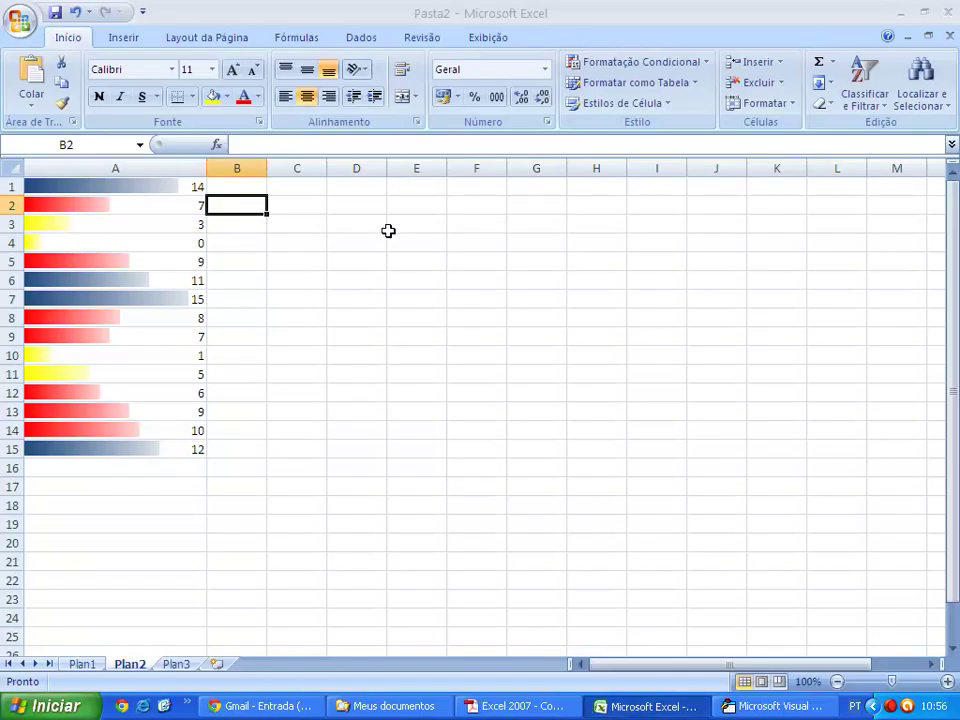
Step: Select A1:A15 and open Formatação Condicional > Gerenciar Regras
{"action": "left_click", "coordinate": [171, 201]}
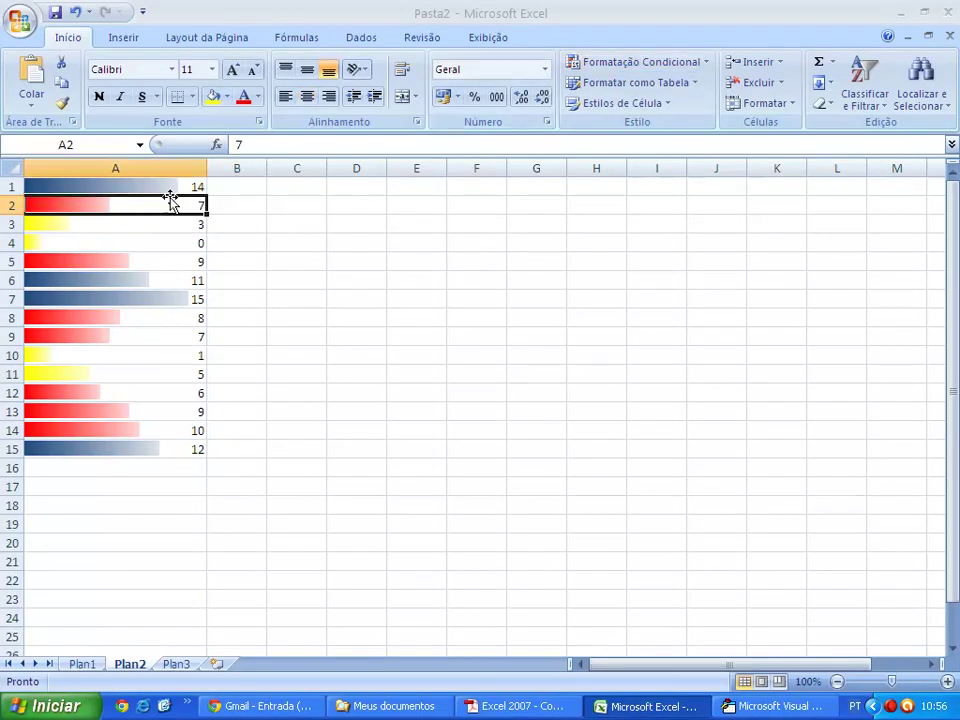
{"action": "left_click_drag", "start_coordinate": [174, 187], "coordinate": [161, 447]}
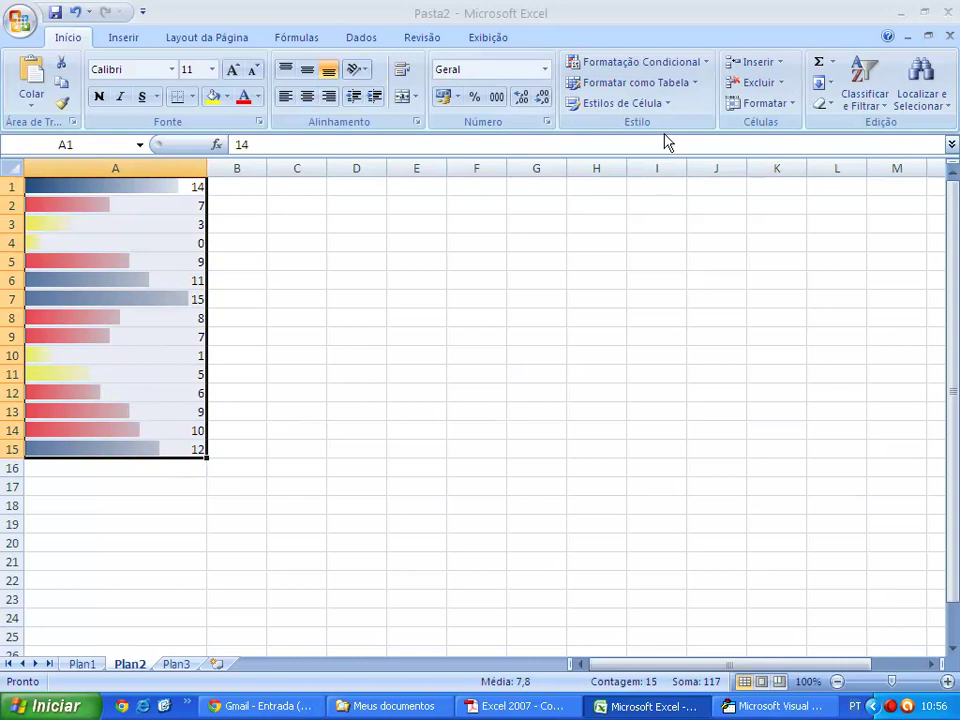
{"action": "left_click", "coordinate": [652, 62]}
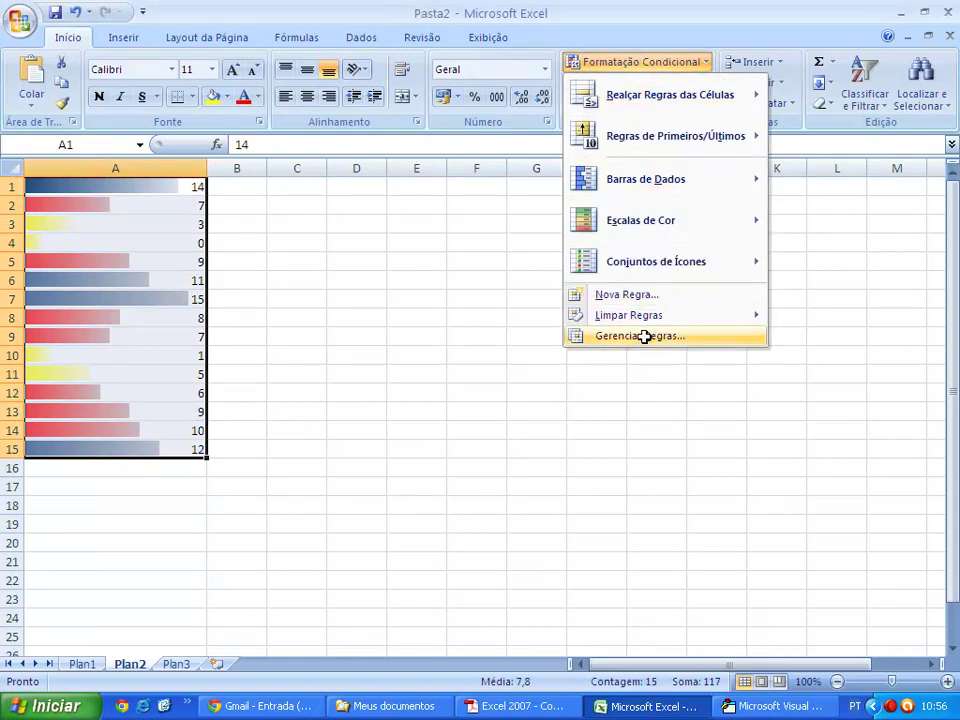
{"action": "left_click", "coordinate": [645, 336]}
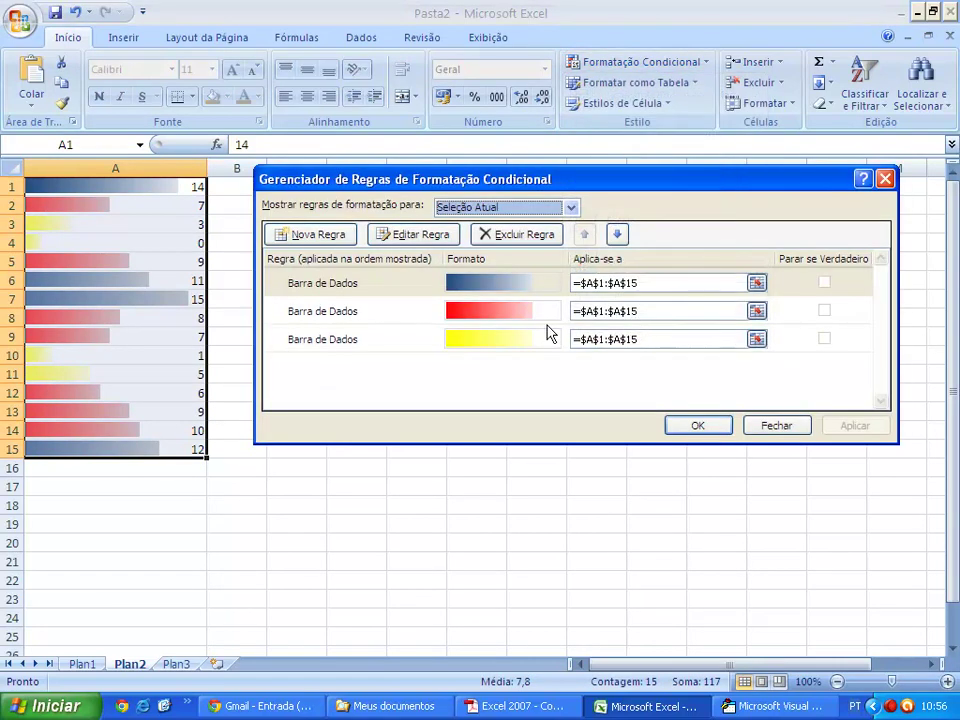
Step: Click through the blue, red and yellow data-bar rules listed for $A$1:$A$15
{"action": "left_click", "coordinate": [390, 285]}
{"action": "left_click", "coordinate": [400, 308]}
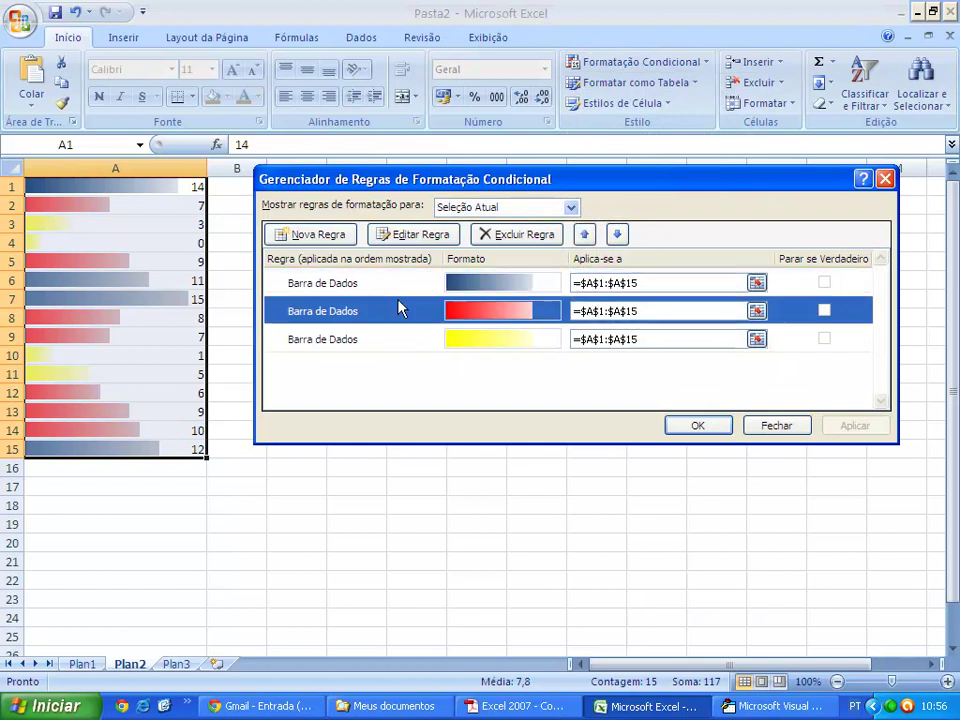
{"action": "left_click", "coordinate": [422, 337]}
{"action": "left_click", "coordinate": [425, 315]}
{"action": "left_click", "coordinate": [422, 341]}
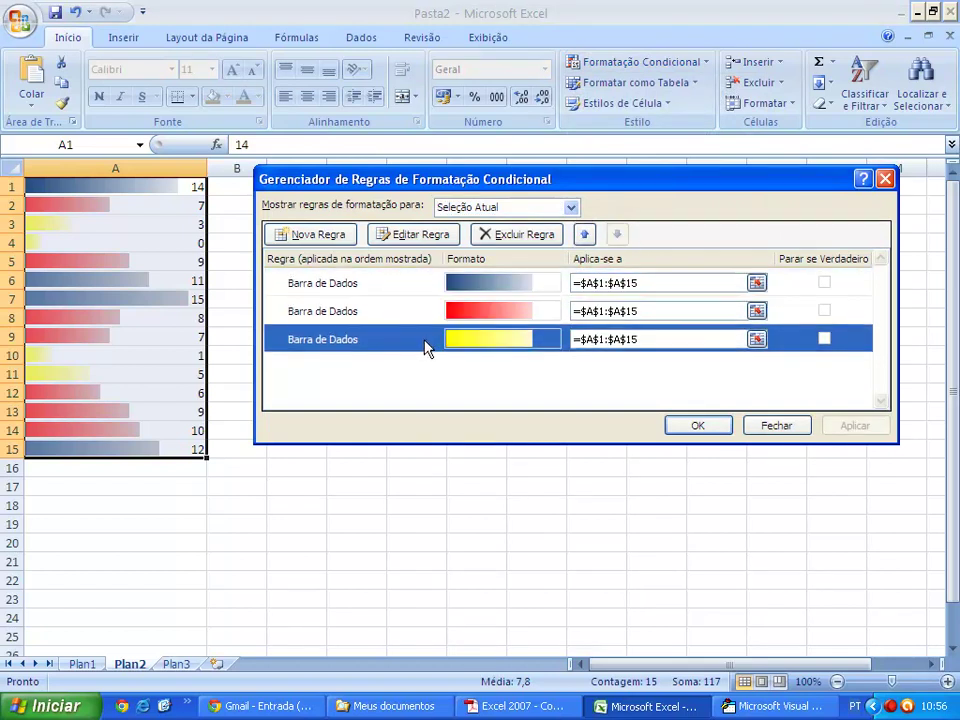